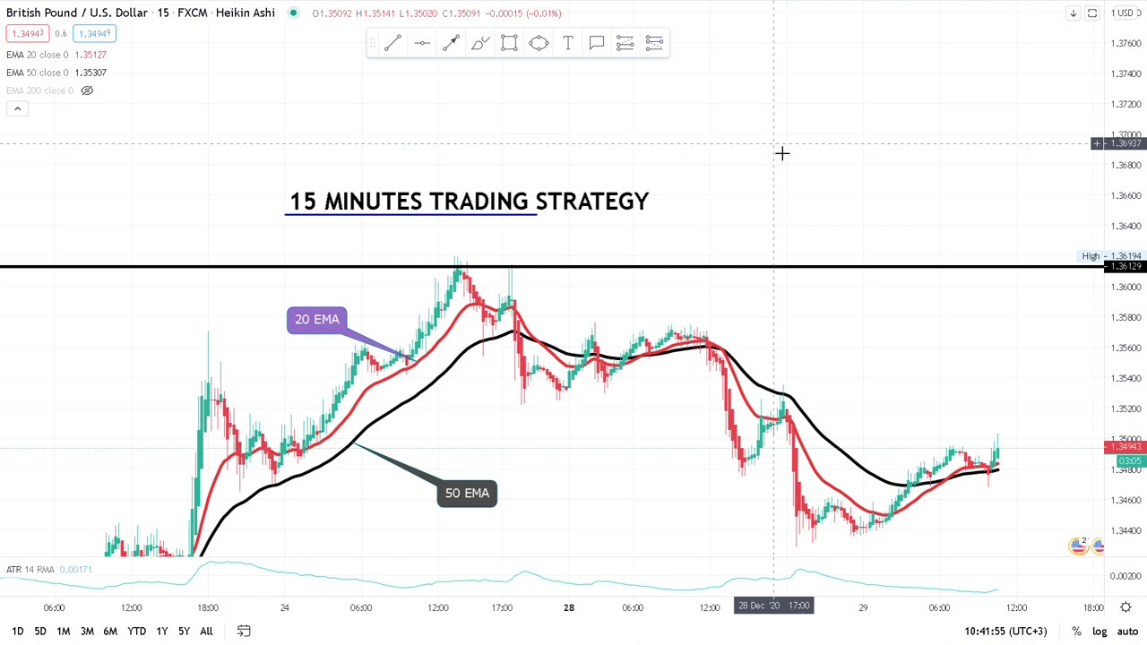
Read the 15-minute trading strategy rules in the note placed above the chart
left_click_drag(1120, 287, 1119, 253)
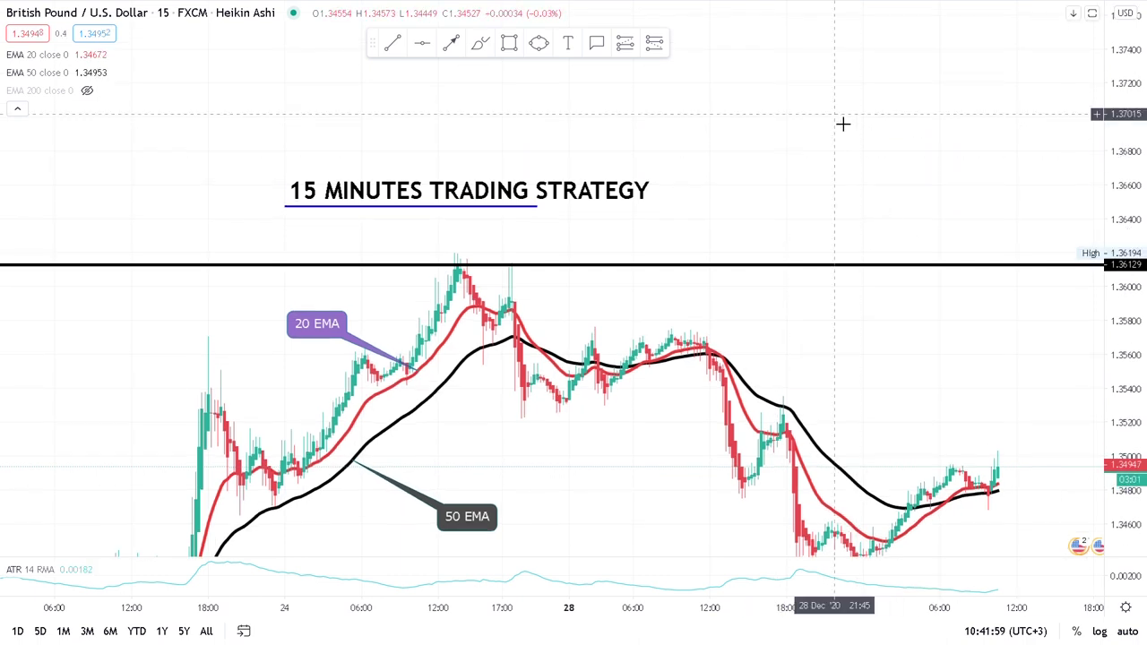
scroll(914, 236, "up", 1)
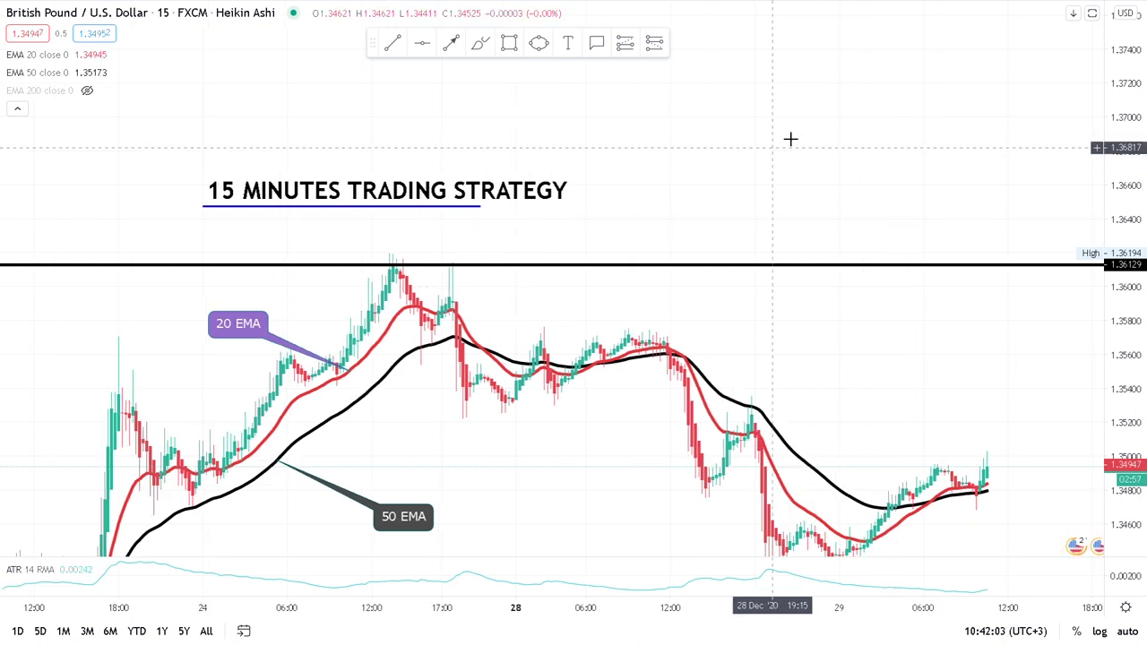
left_click_drag(826, 299, 828, 425)
left_click_drag(721, 147, 630, 189)
mouse_move(716, 106)
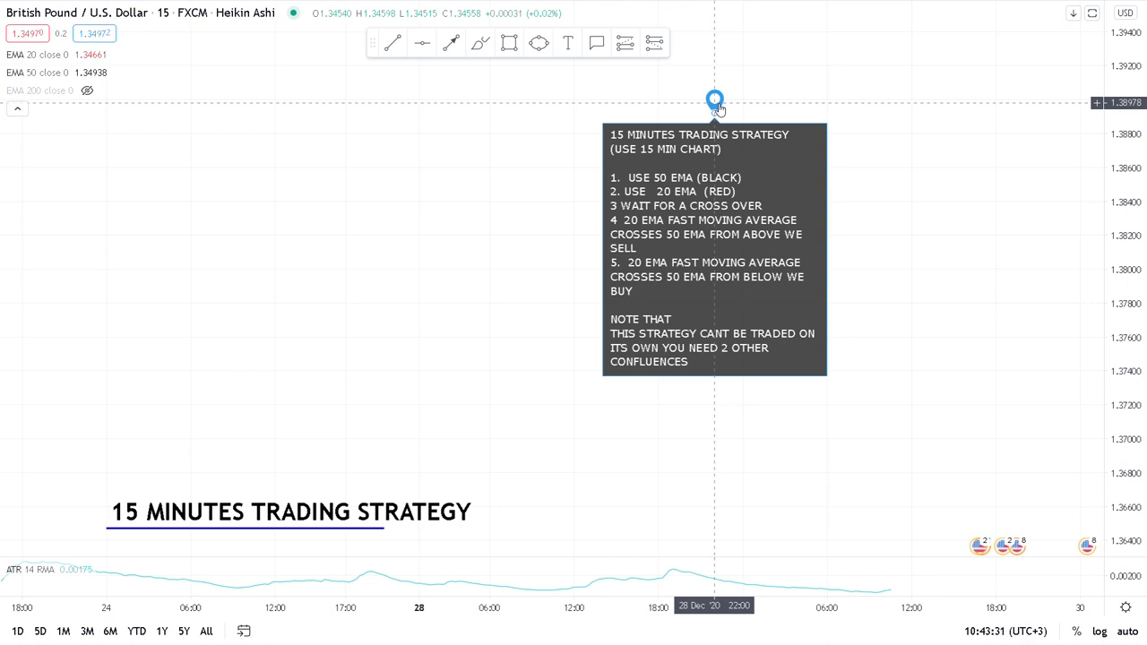
Examine the price action and the 20 EMA and 50 EMA across the 23 to 29 December chart range
mouse_move(633, 167)
left_mouse_down()
mouse_move(632, 126)
mouse_move(667, 78)
left_mouse_up()
left_click_drag(775, 228, 790, 150)
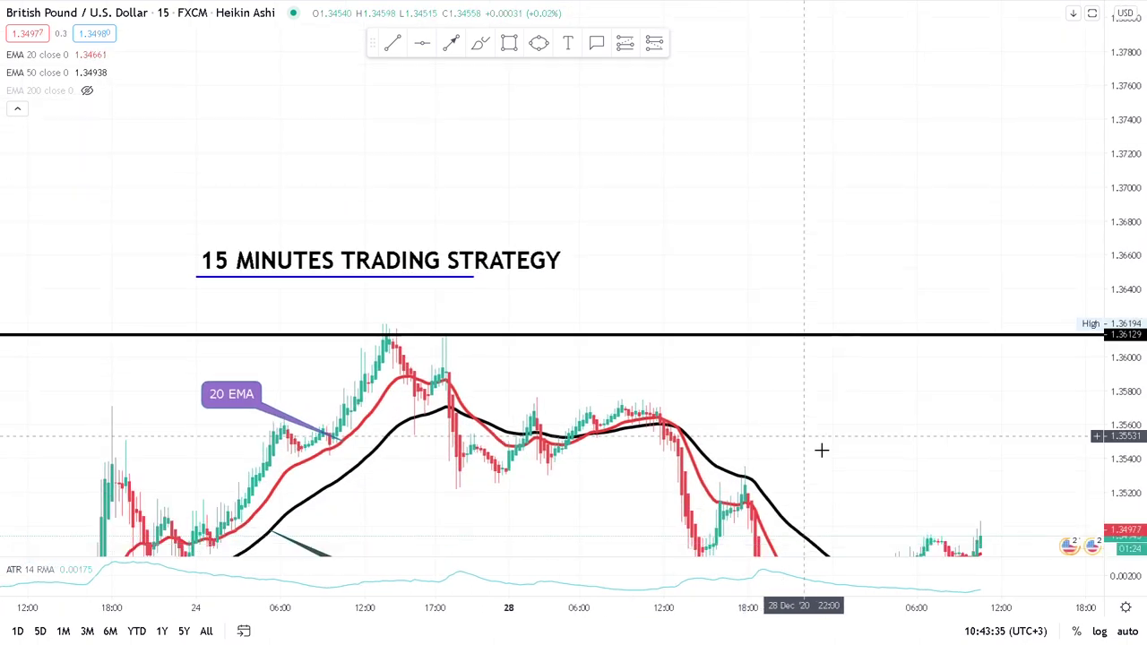
left_click_drag(796, 384, 799, 218)
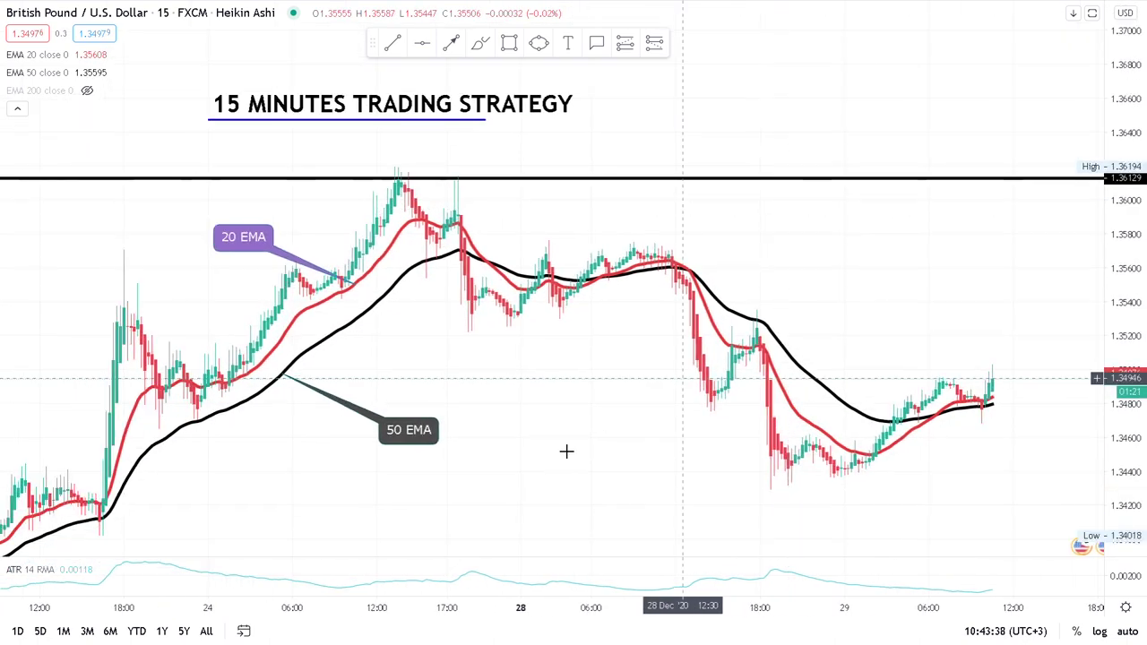
left_click_drag(229, 464, 281, 394)
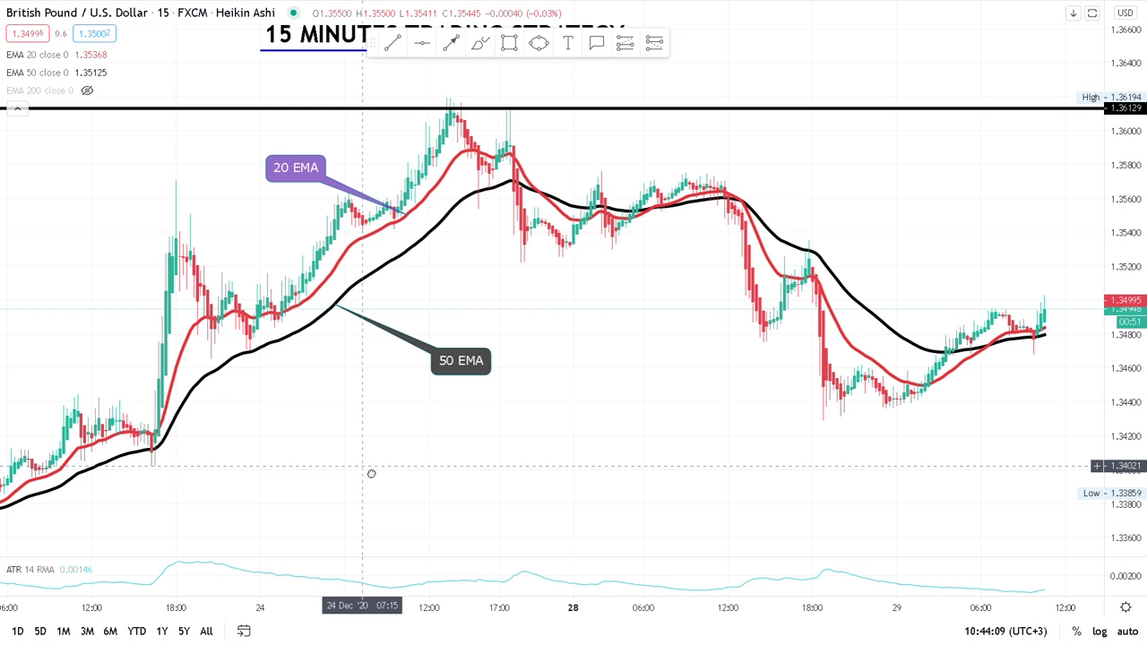
scroll(373, 471, "down", 2)
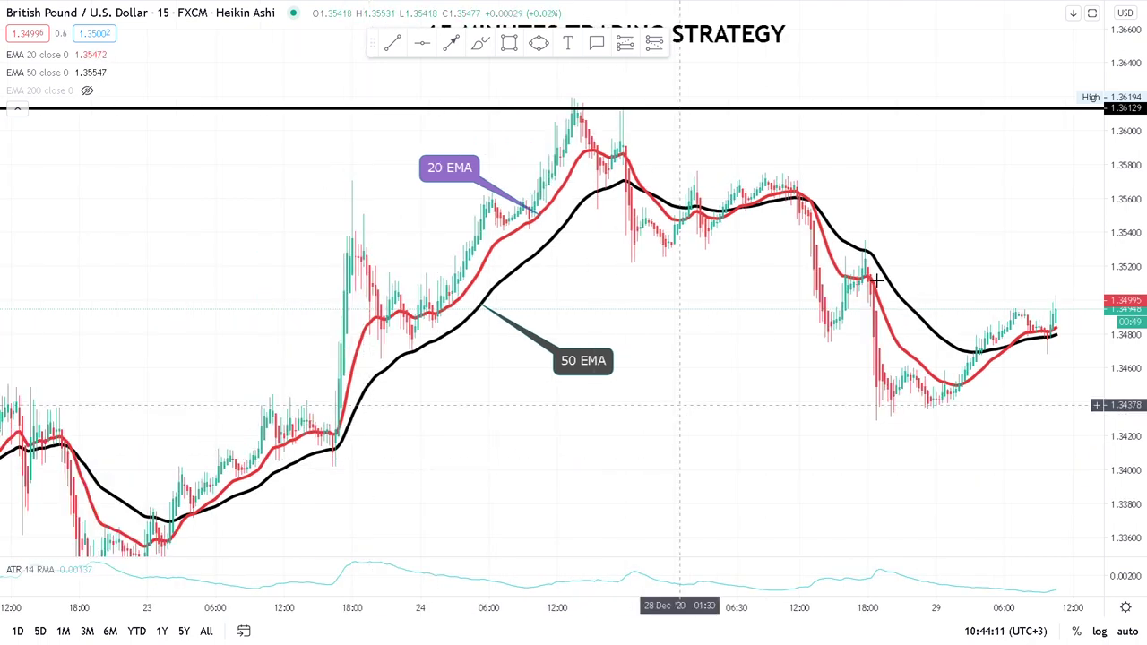
left_click_drag(1136, 179, 1132, 278)
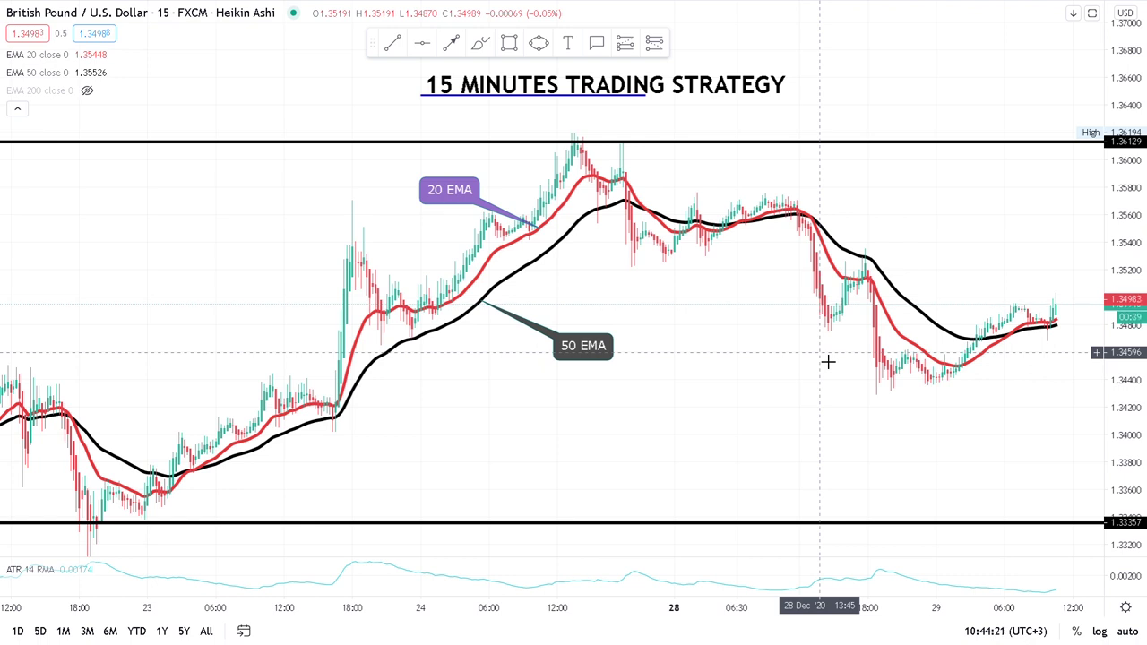
scroll(786, 380, "up", 1)
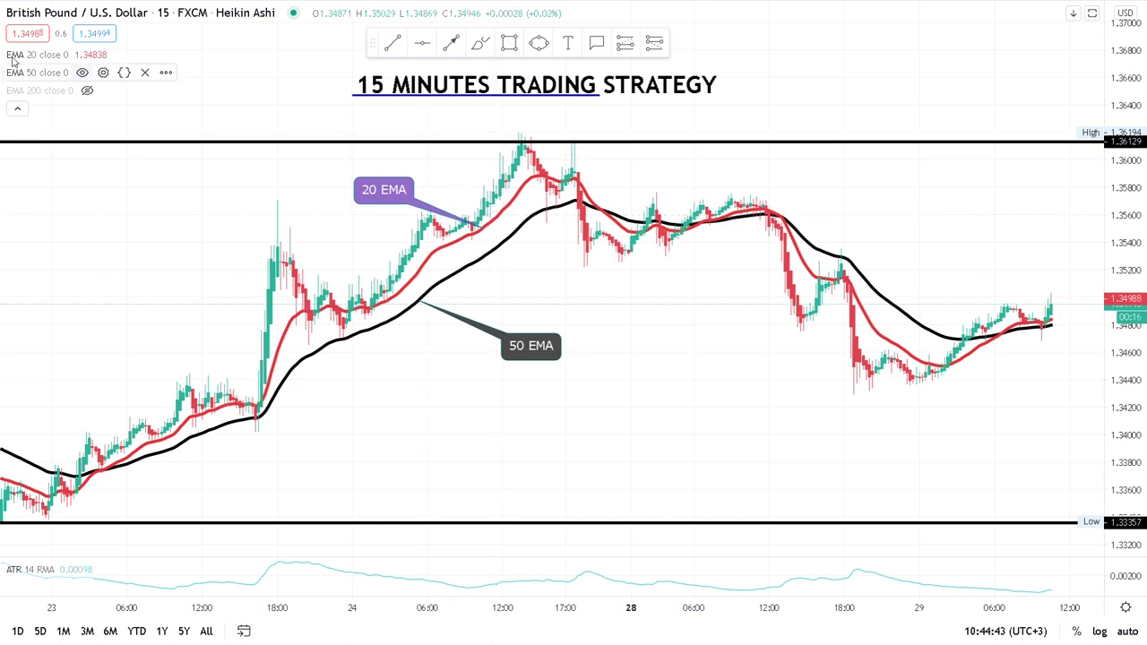
Review the 20 EMA indicator's input settings and its line colour and thickness options
left_click(103, 55)
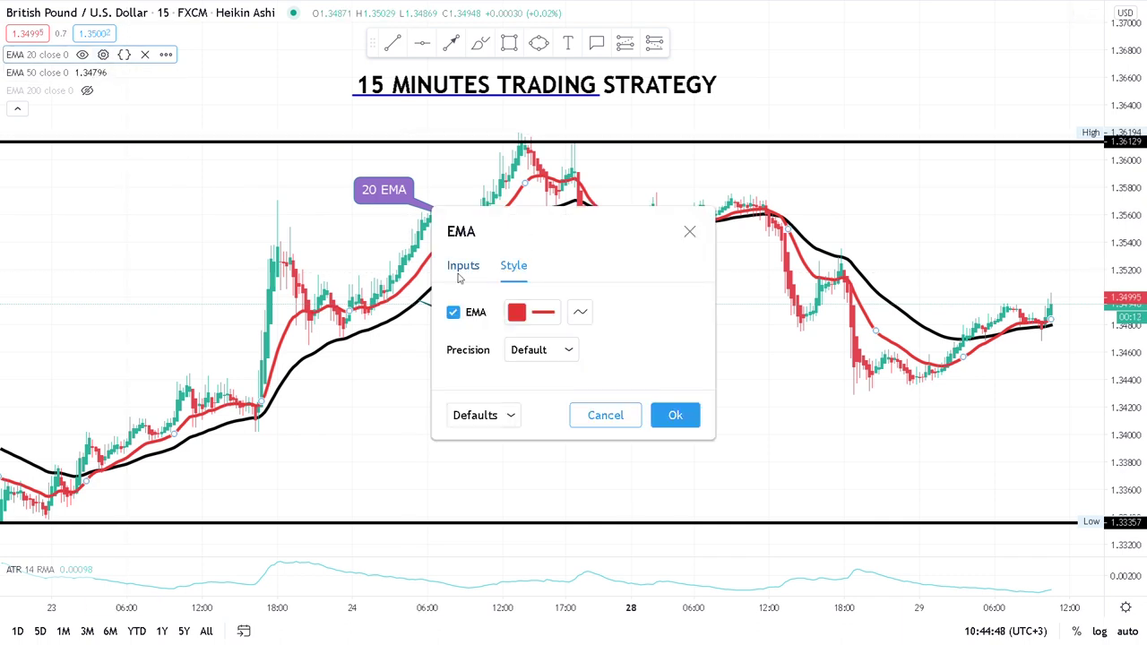
left_click(460, 274)
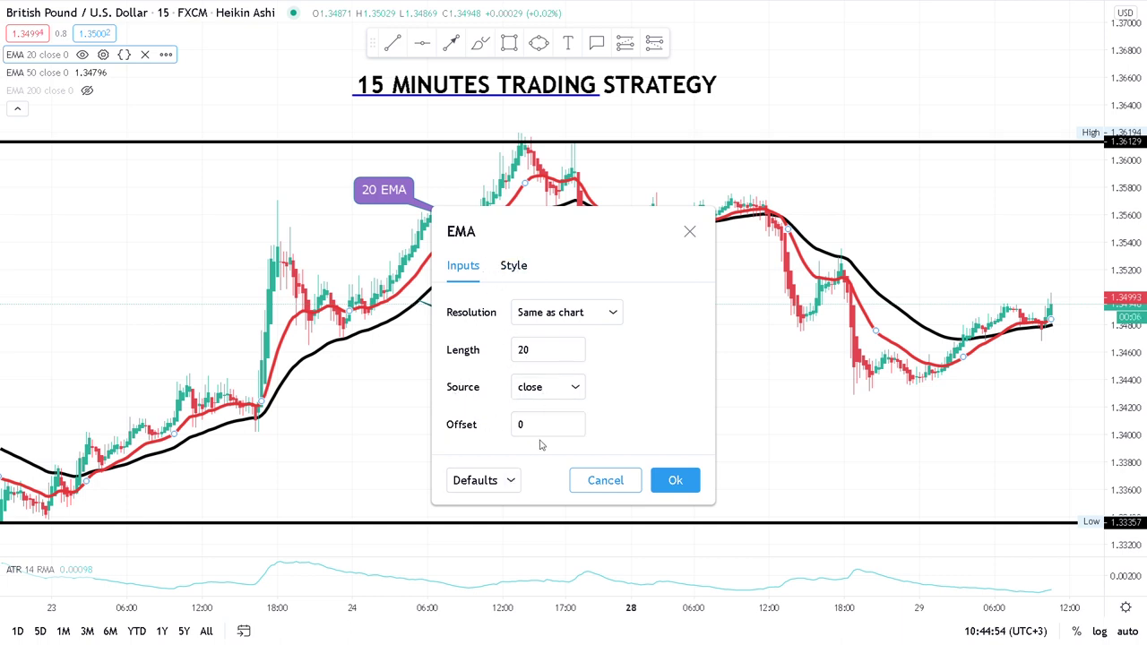
left_click(525, 271)
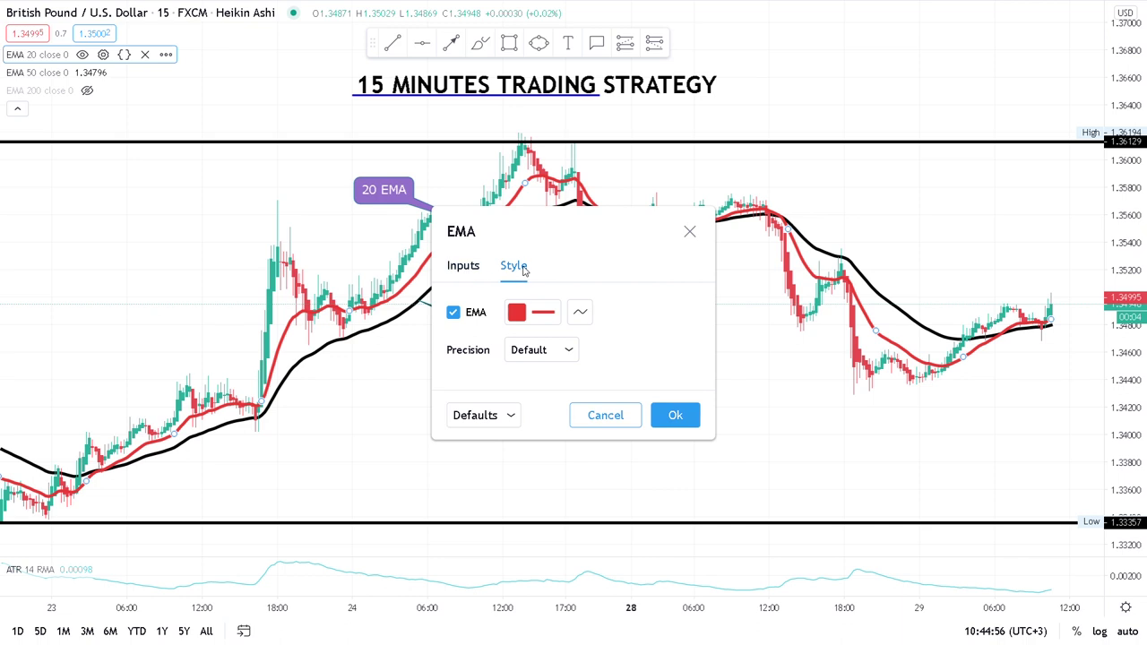
left_click(517, 313)
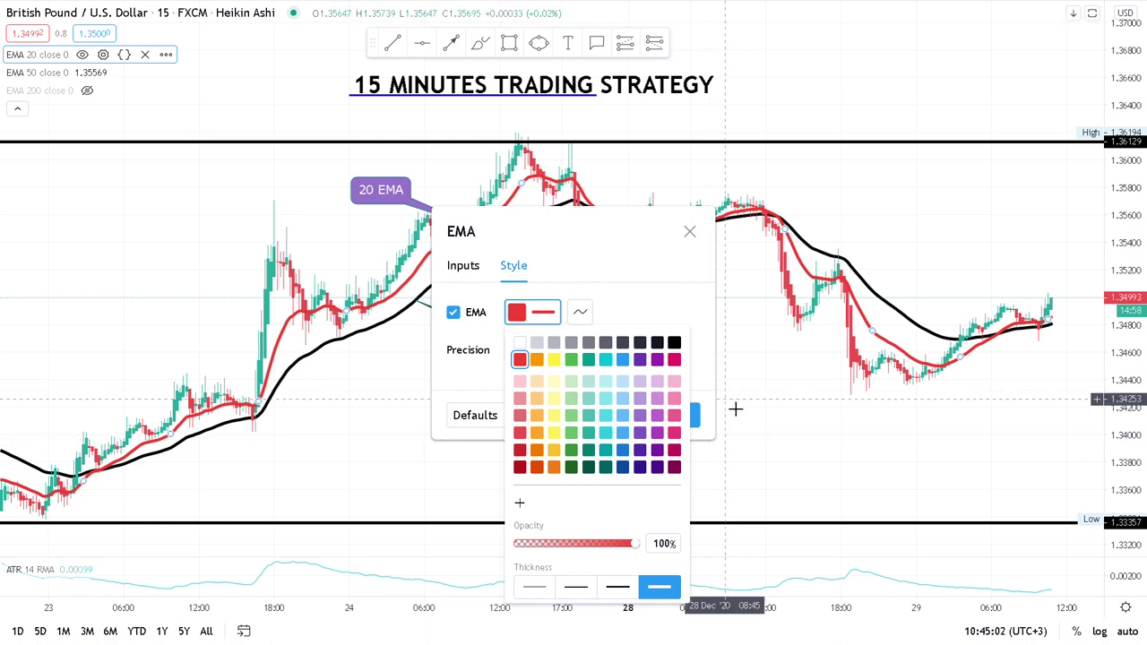
left_click(721, 381)
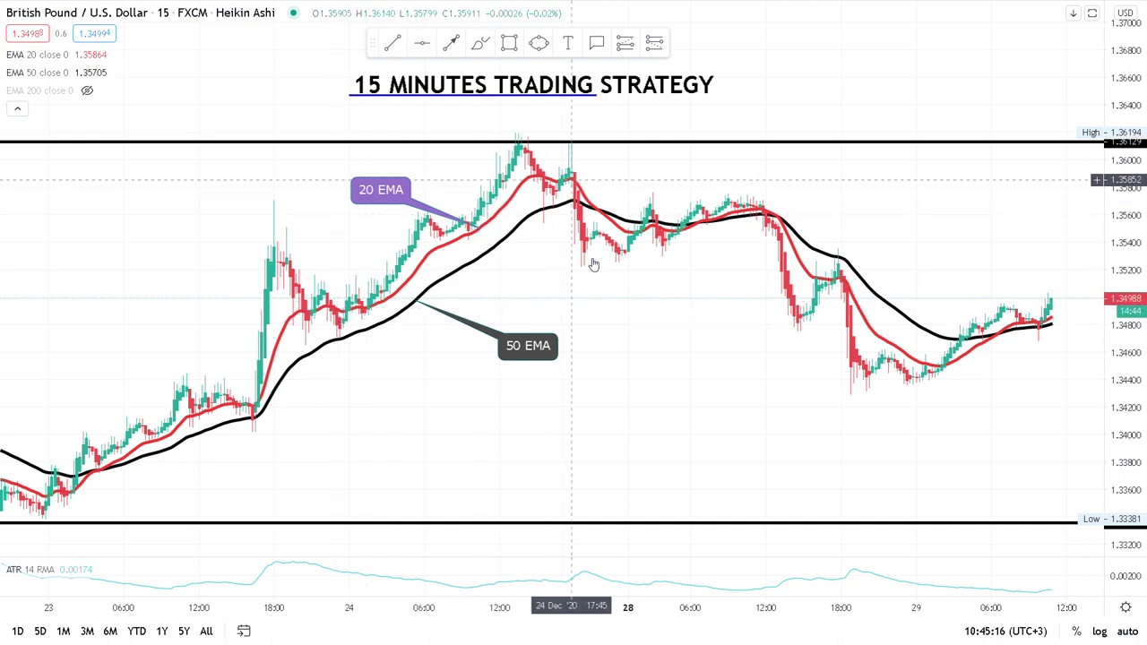
Draw an arrow down to the 24 December point where the 20 EMA crosses below the 50 EMA, extending its tail to about 1.36104
scroll(622, 320, "up", 2)
left_click_drag(1124, 387, 1123, 230)
left_click_drag(628, 380, 614, 455)
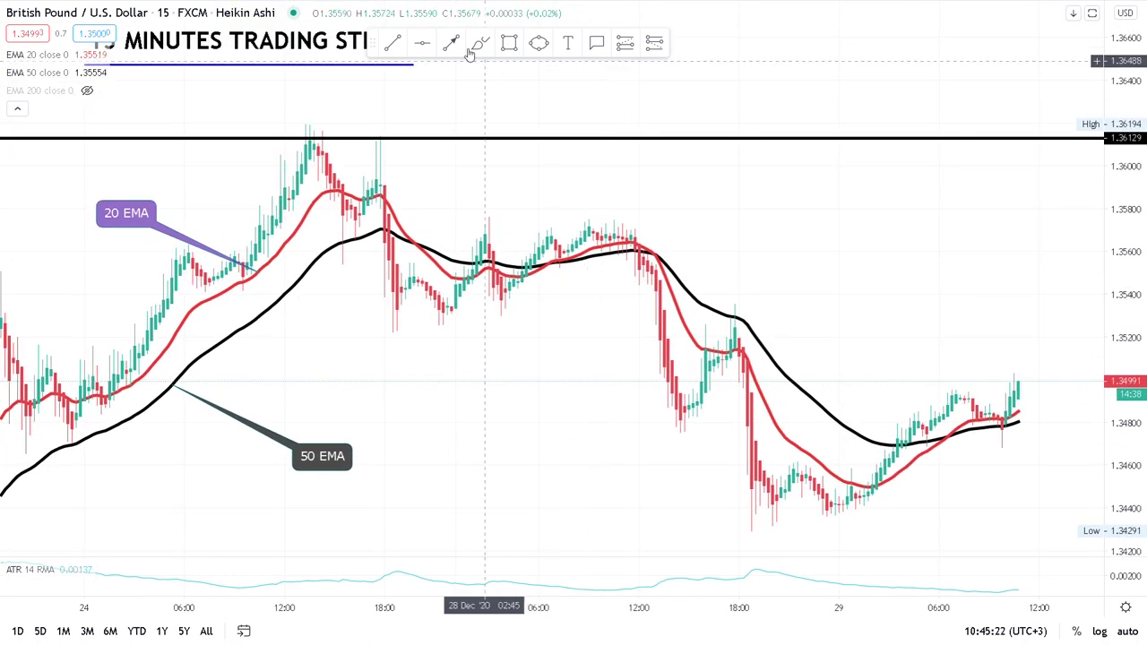
left_click(430, 213)
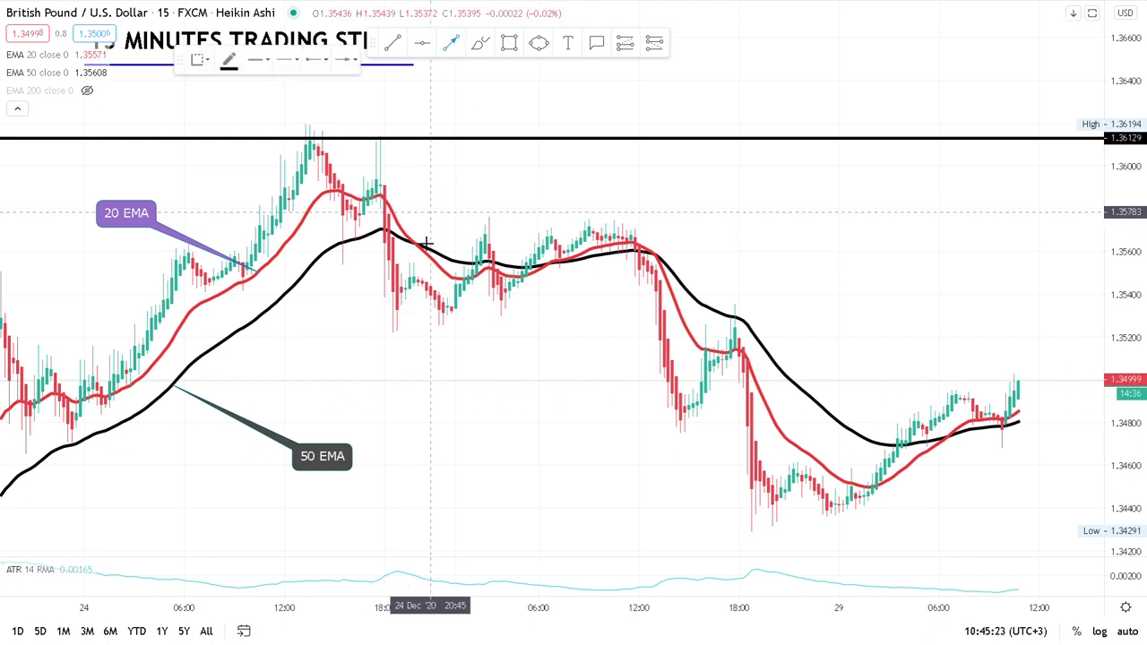
left_click(431, 216)
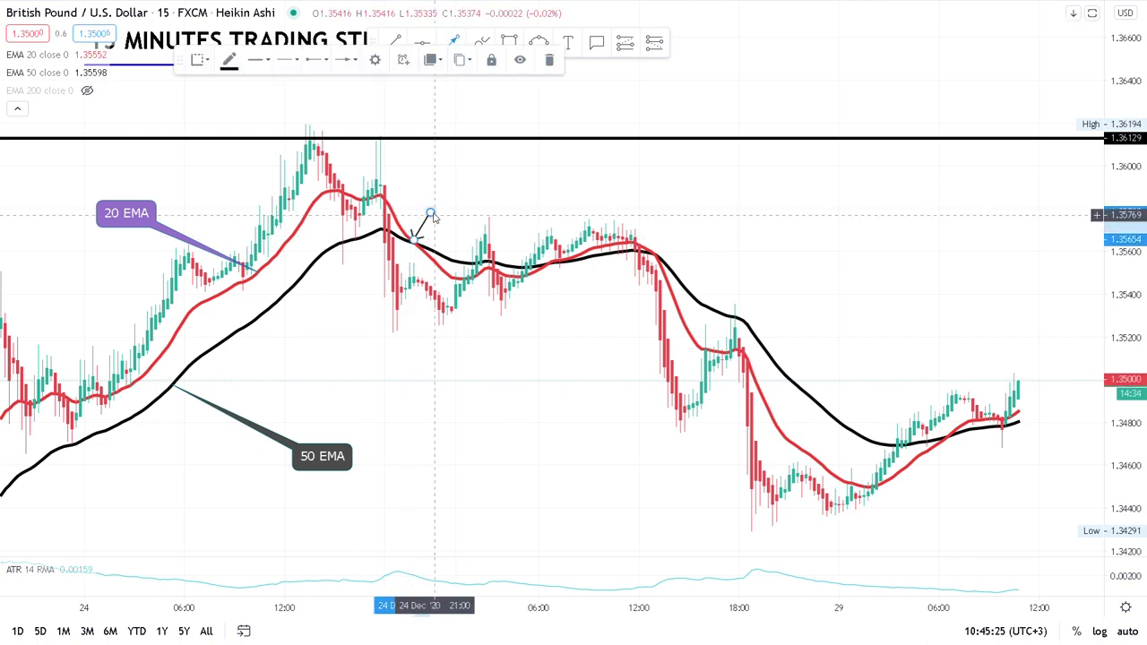
left_click_drag(430, 213, 435, 143)
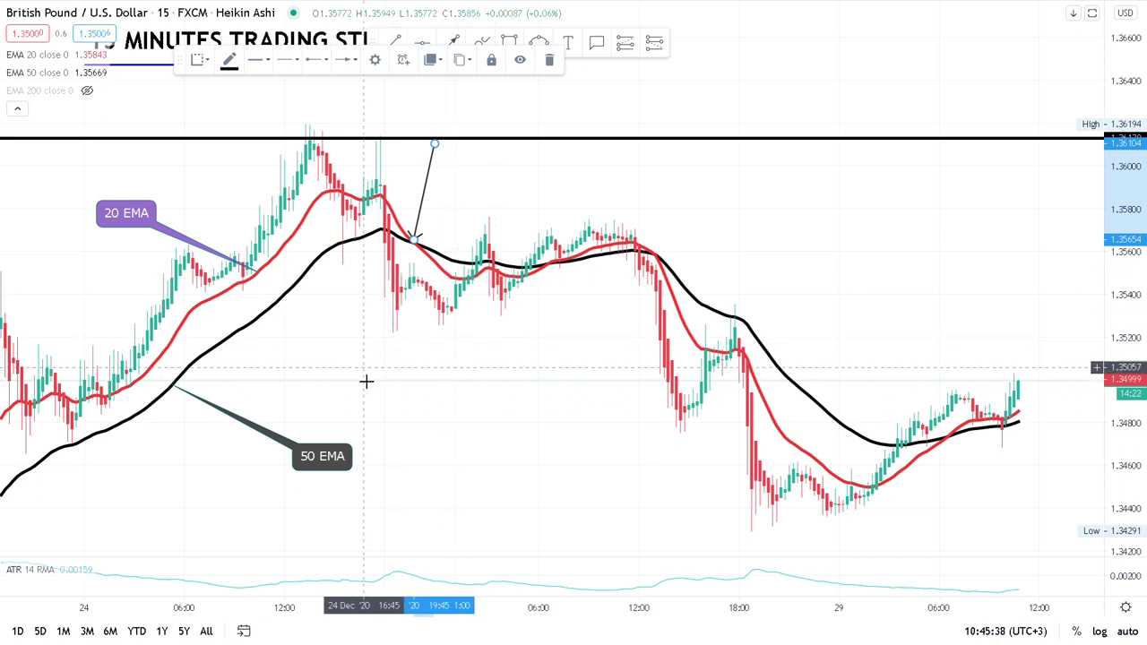
Draw an arrow from below to the 23 December point where the 20 EMA crosses above the 50 EMA
left_click_drag(471, 358, 814, 190)
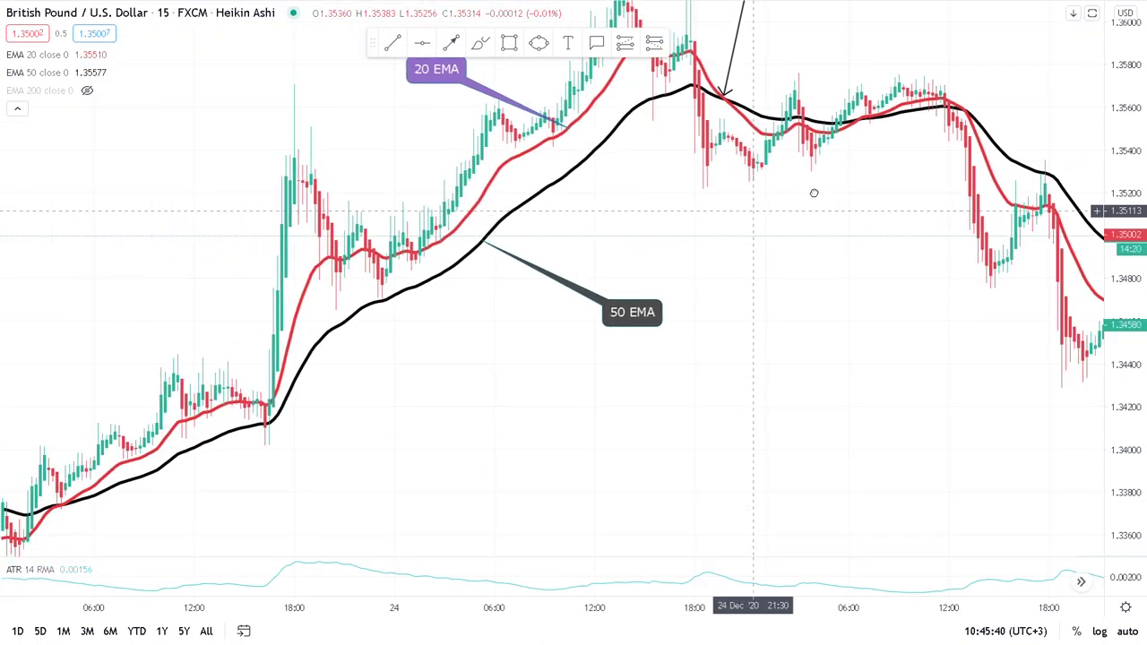
left_click_drag(409, 412, 737, 341)
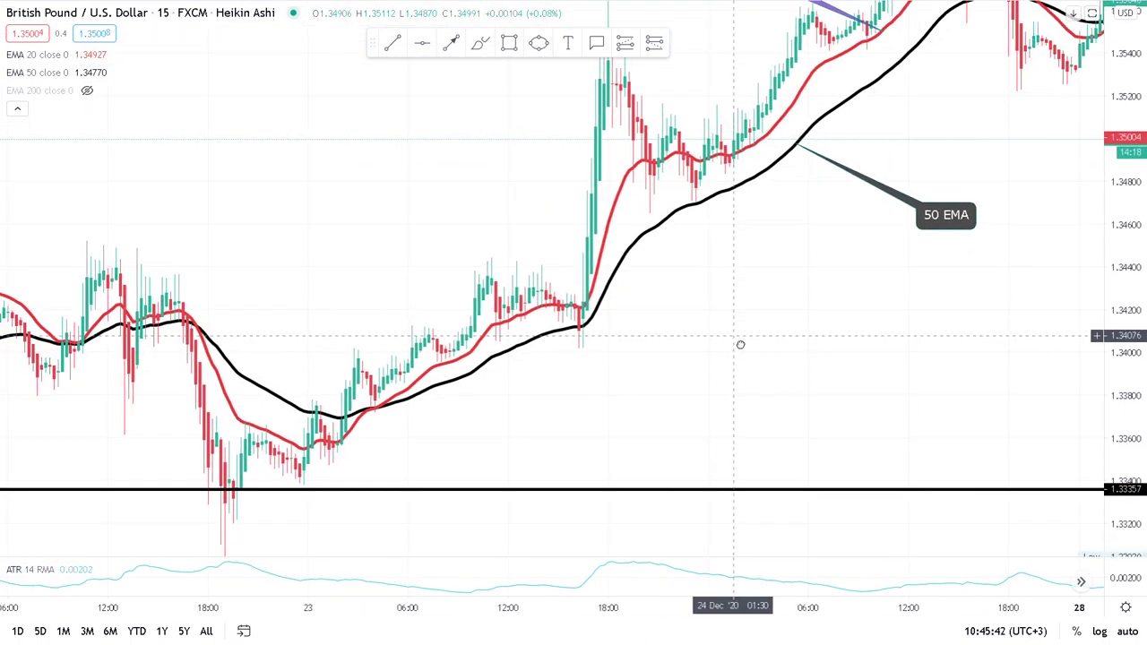
left_click(367, 459)
left_click(374, 410)
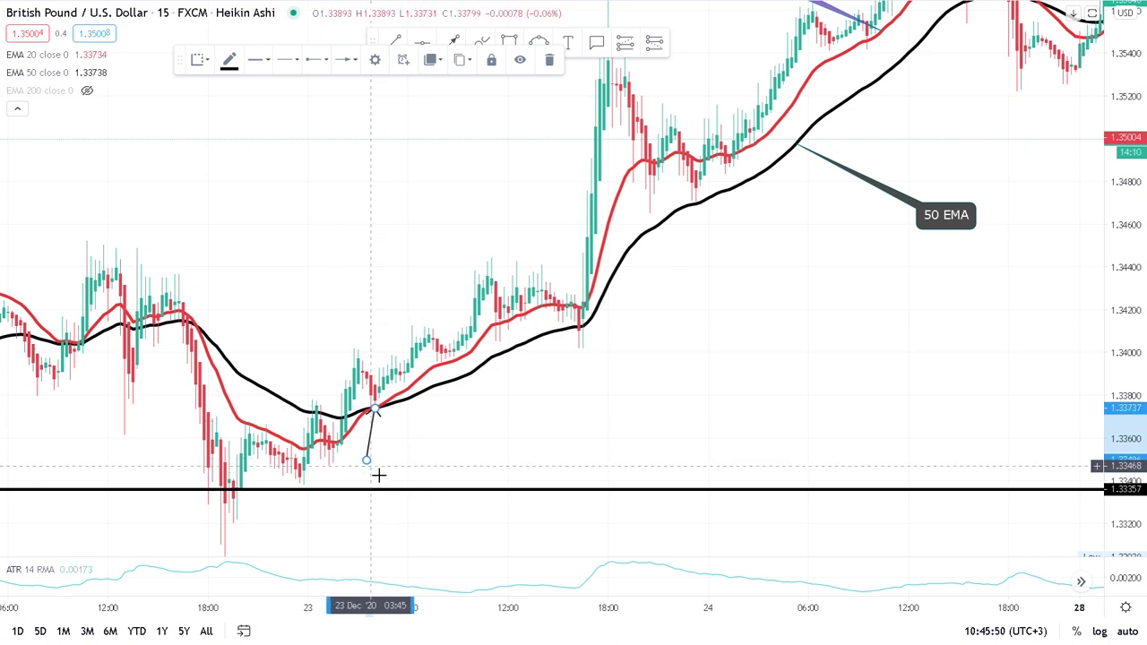
left_click(750, 316)
Move the lower horizontal line near the 22 December low to 1.33294
left_click_drag(679, 360, 375, 488)
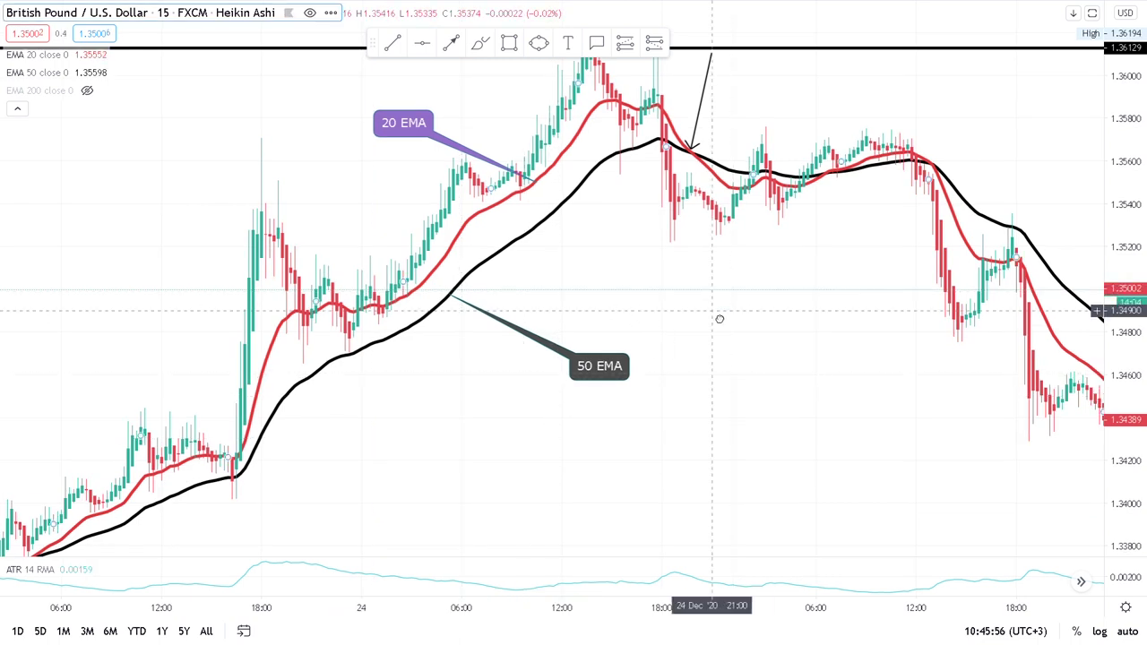
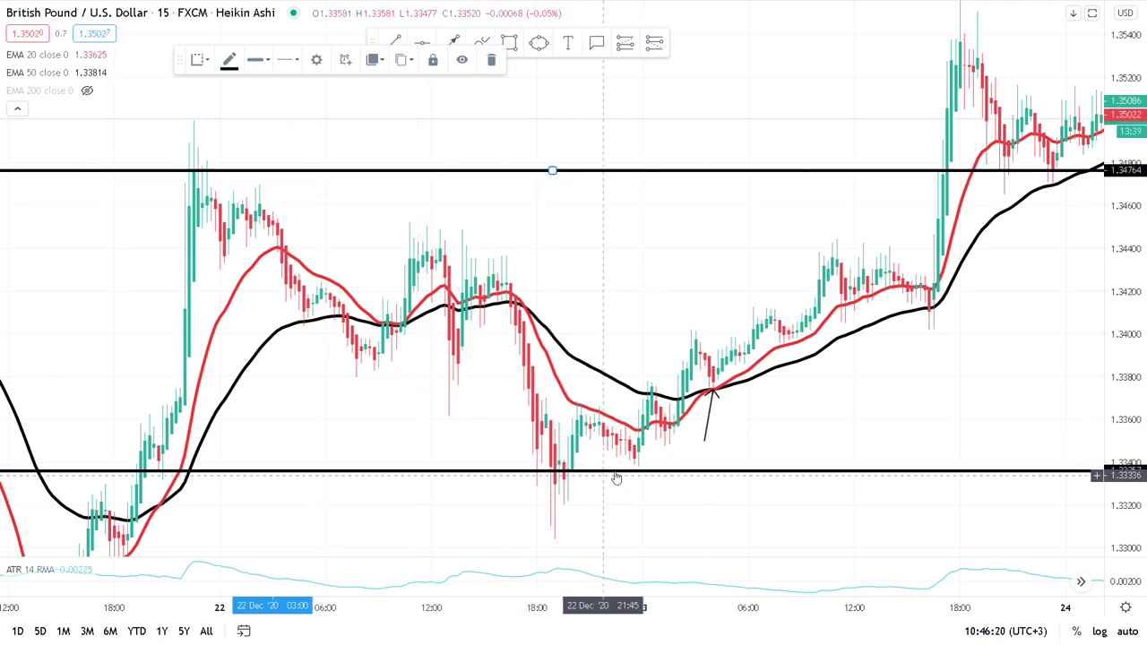
left_click_drag(618, 491, 618, 493)
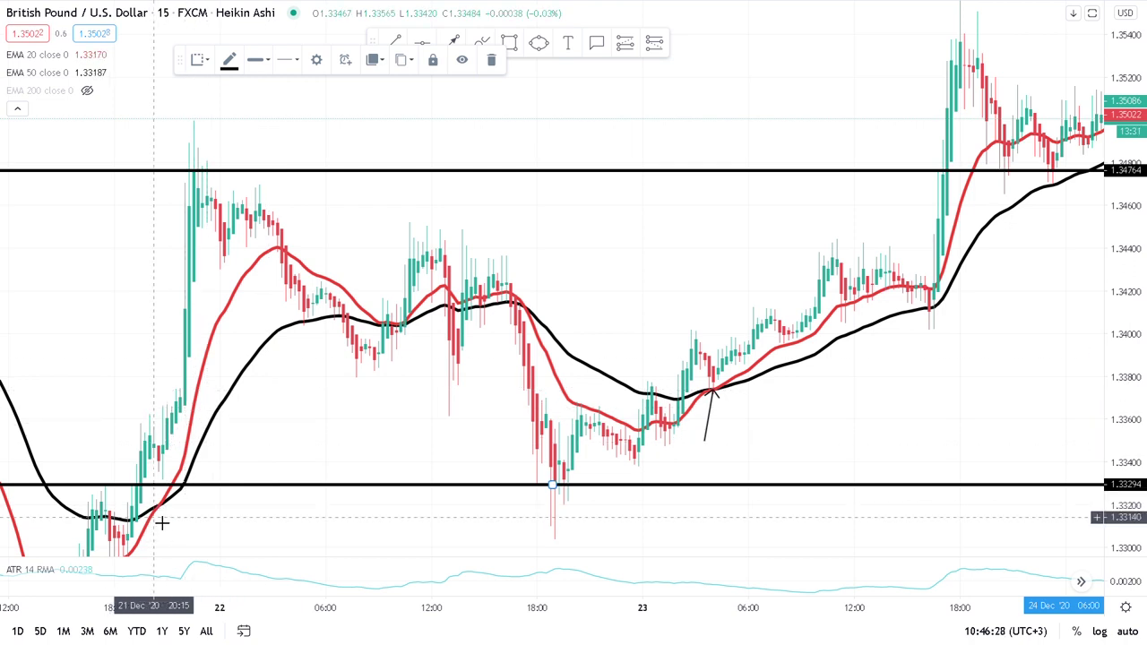
left_click(379, 423)
Draw a trial trend line from 1.33172 along the 21 to 22 December rally and delete it
left_click_drag(378, 423, 393, 398)
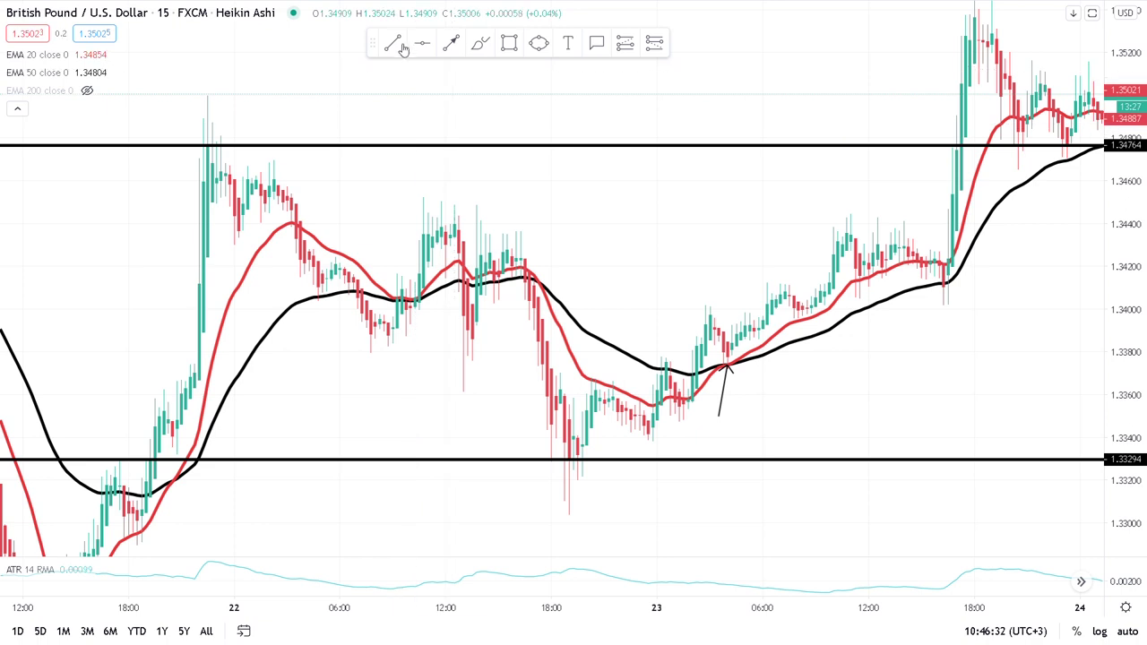
left_click(143, 486)
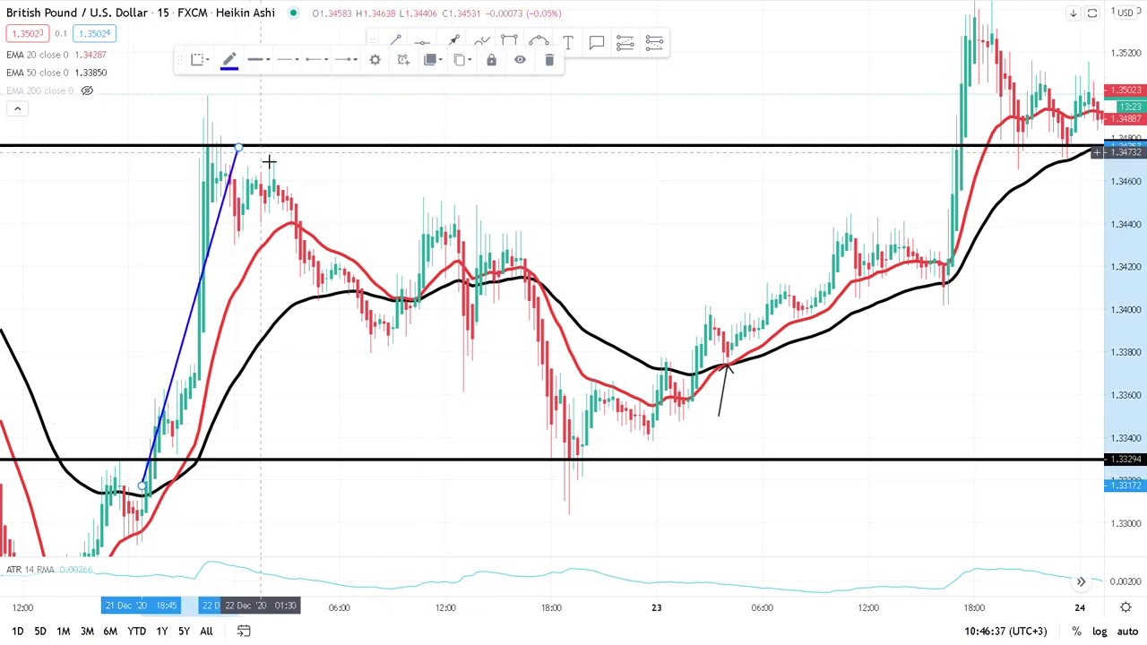
left_click(551, 60)
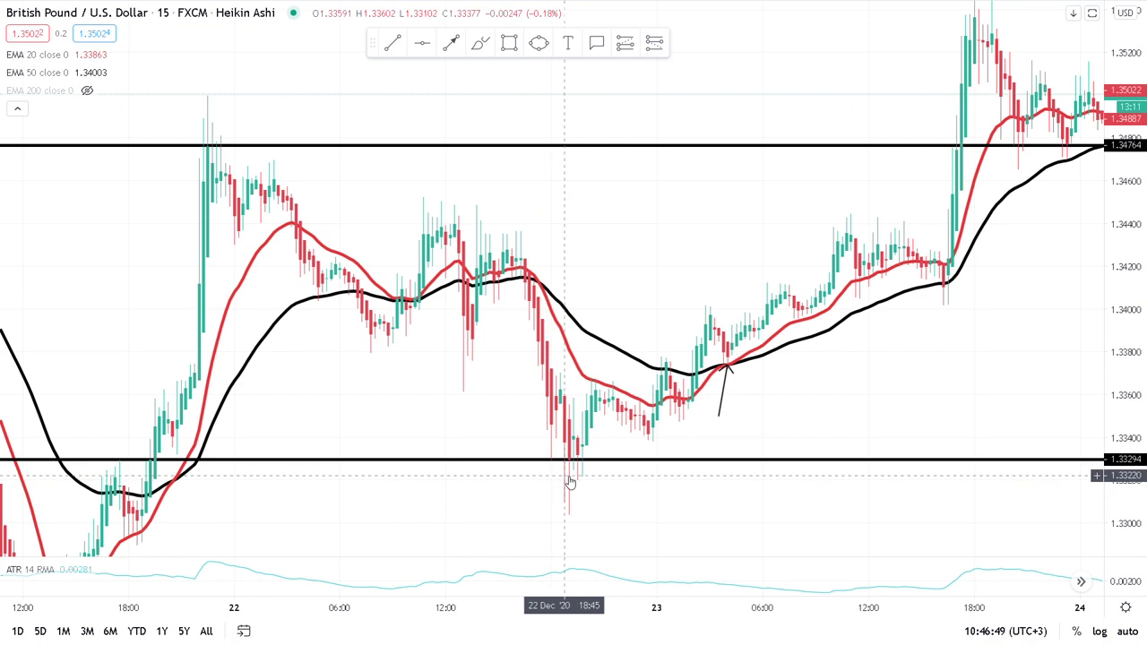
Draw a falling trend line from about 1.34335 at 22 Dec 00:15 to about 1.33119 at 22 Dec 22:00
left_click_drag(1119, 394, 1120, 353)
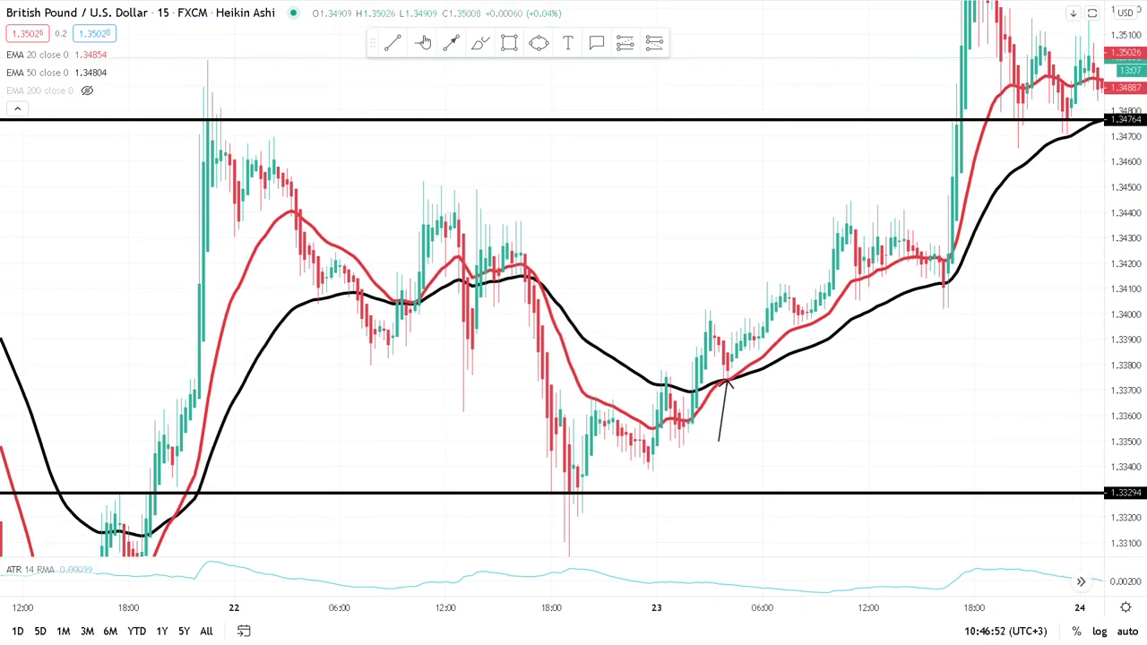
left_click(394, 44)
left_click(238, 229)
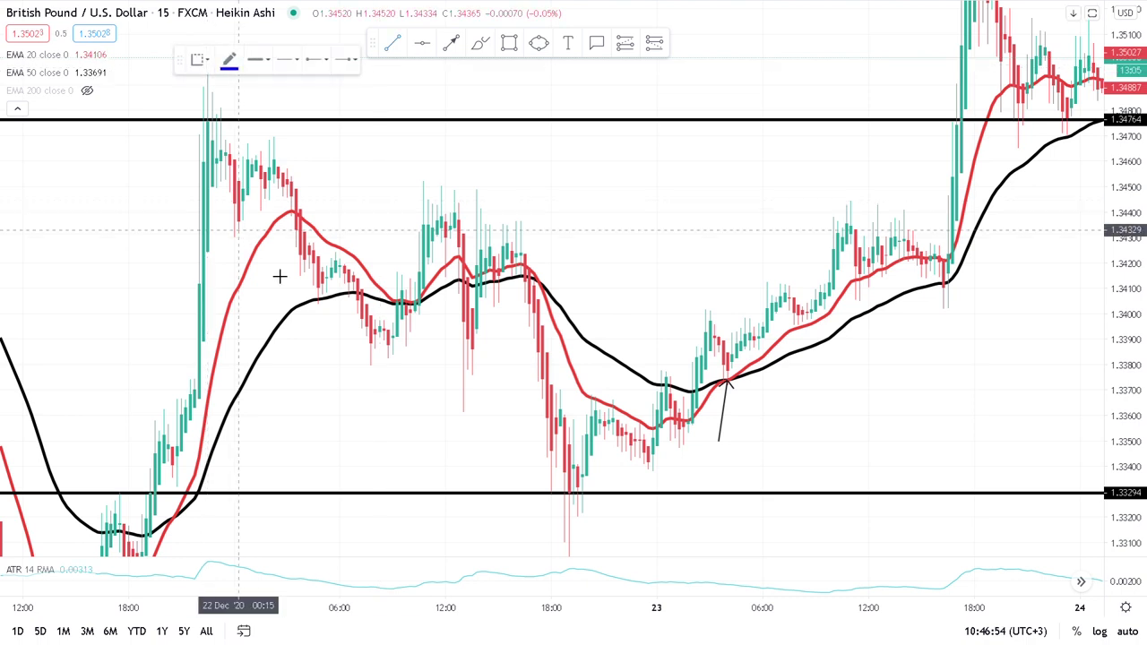
left_click(296, 307)
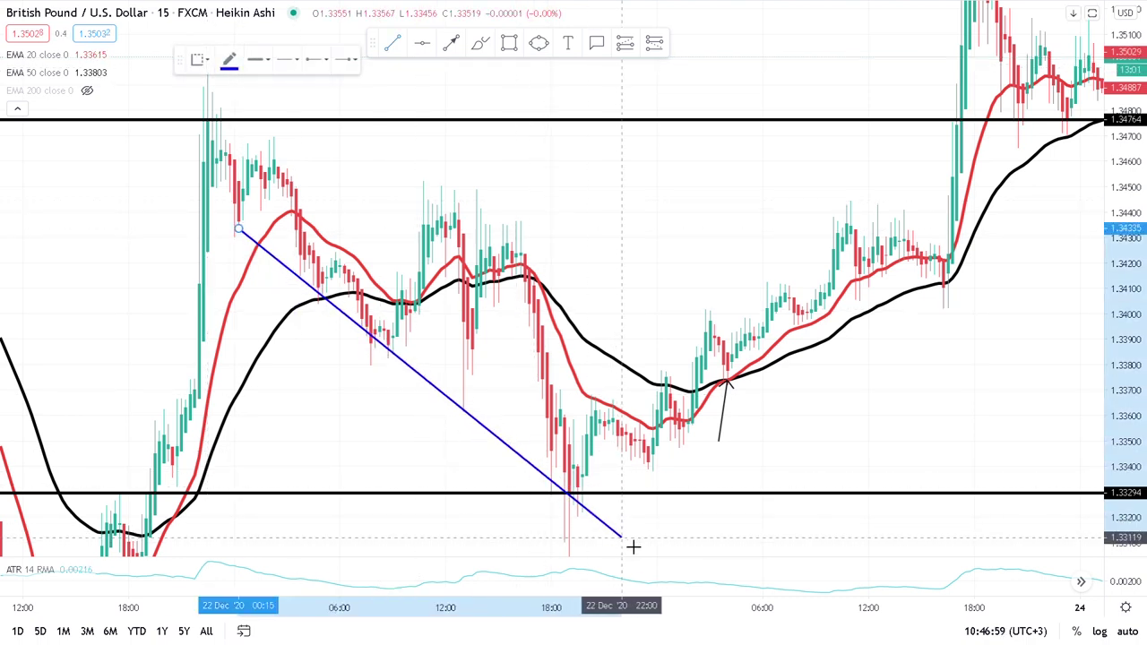
left_click(631, 544)
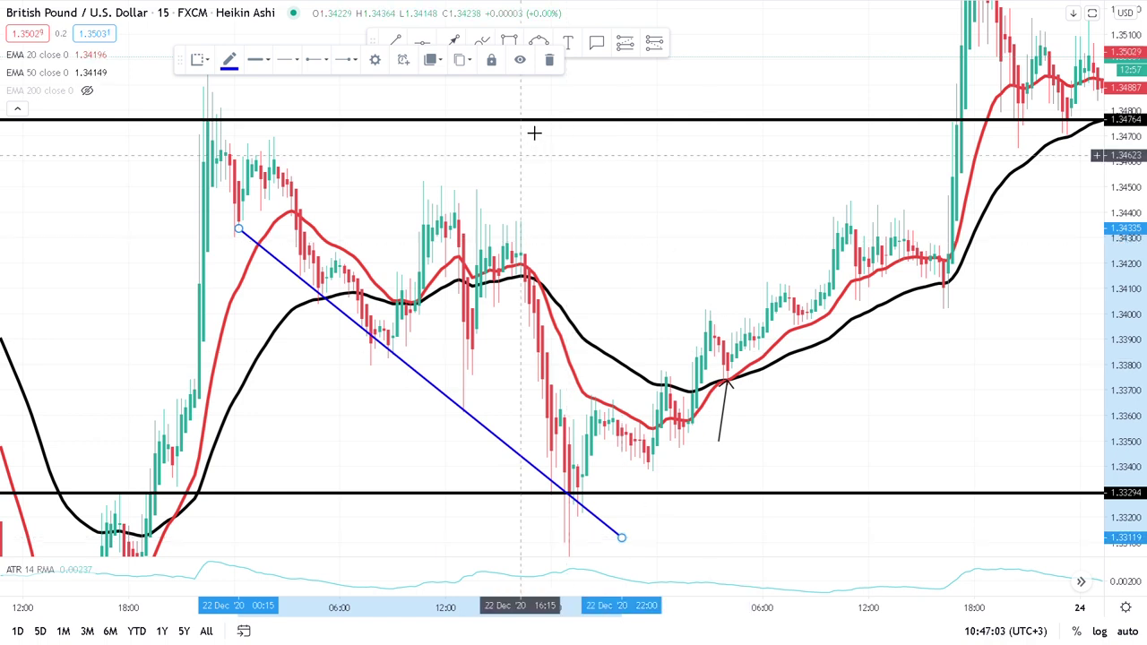
Add a callout reading "trendline" above the falling trend line and move its label to about 1.34855
left_click(639, 161)
left_click(634, 154)
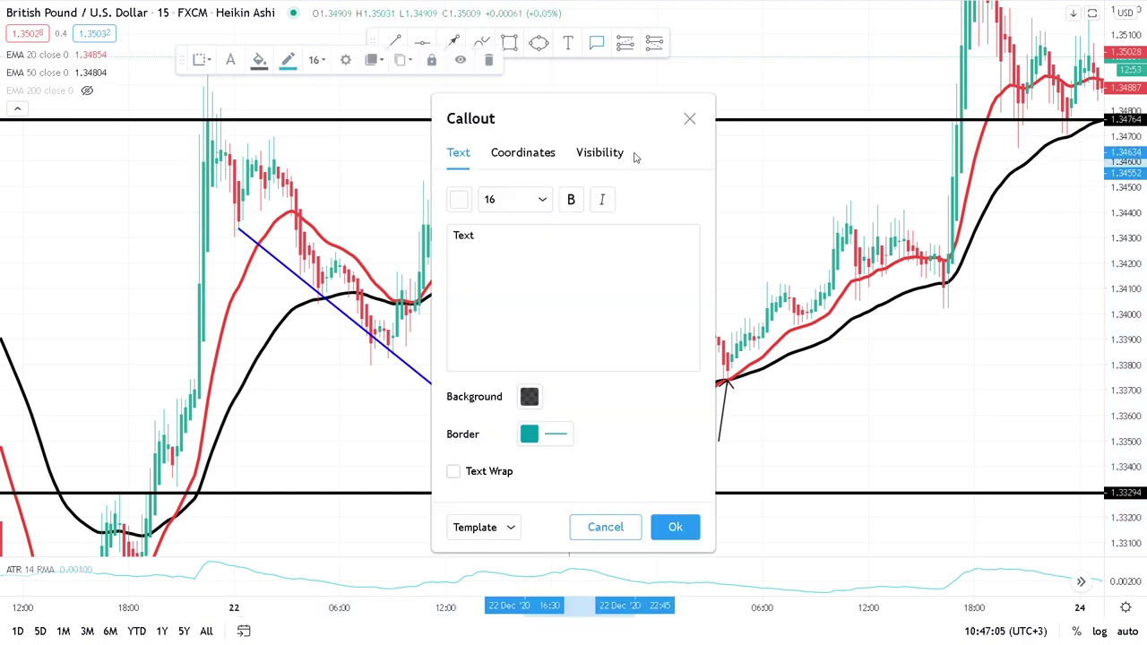
type("trendline")
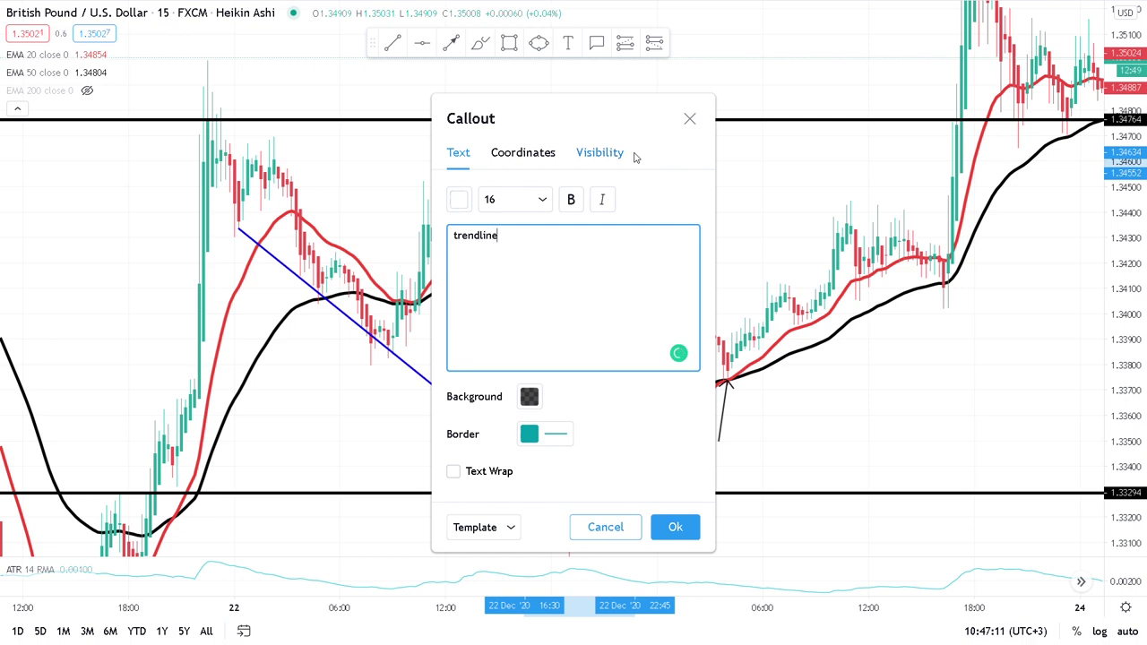
left_click(682, 524)
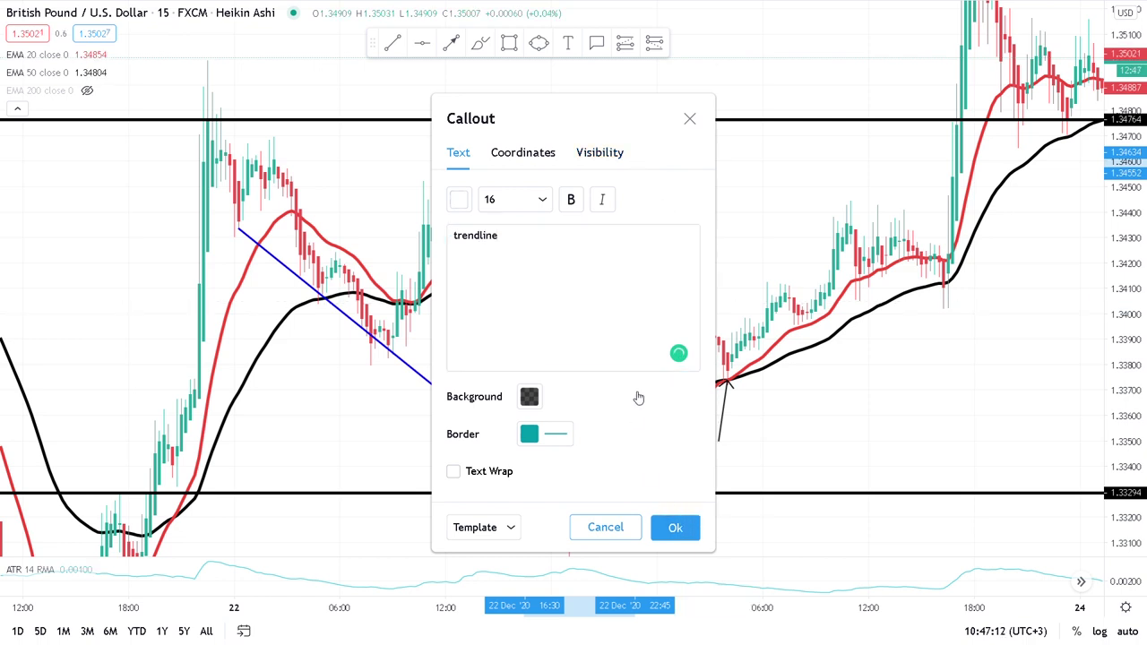
key("Return")
left_click_drag(638, 152, 616, 98)
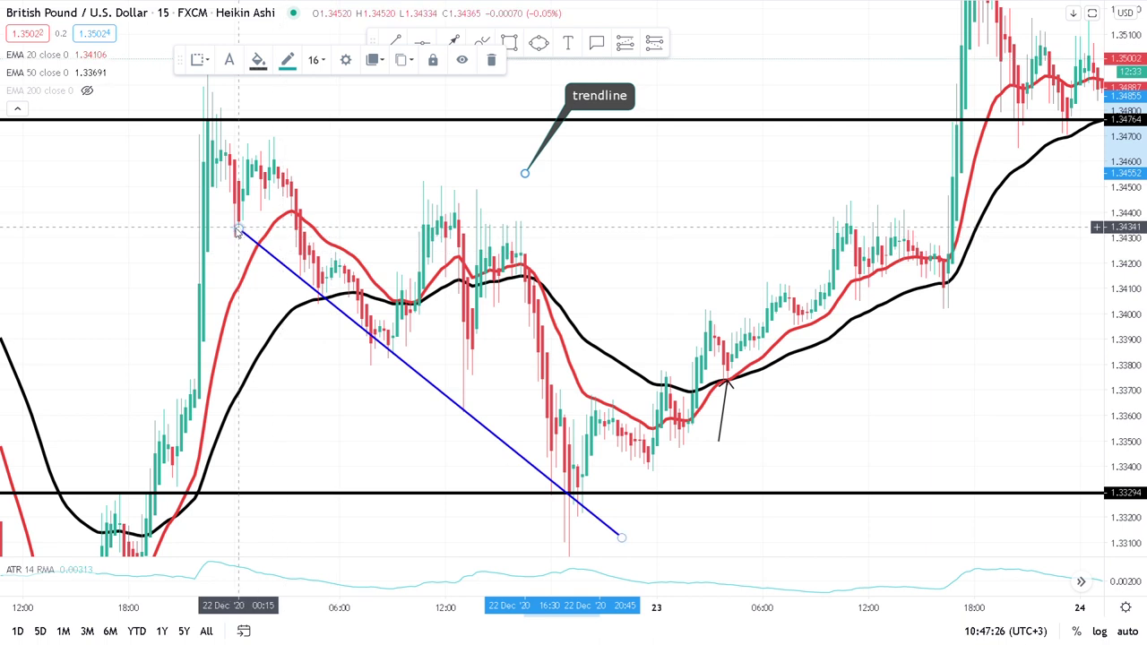
Adjust the falling trend line to run from 1.34382 at 21 Dec 23:30 to 1.33072 at 22 Dec 21:45
left_click_drag(237, 230, 231, 226)
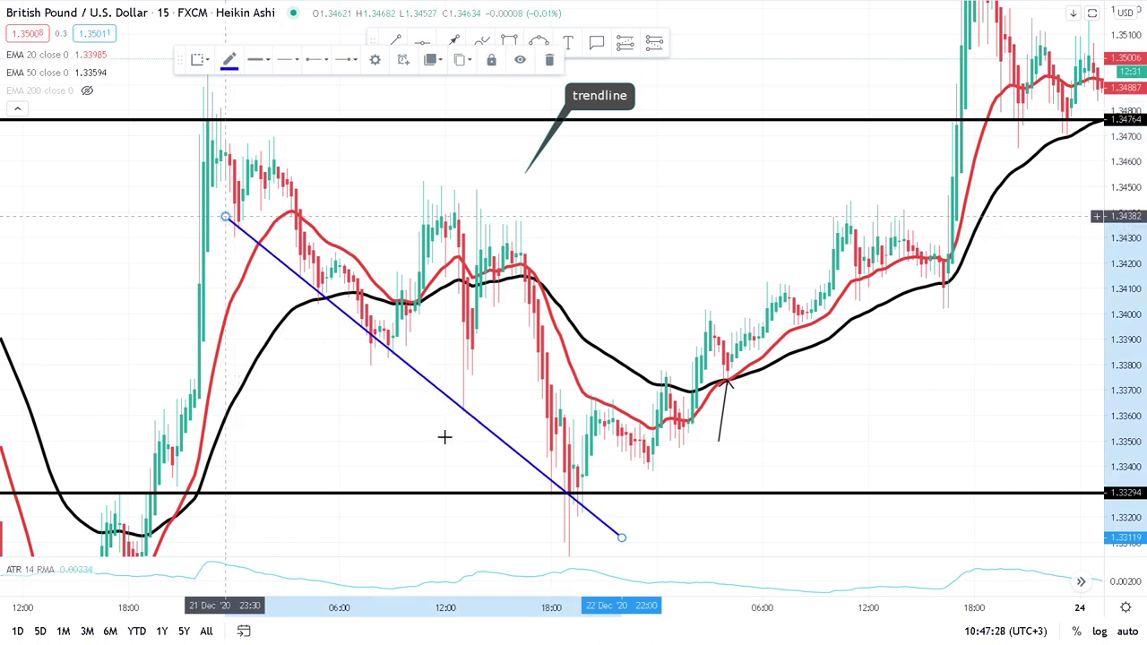
left_click_drag(622, 538, 627, 558)
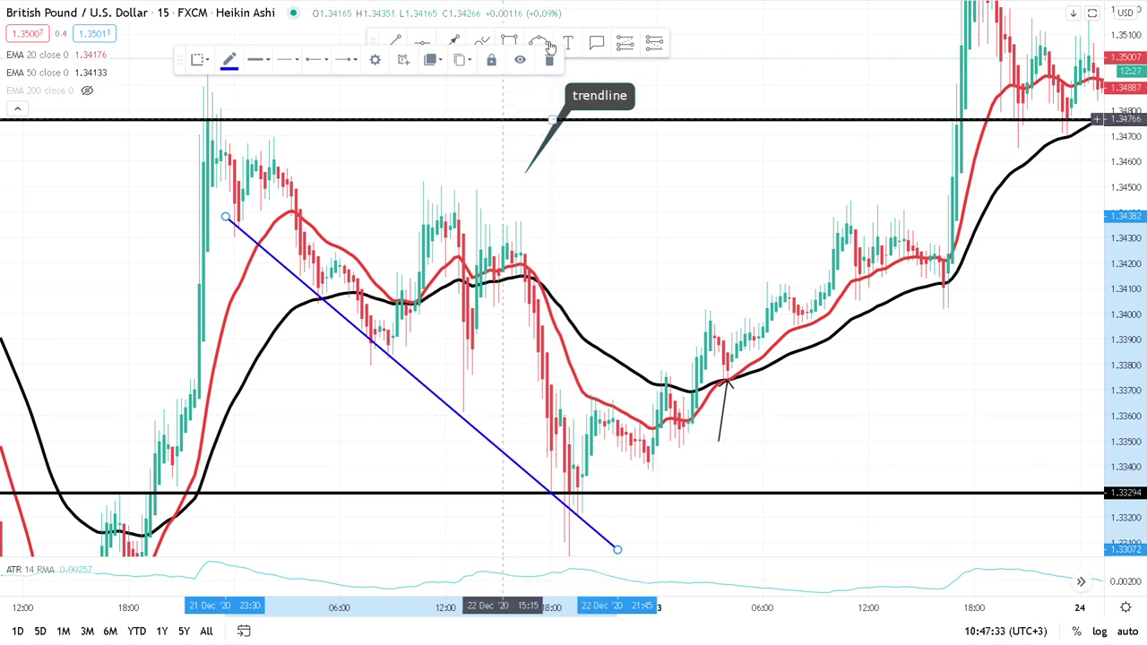
Draw a yellow ellipse where the falling trend line meets the lower horizontal line at the 22 December low
left_click(552, 493)
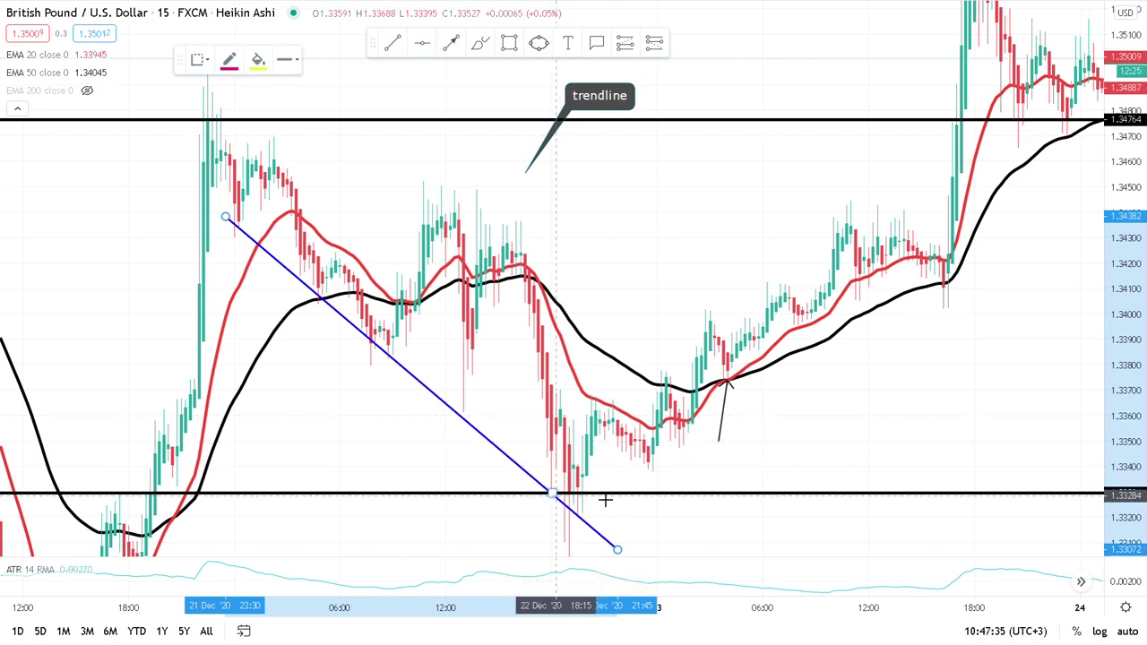
left_click(574, 487)
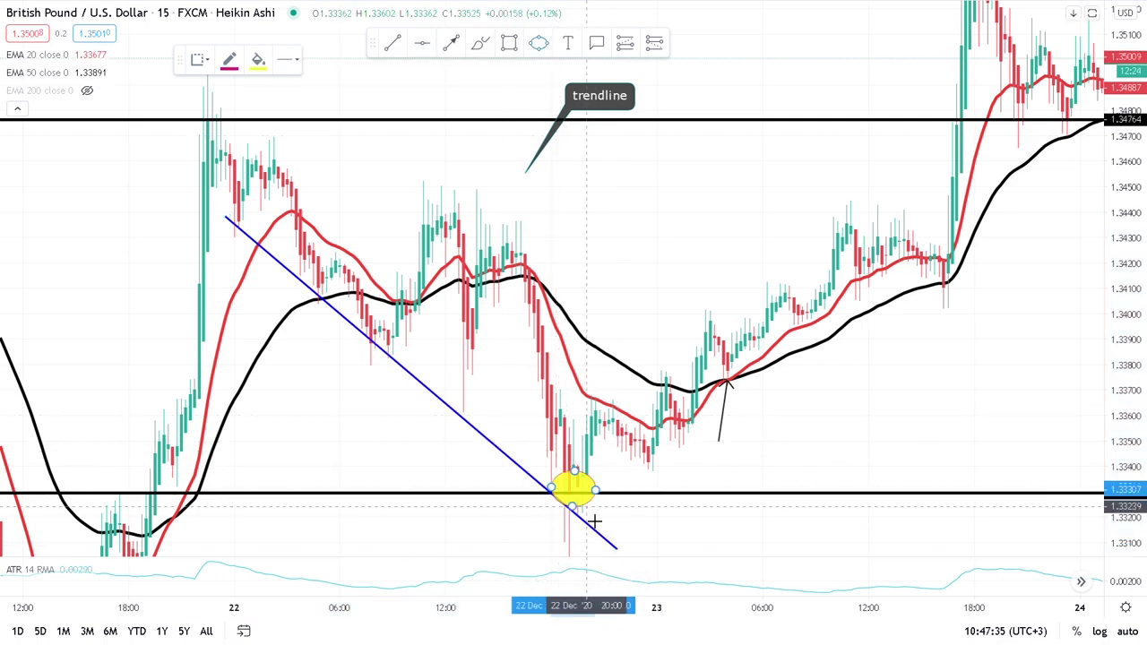
left_click(649, 482)
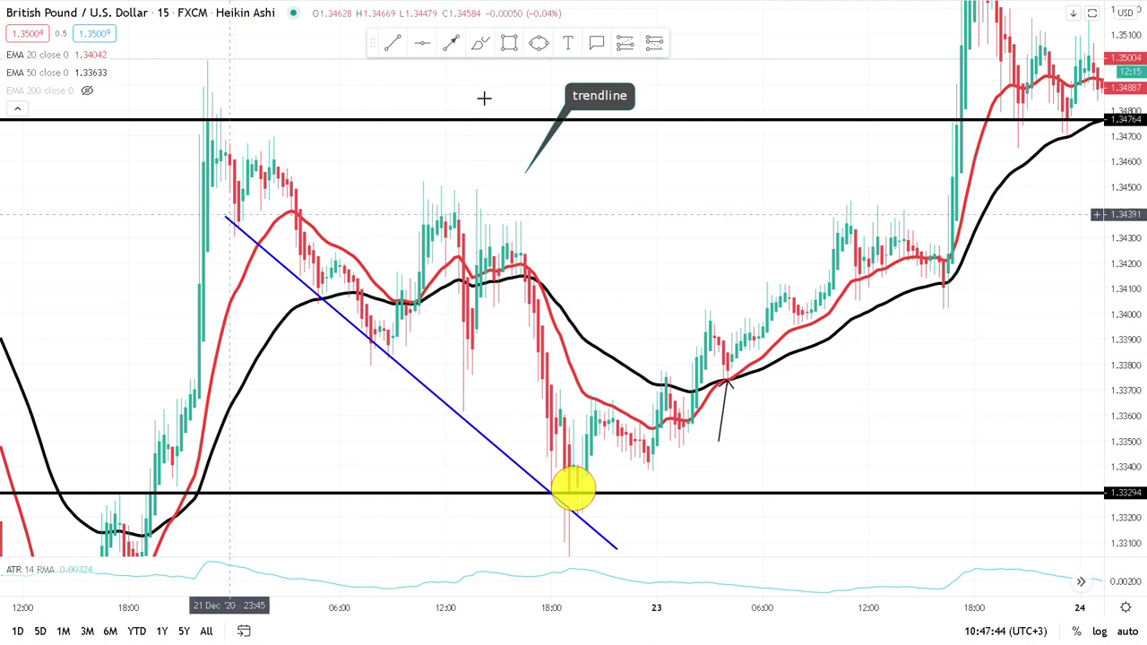
Mark the four earlier price touches along the falling trend line with small yellow ellipses, starting at its upper end
left_click(538, 43)
left_click(217, 219)
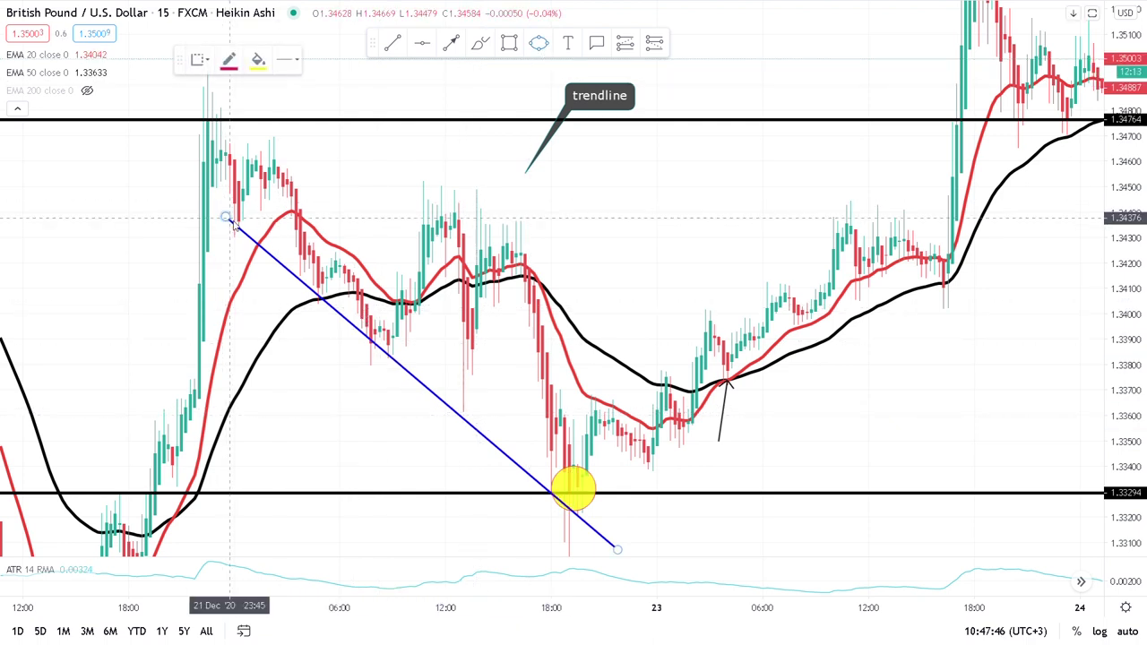
left_click(247, 224)
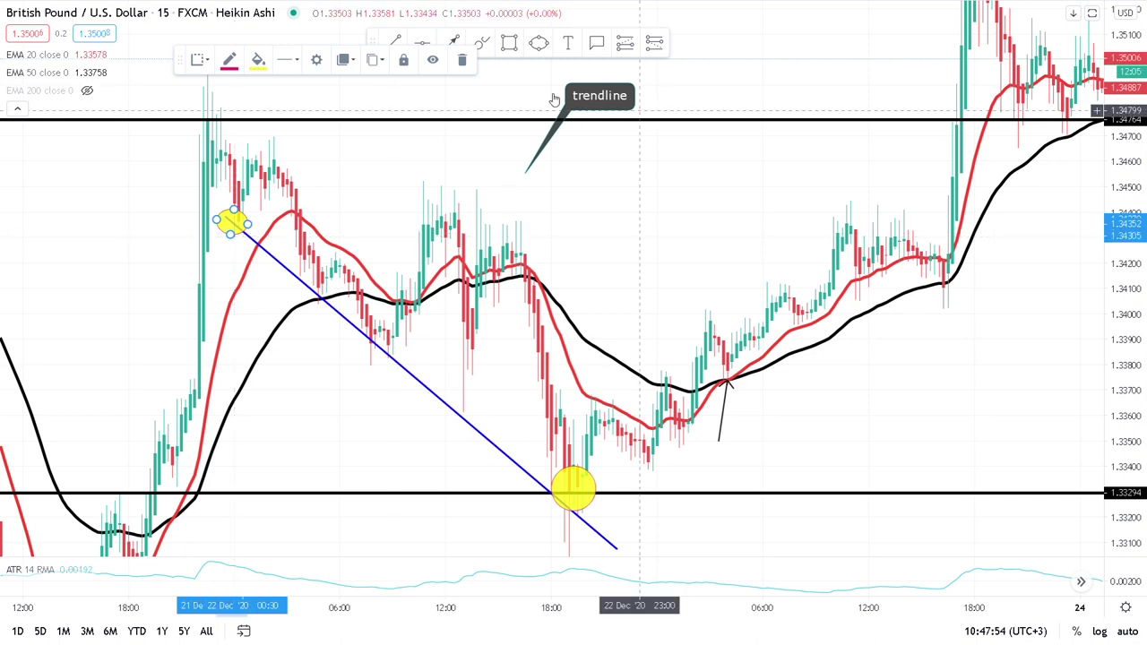
left_click(297, 273)
left_click(322, 294)
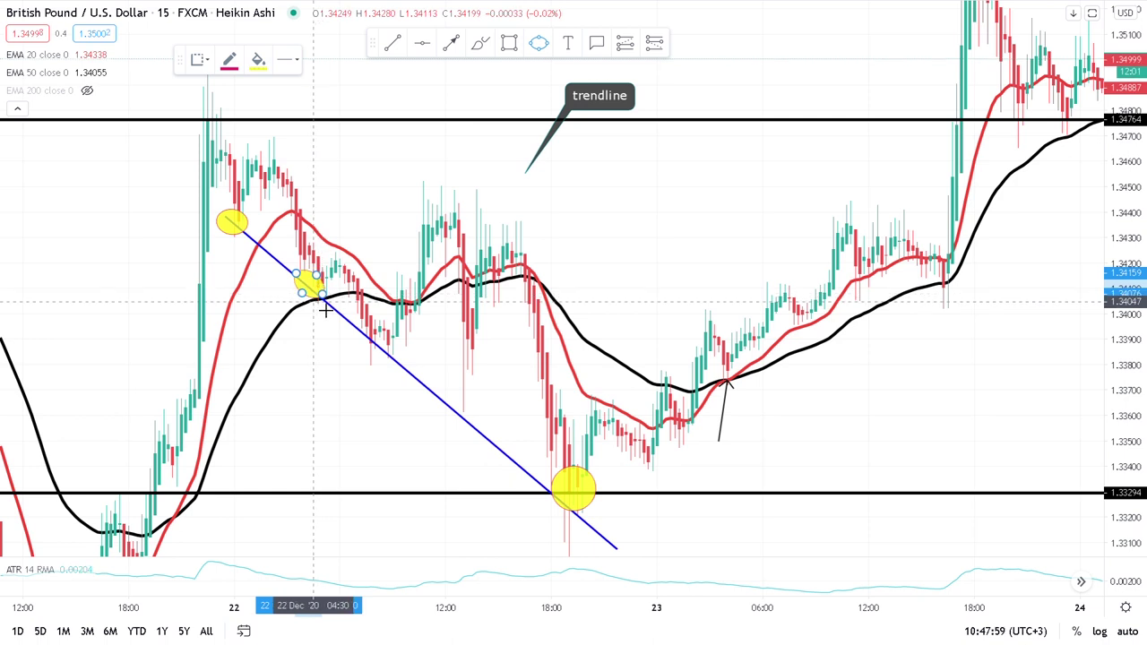
left_click(412, 307)
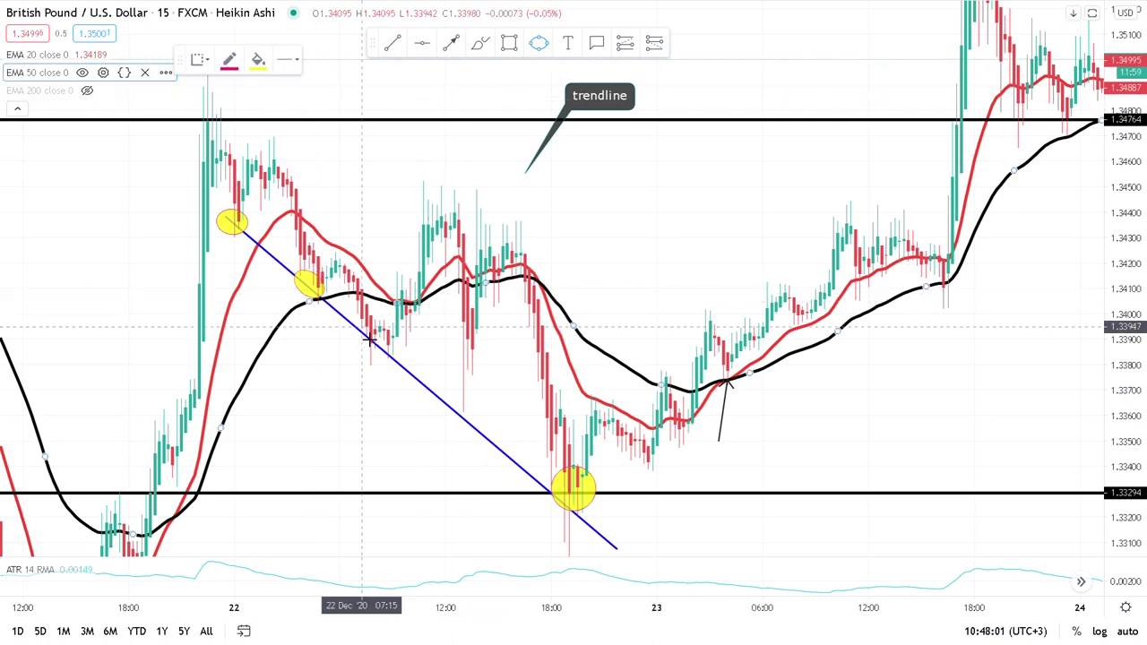
left_click_drag(357, 330, 388, 347)
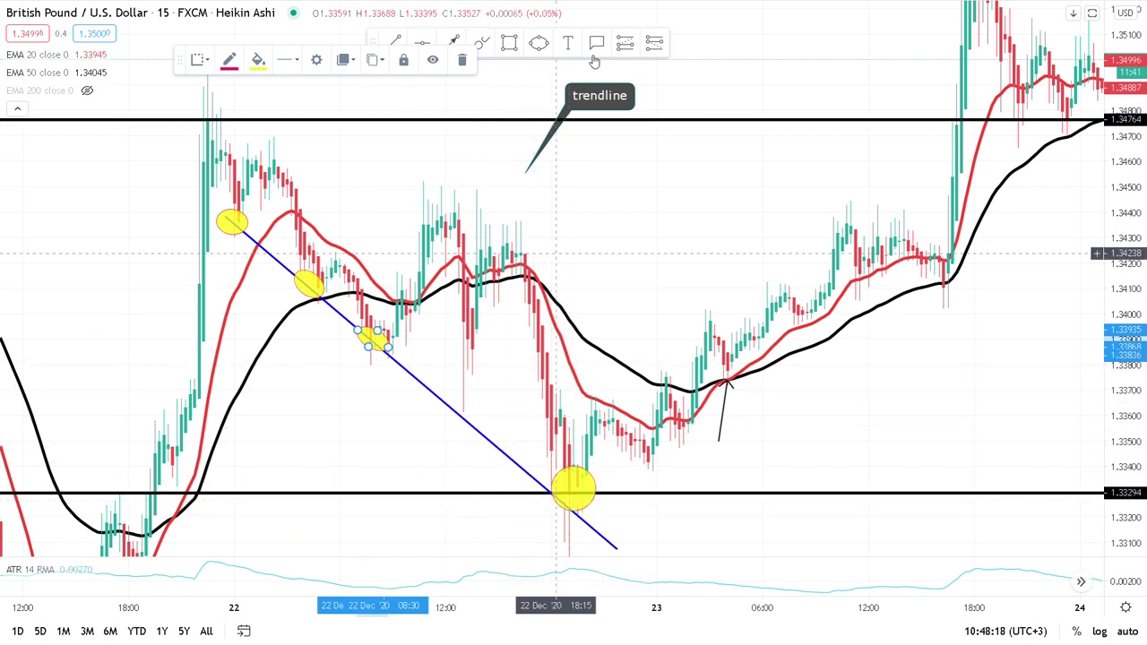
left_click(446, 401)
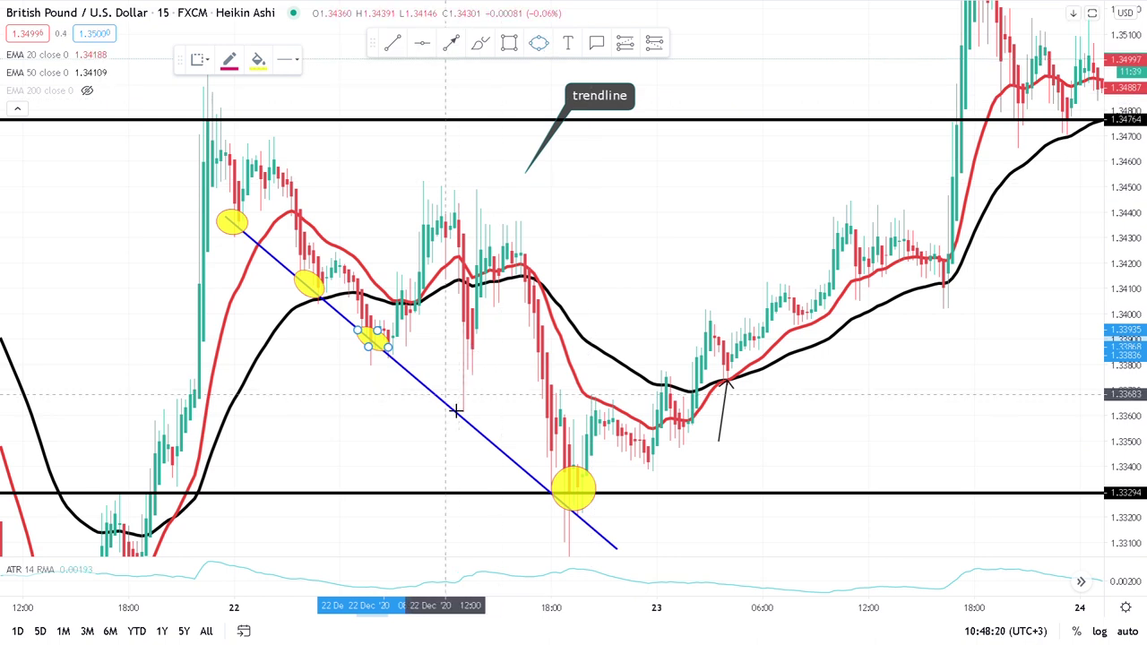
left_click(467, 413)
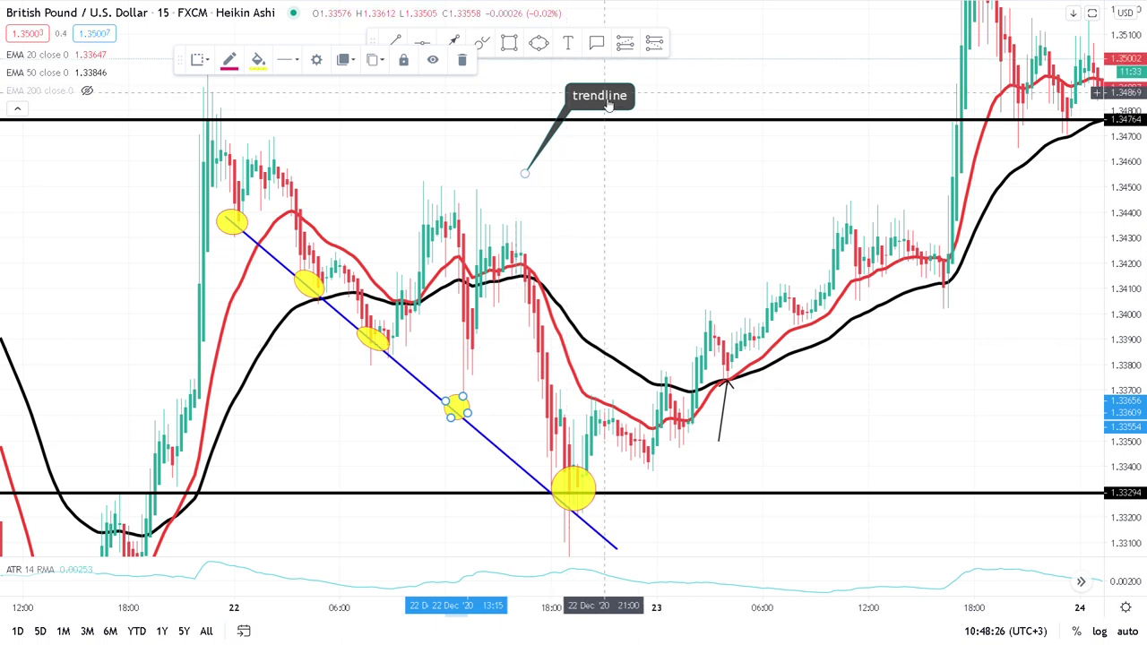
left_click(696, 478)
Add a callout reading "market structure" below the "trendline" callout, pointing at 1.34430 with its label at 1.34632
left_click_drag(603, 424, 540, 374)
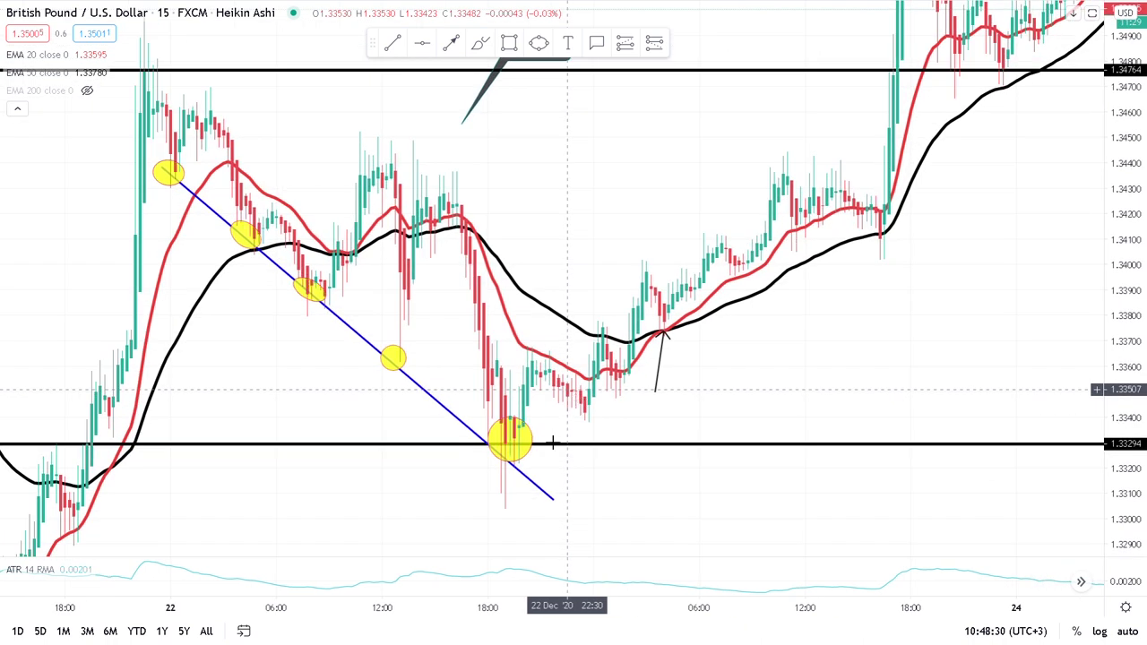
left_click_drag(1119, 380, 1120, 347)
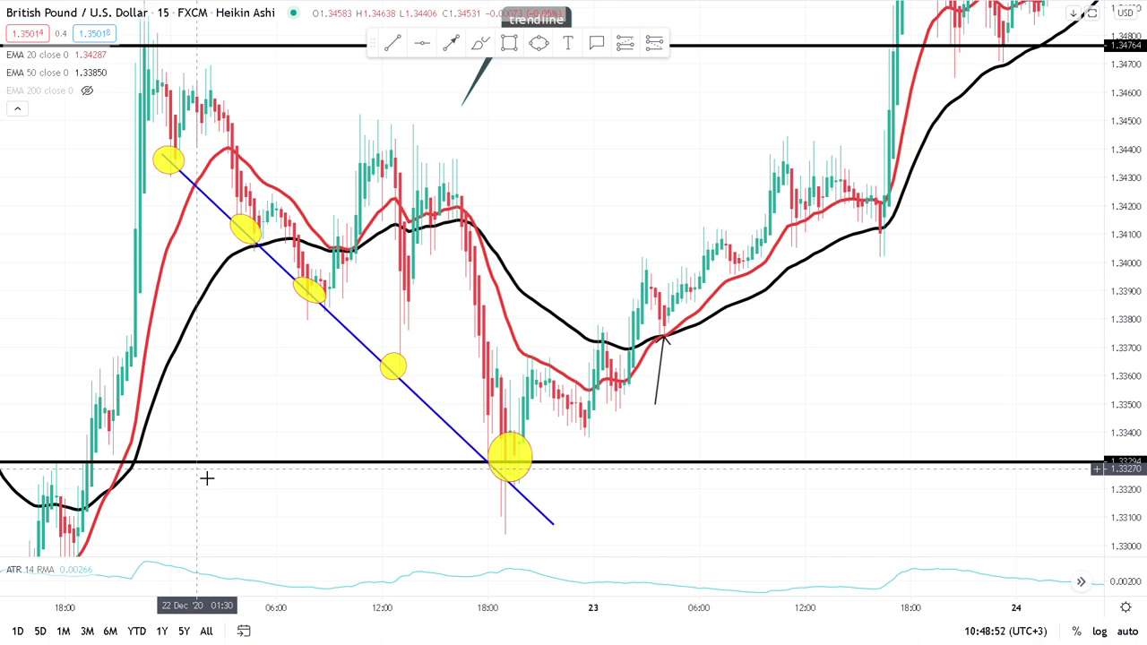
left_click_drag(668, 235, 604, 306)
left_click(595, 42)
left_click(471, 251)
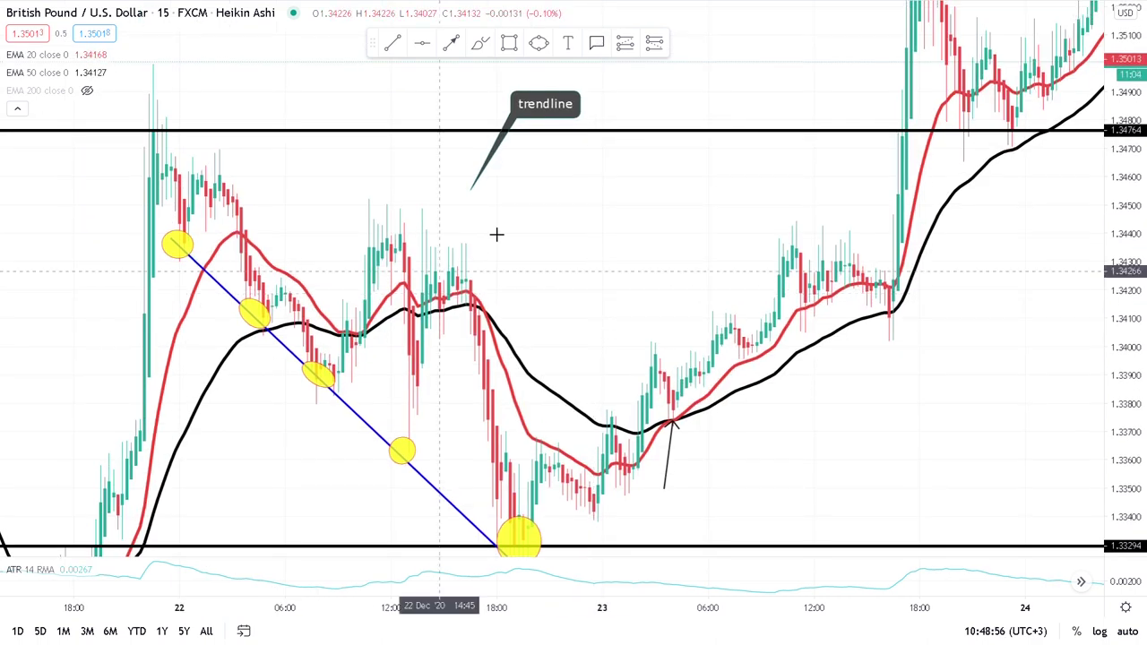
left_click(593, 170)
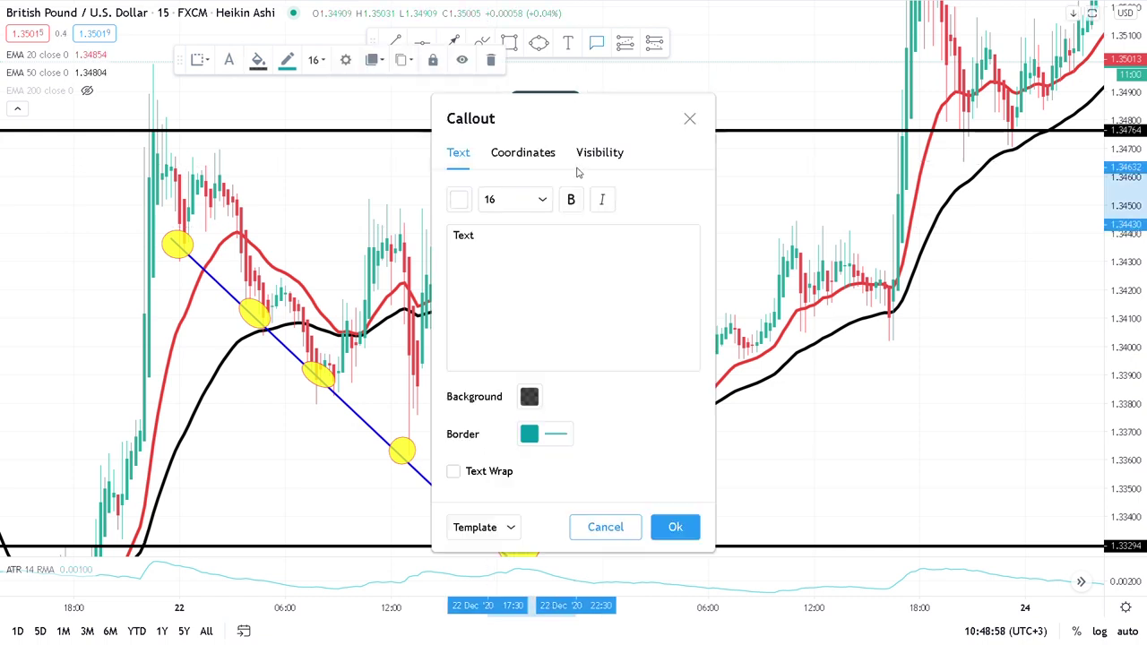
key("Escape")
type("PR")
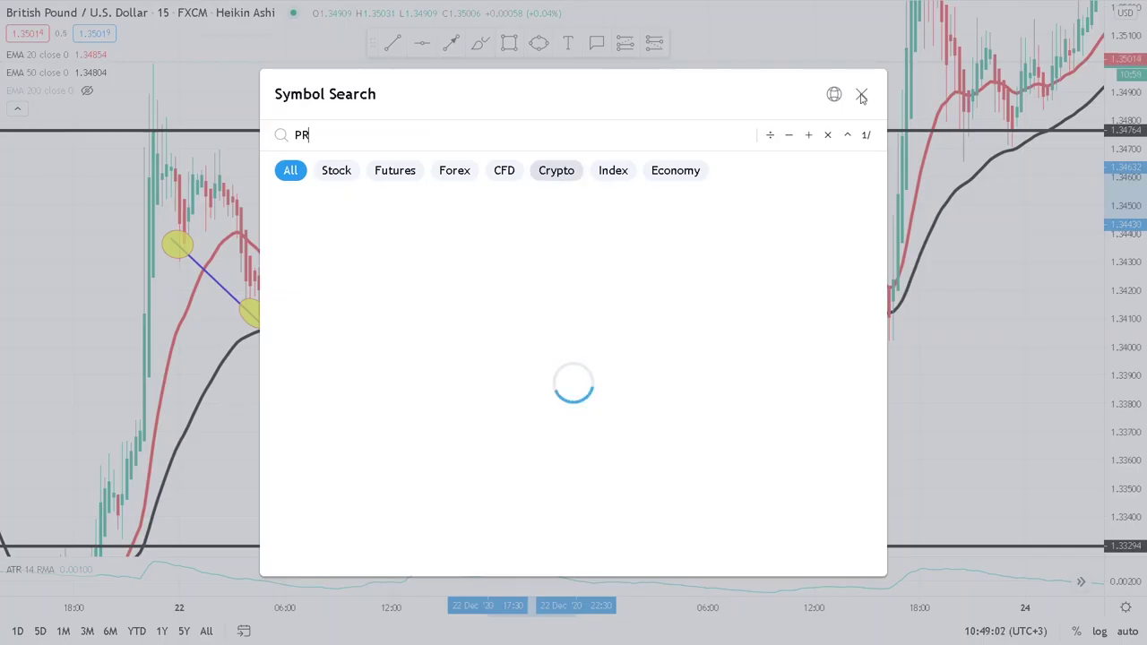
left_click(862, 94)
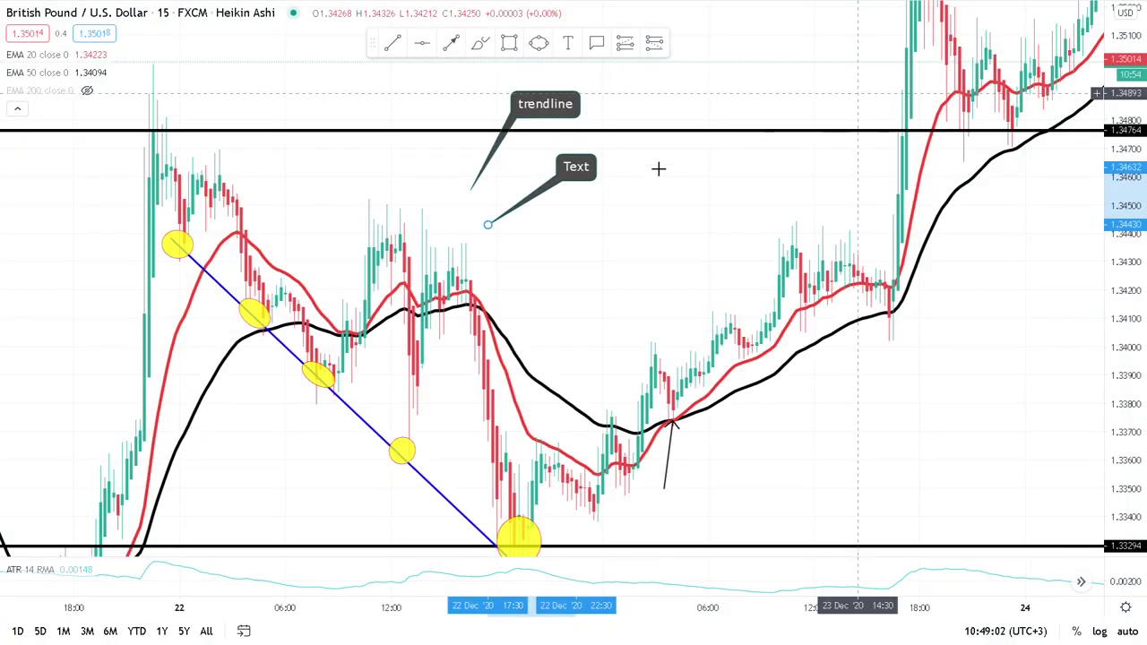
left_click(583, 169)
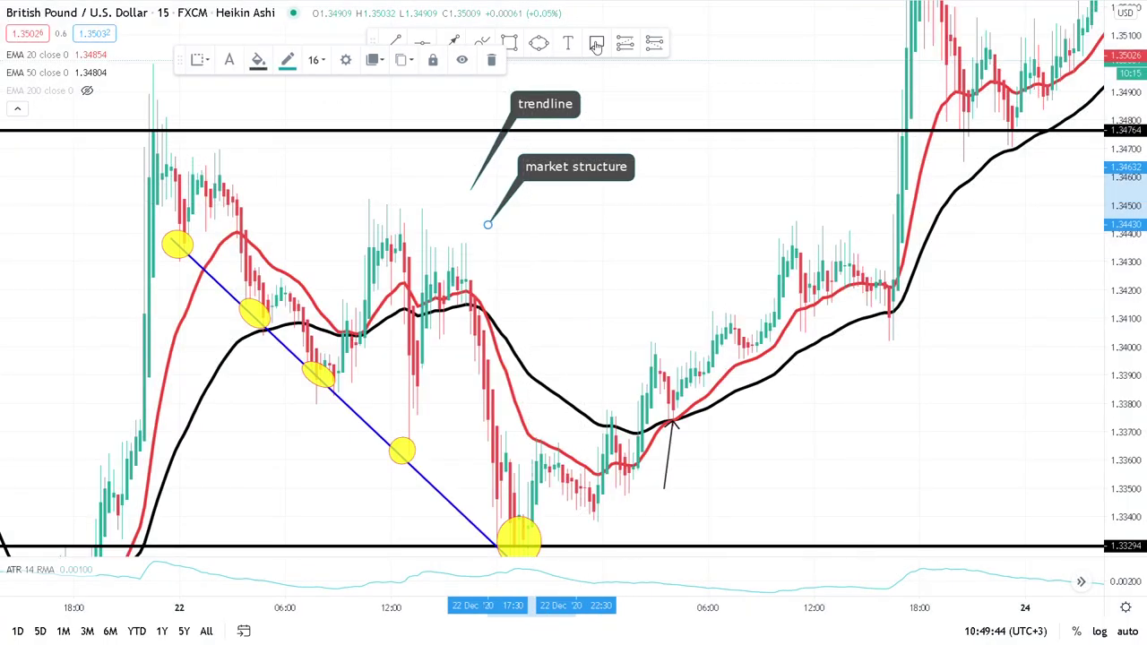
Add a callout reading "moving average cross over (20 ema and 50 ema)" pointing at 1.34271, with its label moved to 1.34474
left_click(567, 228)
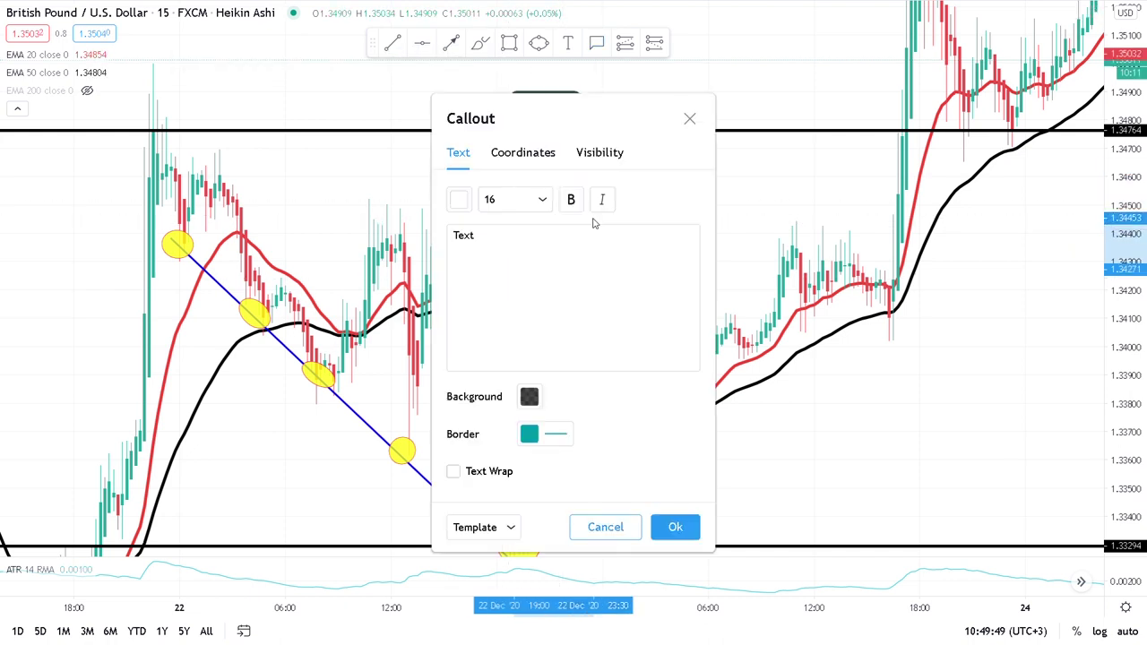
type("moving aver")
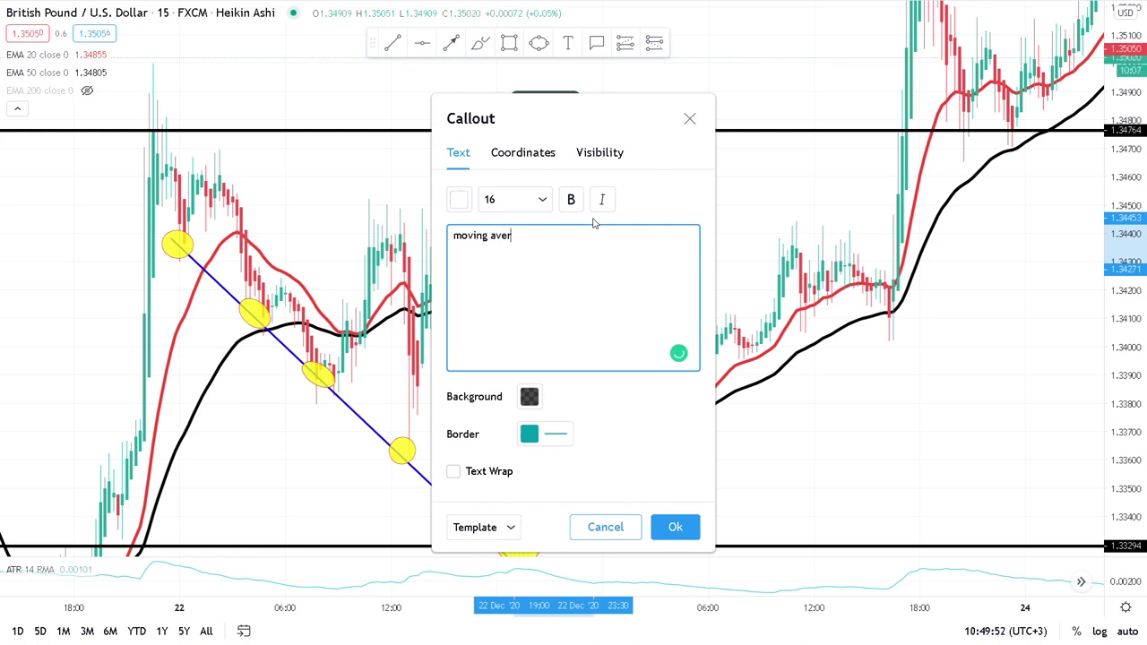
type("ag")
type("e cross over (20 ema a")
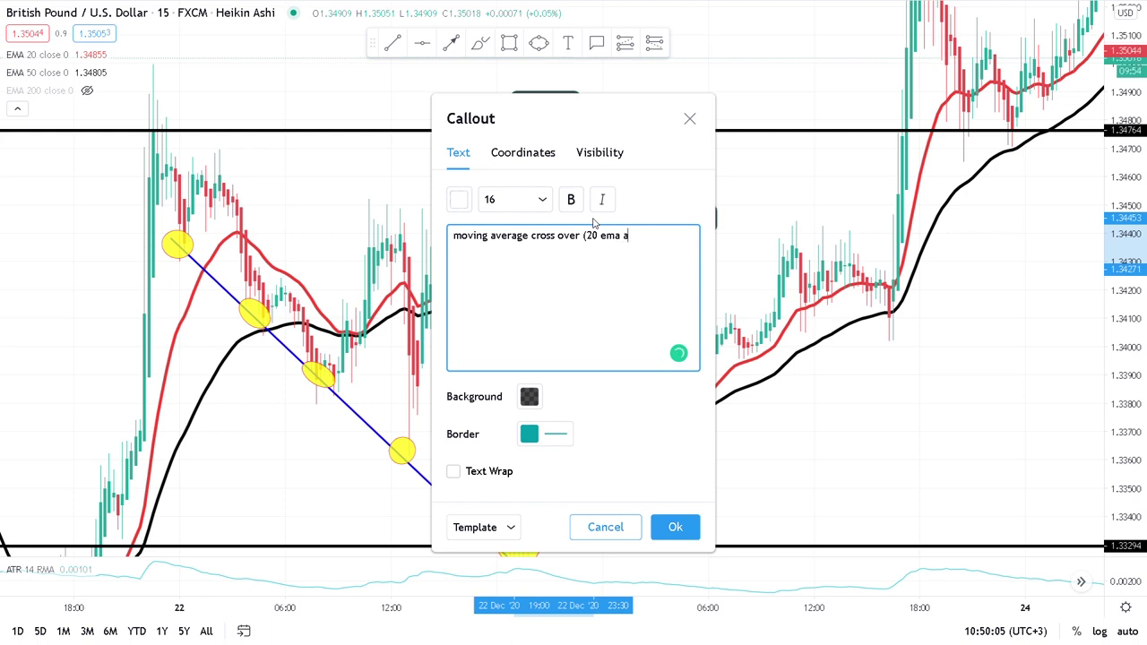
type("nd 50 ema")
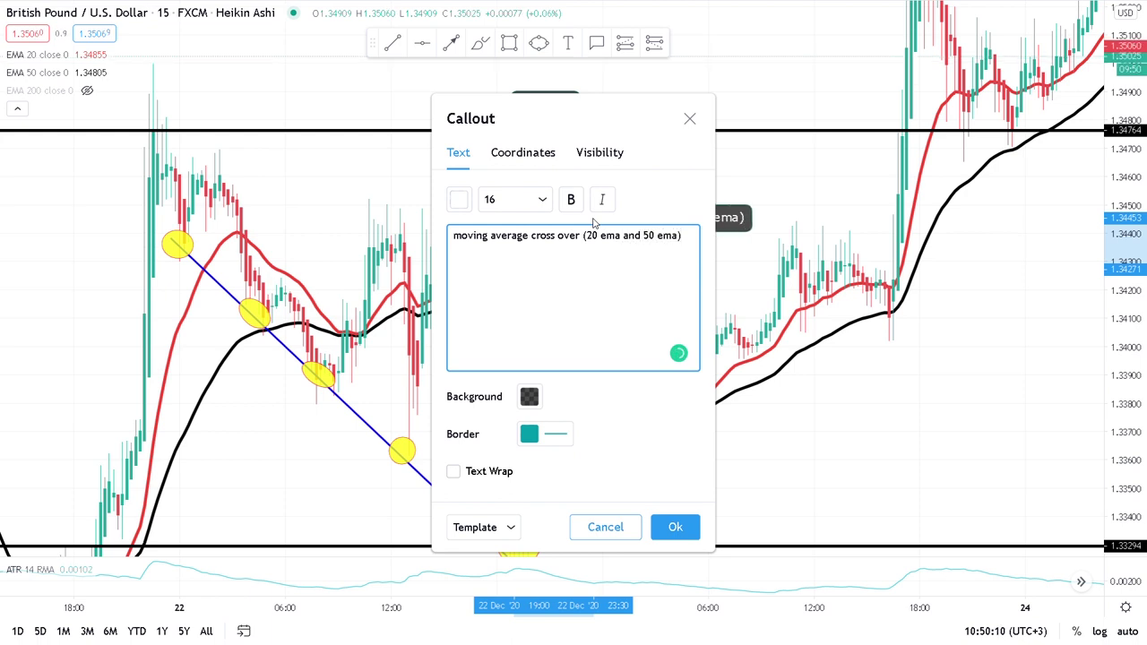
left_click(676, 533)
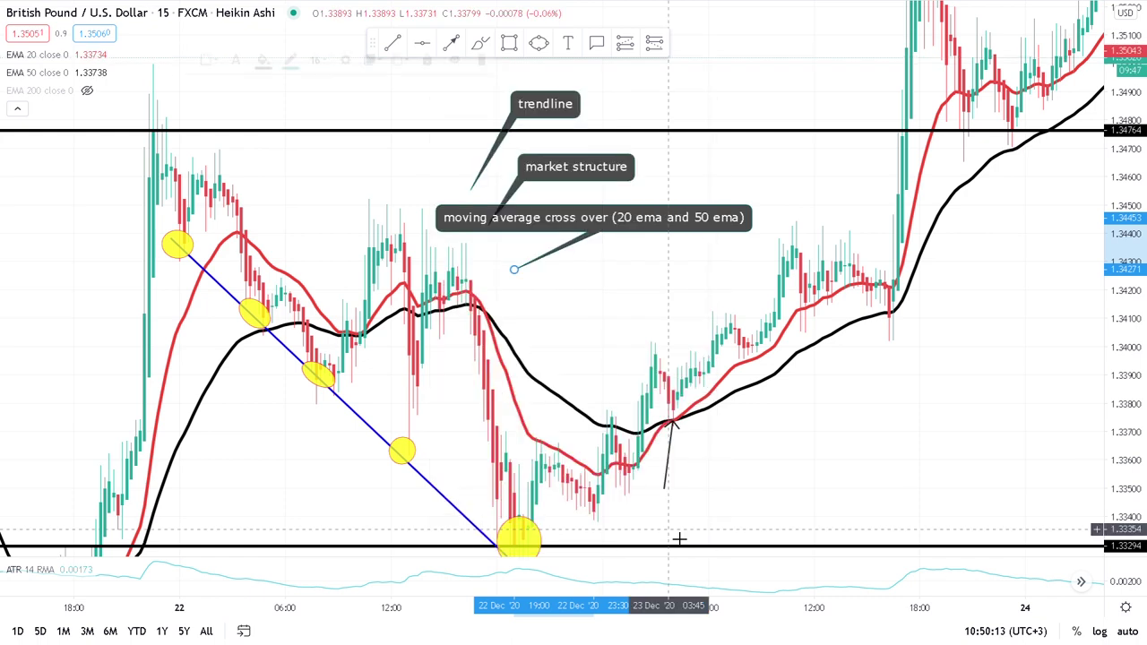
left_click_drag(573, 219, 693, 216)
Raise the labels of the three callouts clear of the candles, placing the moving average label at 1.34603
left_click(682, 308)
scroll(681, 307, "up", 1)
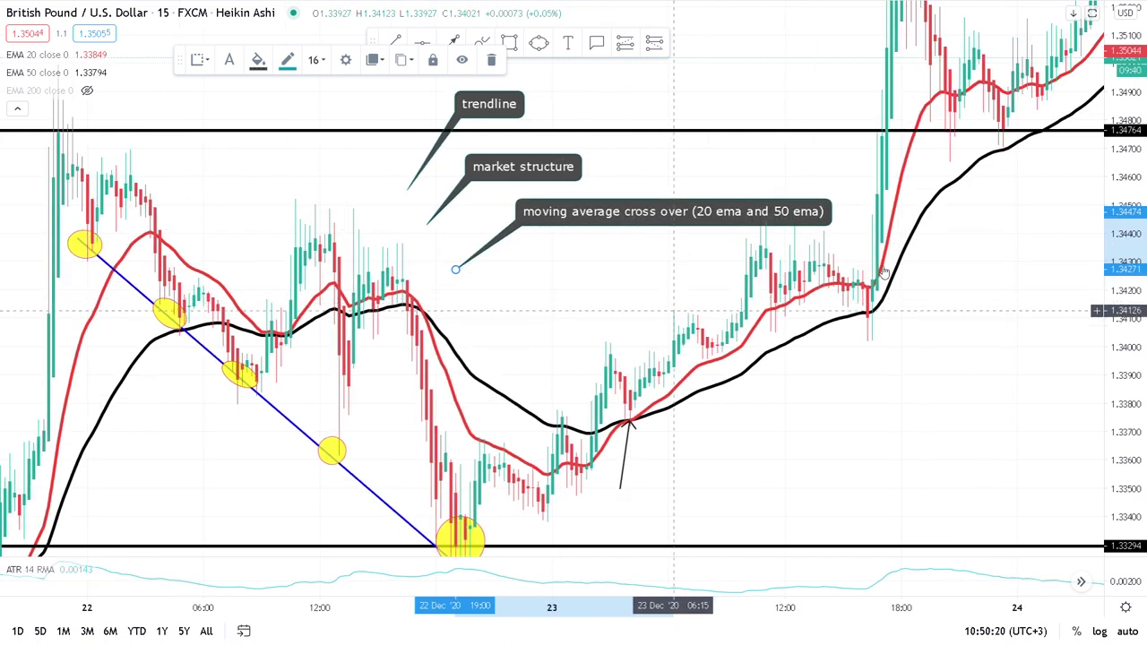
left_click_drag(959, 262, 927, 301)
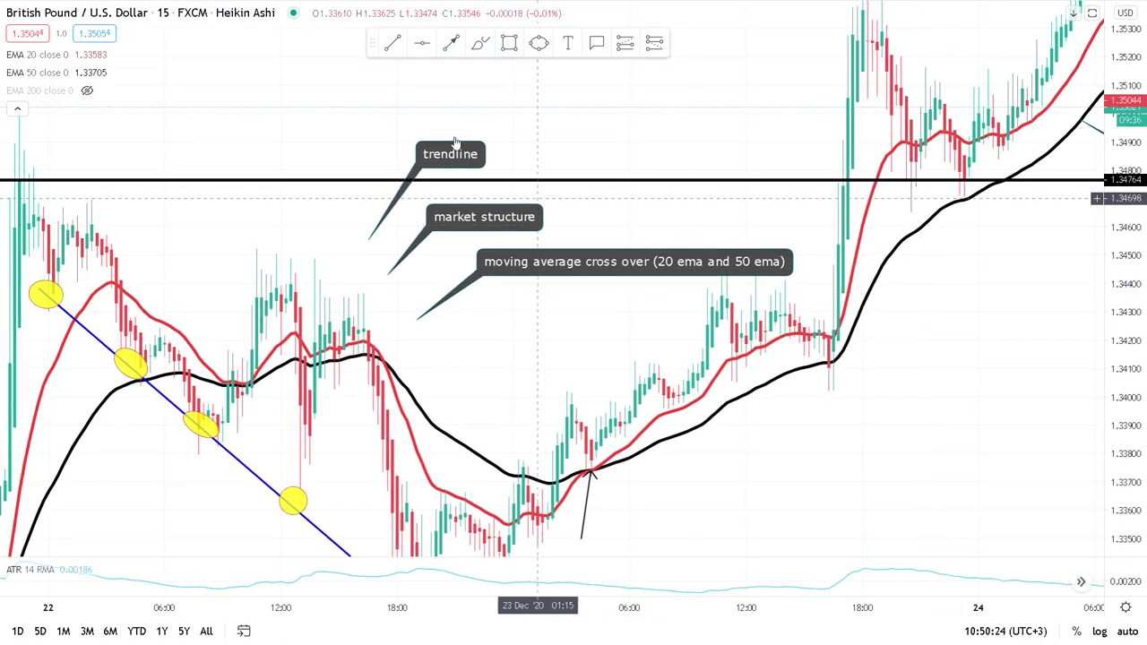
left_click_drag(458, 153, 473, 111)
left_click_drag(483, 217, 532, 150)
left_click_drag(574, 279, 579, 244)
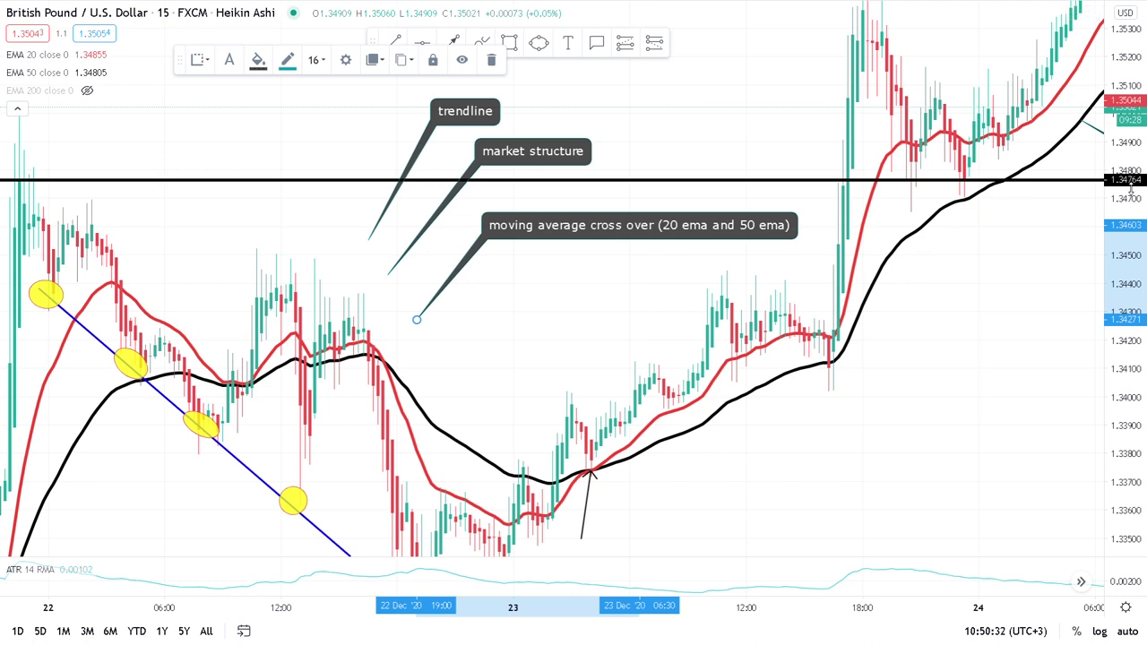
Draw an arrow from 1.33261 at the 22 December low up to the 20 EMA at 1.33657, 22 Dec 20:45
left_click_drag(1133, 218, 1133, 257)
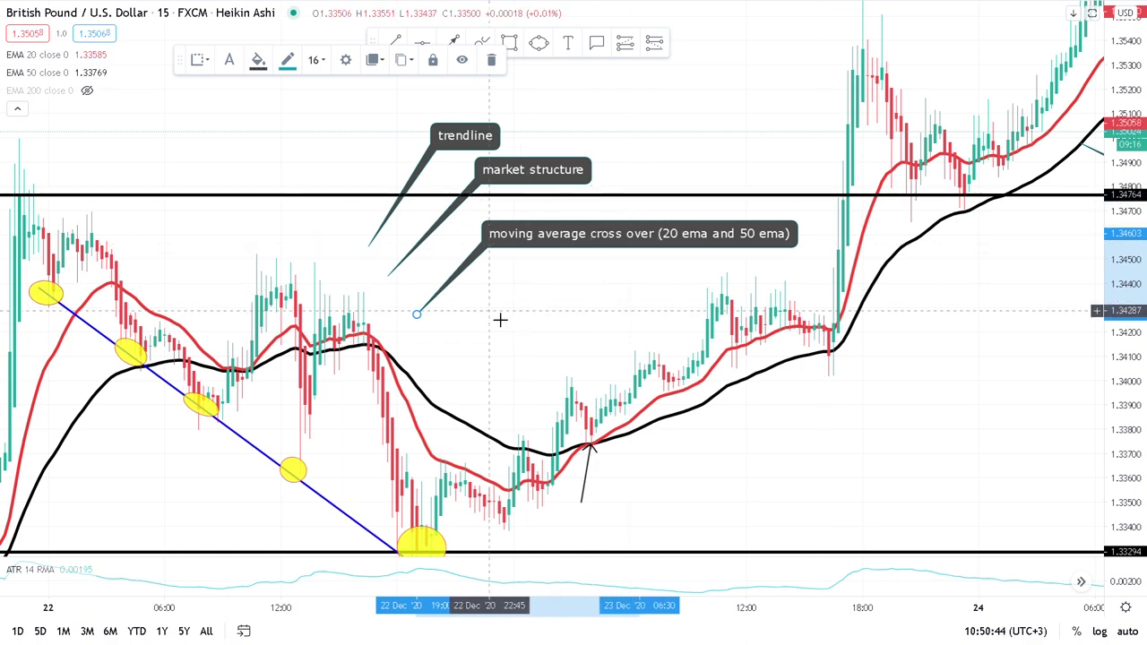
left_click_drag(523, 310, 571, 249)
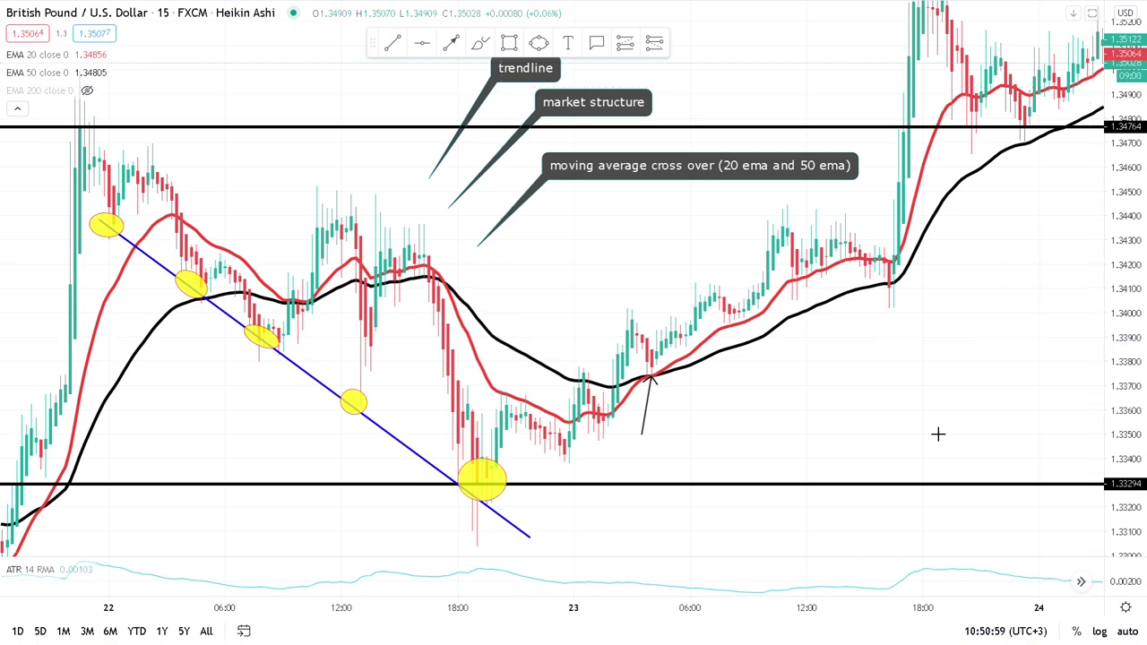
left_click_drag(945, 387, 922, 357)
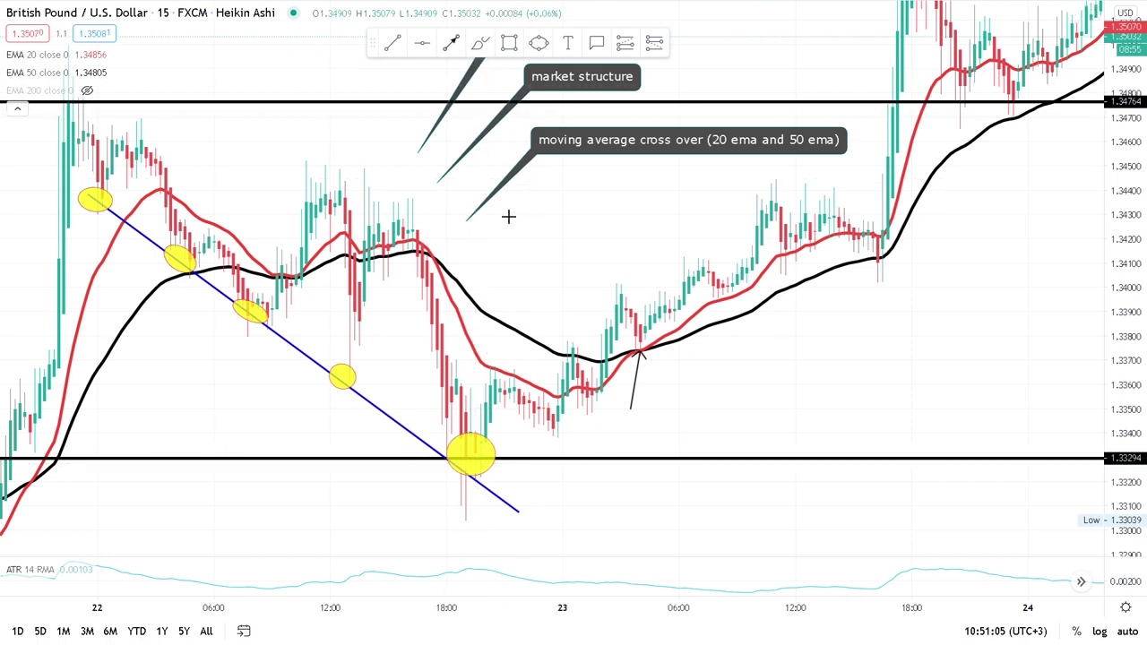
left_click(497, 455)
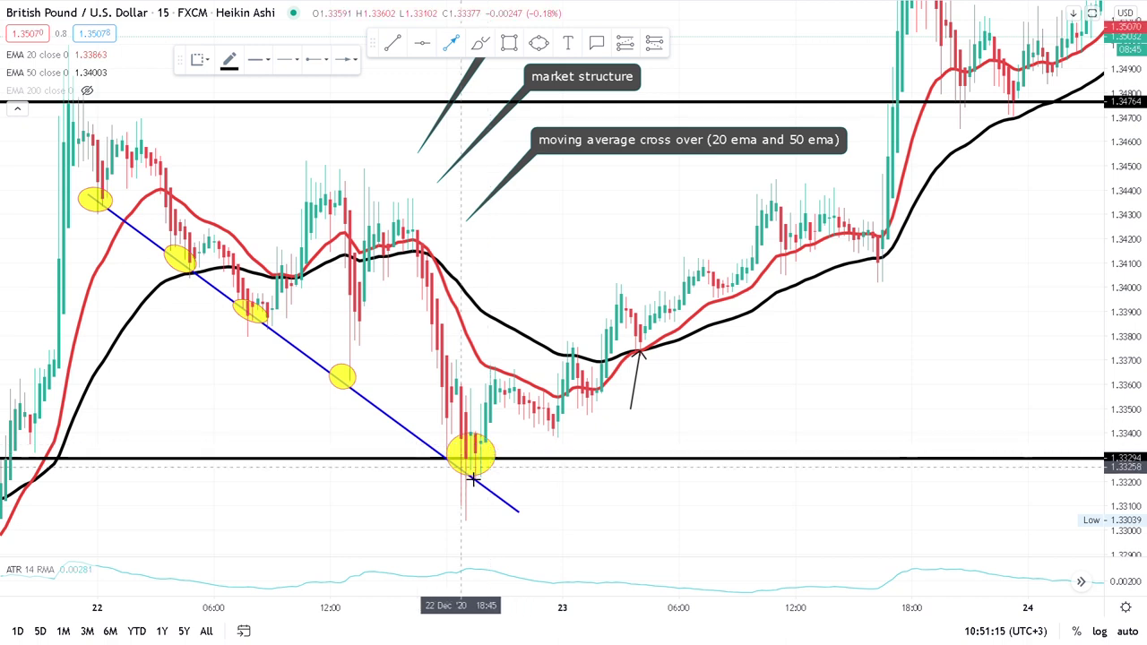
left_click(475, 465)
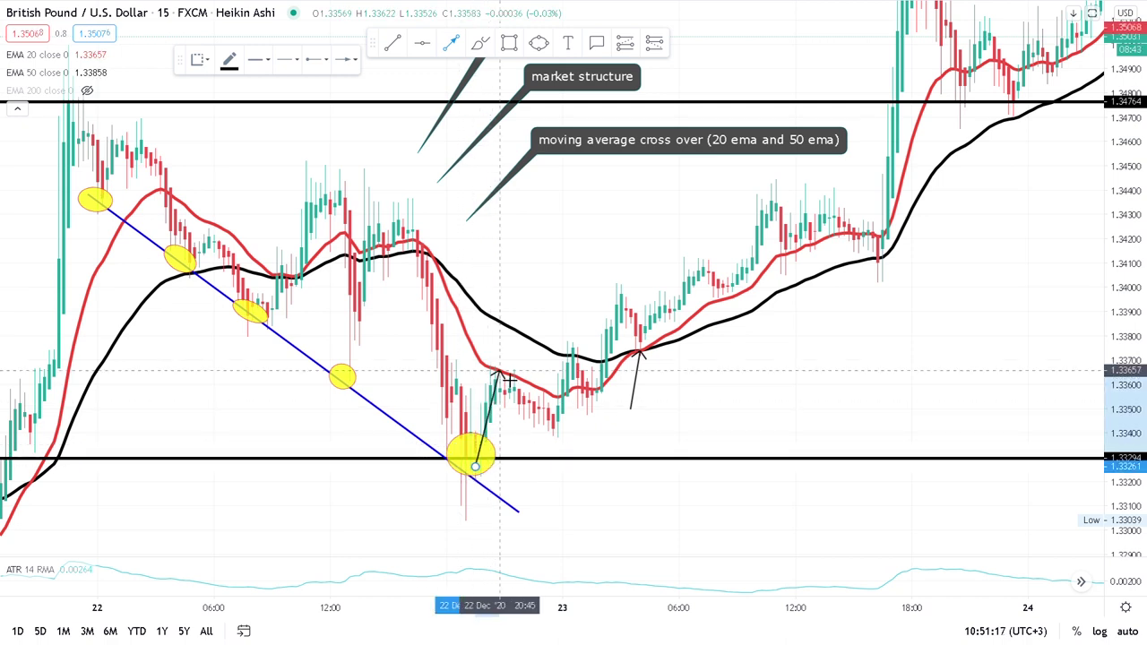
left_click(499, 370)
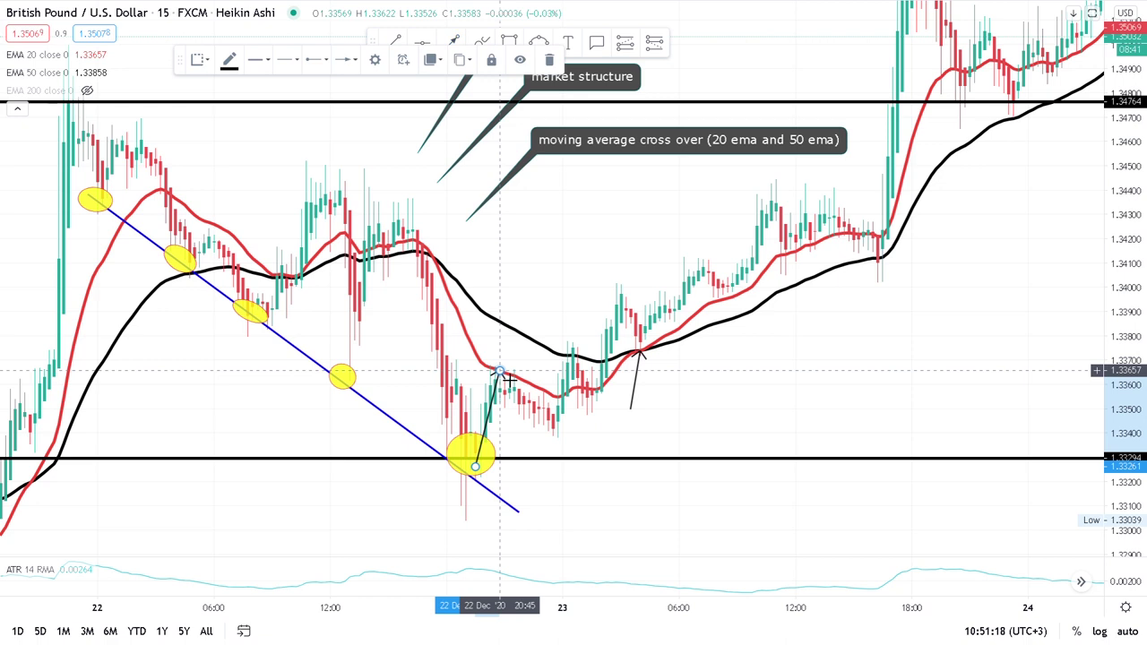
Draw a falling arrow from 1.33621 at the first rising arrow's tip to the pullback low at 1.33378, 22 Dec 23:45
left_click(455, 42)
left_click(499, 370)
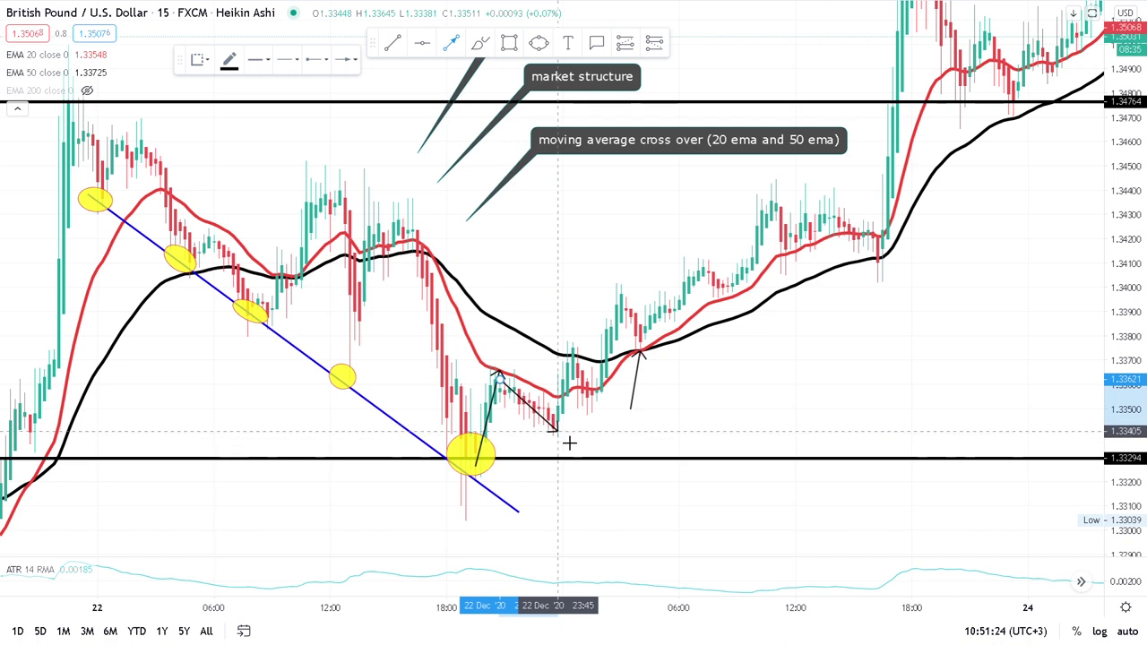
left_click(556, 437)
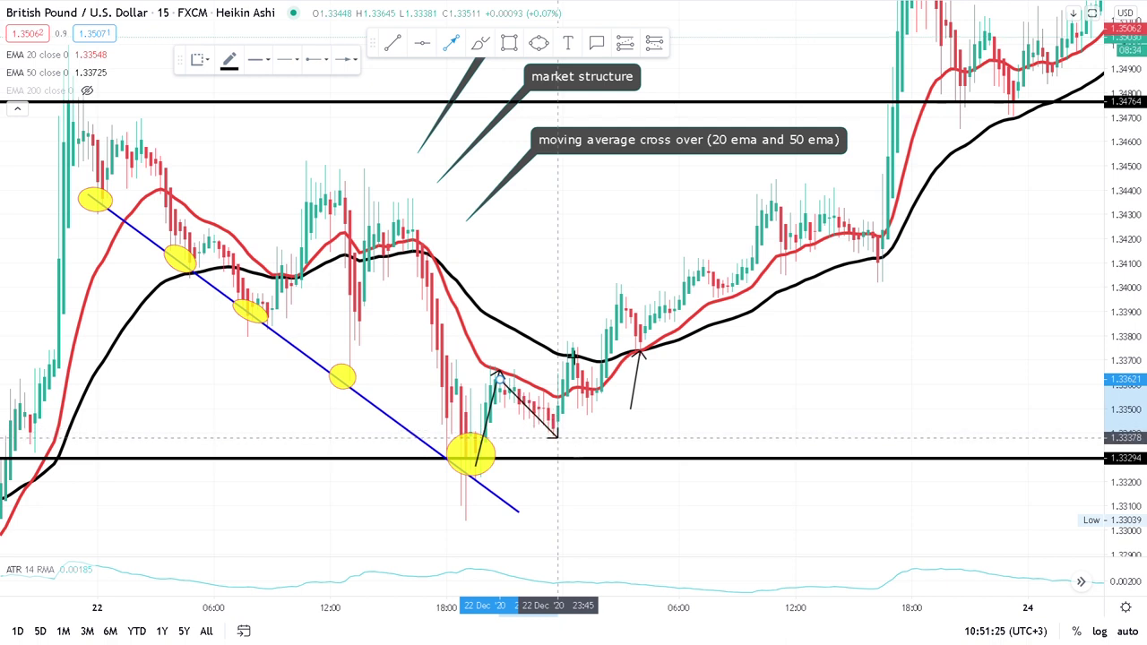
Try to highlight the pullback low around 1.33412 at the falling arrow's tip with a yellow ellipse
left_click(538, 42)
left_click(557, 421)
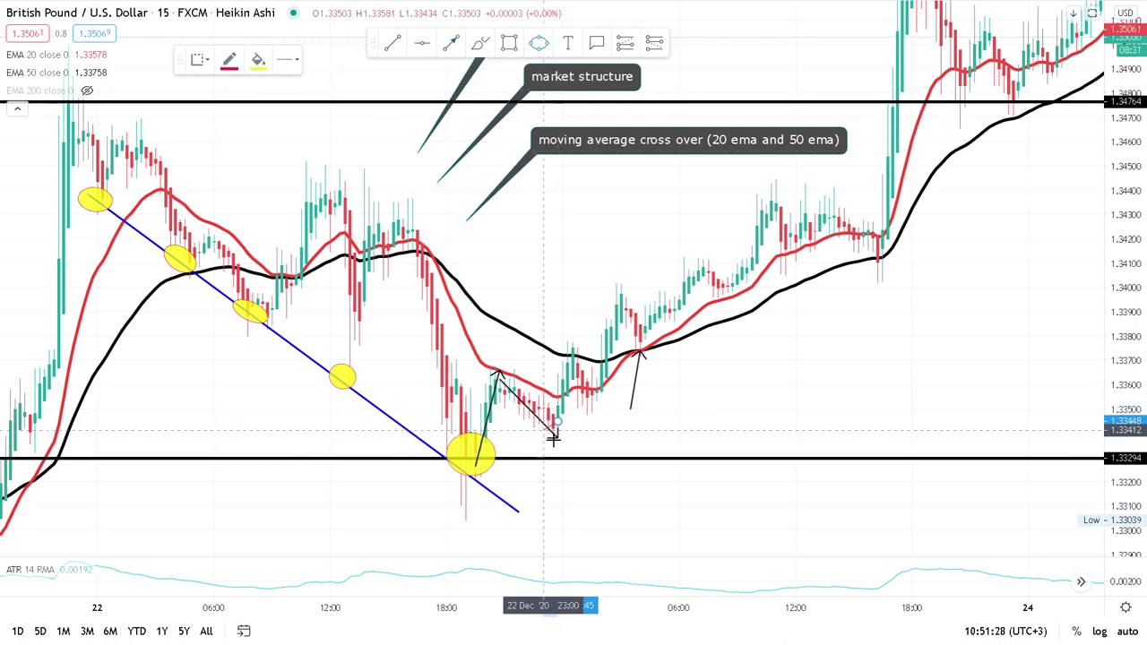
left_click(543, 430)
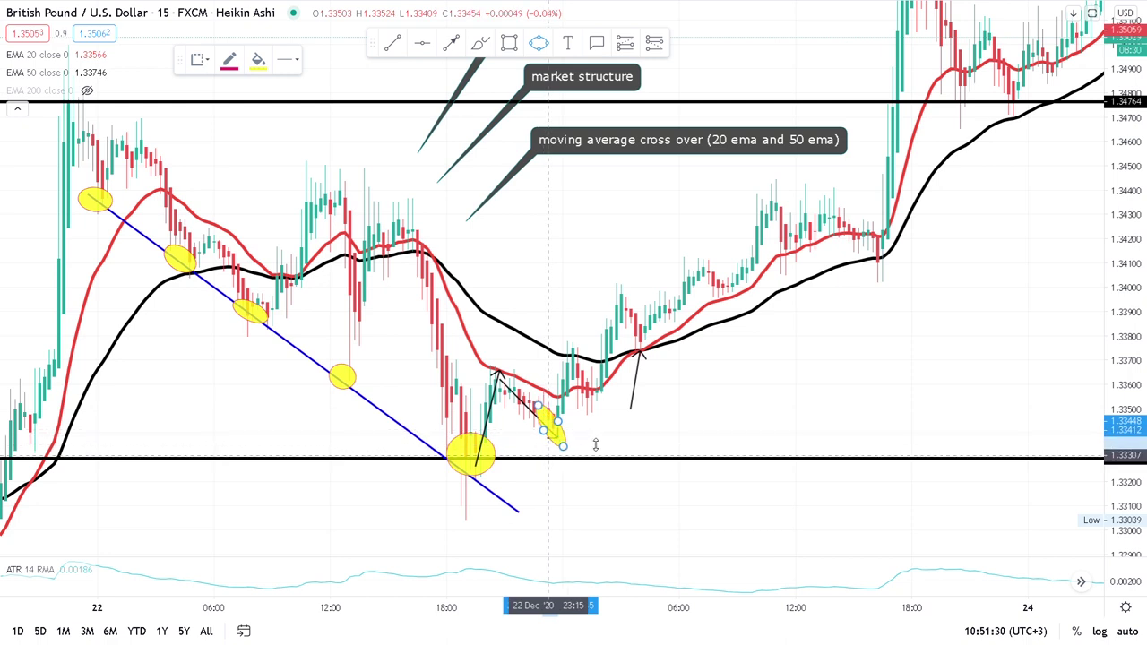
left_click(560, 445)
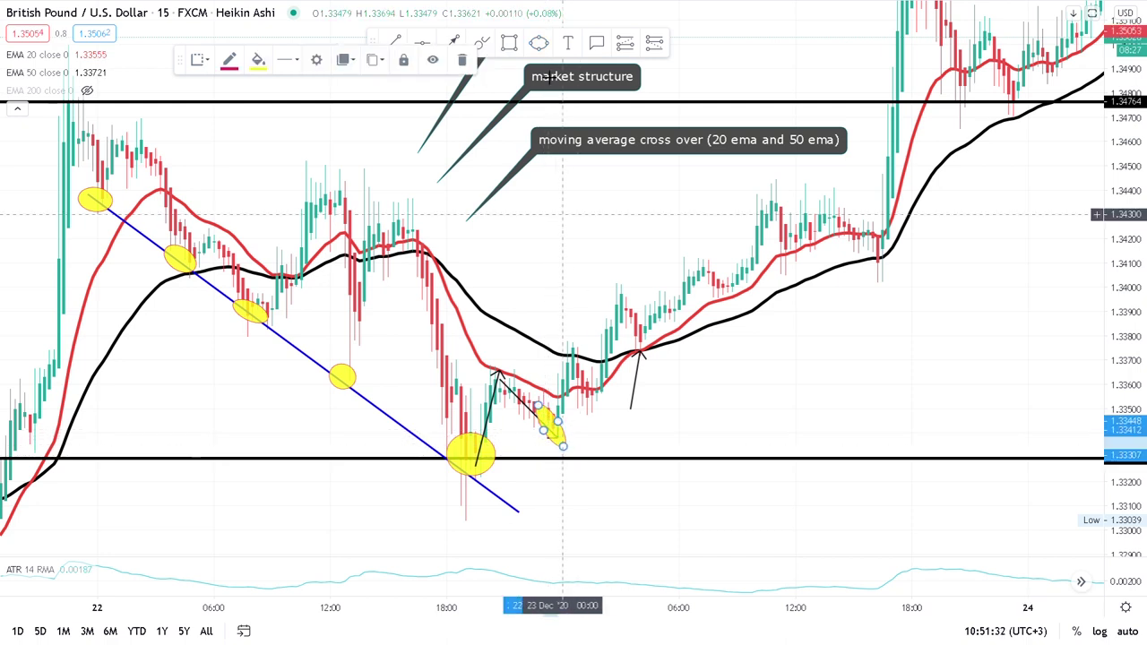
left_click(491, 60)
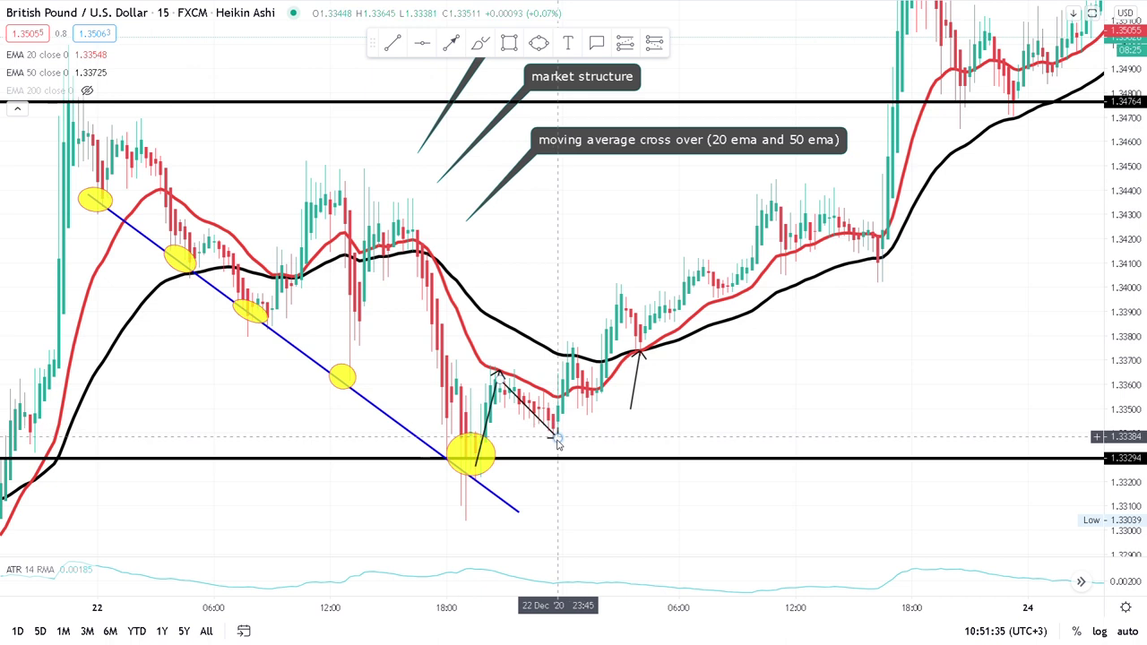
Extend the falling arrow's tip down to 1.32987, 23 Dec 00:30, and lengthen the blue trend line down to about 1.3290
left_click_drag(556, 438, 594, 572)
left_click(517, 515)
left_click_drag(518, 512, 572, 470)
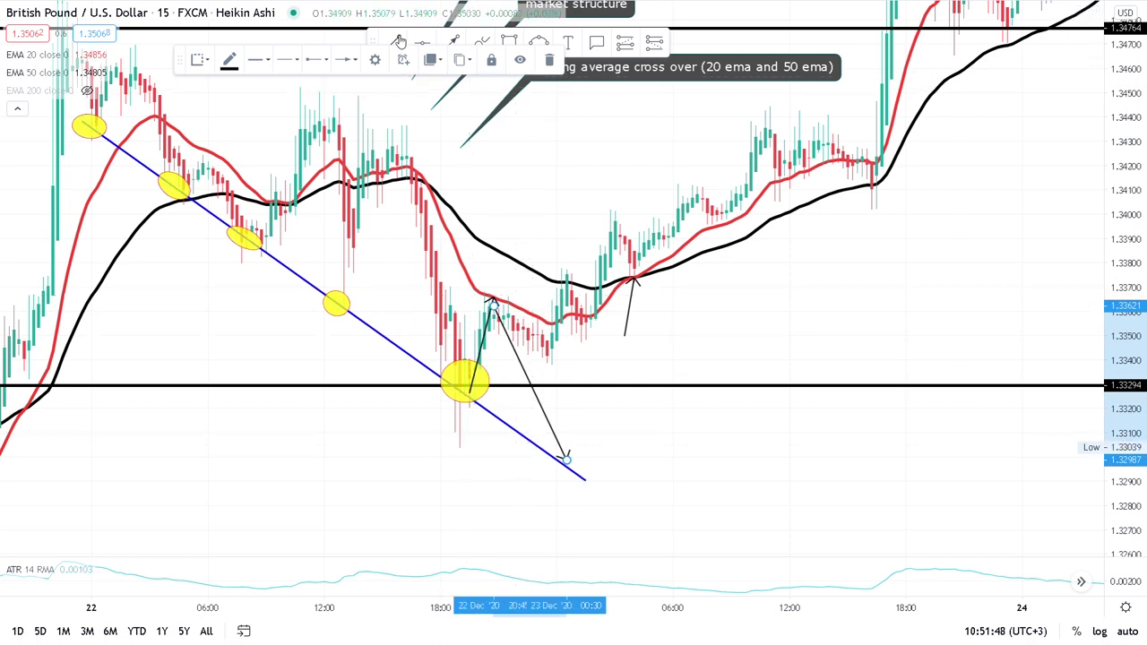
Draw a short, nearly horizontal blue line under the pullback low at about 1.33408, from 22 Dec 21:30 to 23 Dec 01:00
left_click(515, 365)
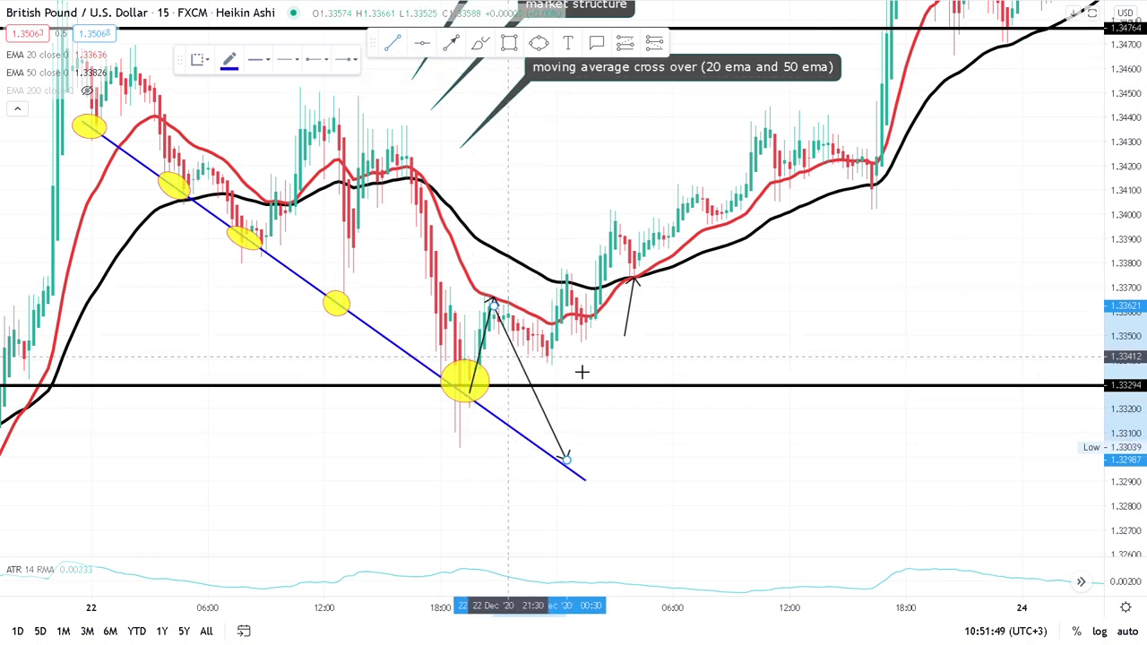
left_click(584, 367)
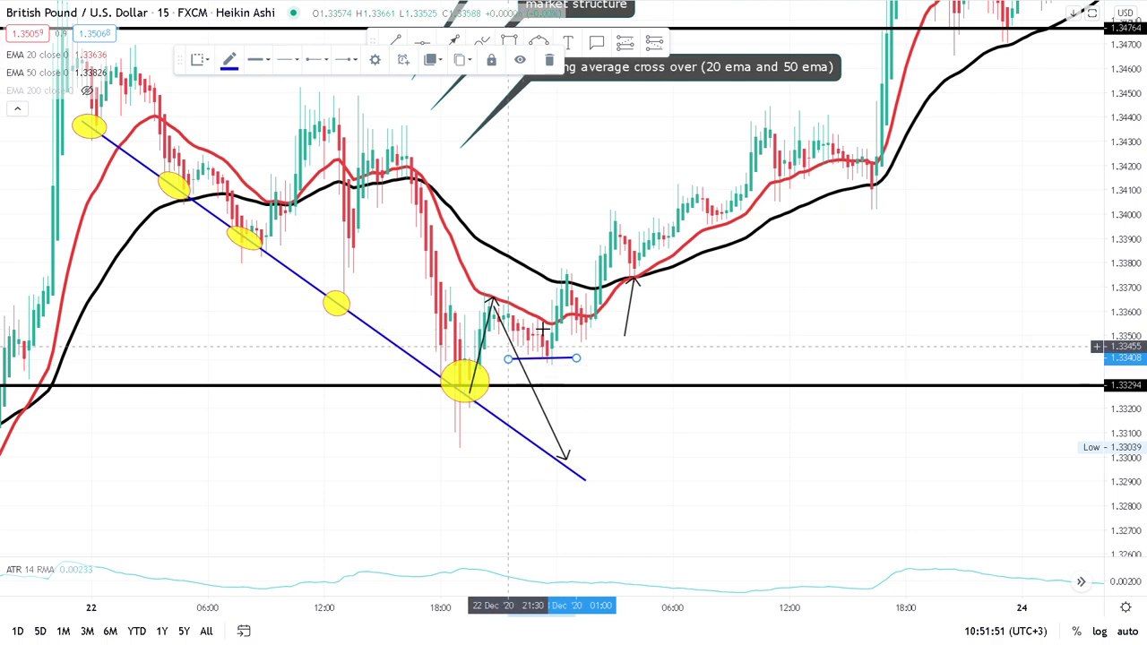
left_click_drag(777, 308, 788, 358)
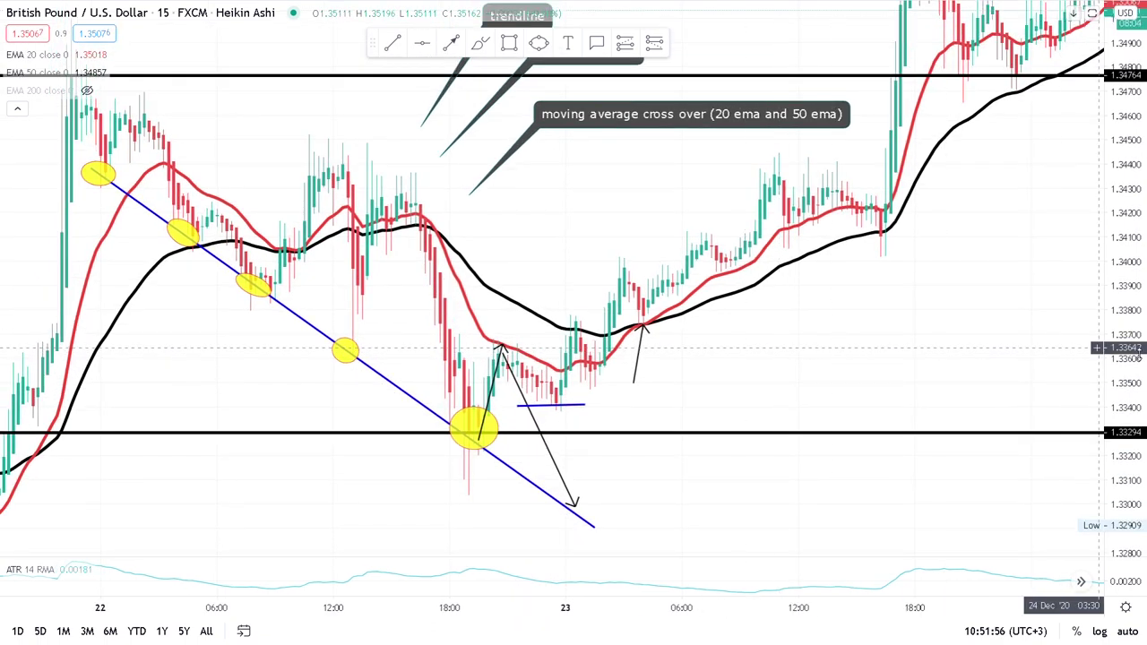
Draw a narrow red rectangle from 1.33649 to 1.33363 around the reversal candles at the pullback low, near 22 Dec 23:45
left_click_drag(1133, 360, 1133, 349)
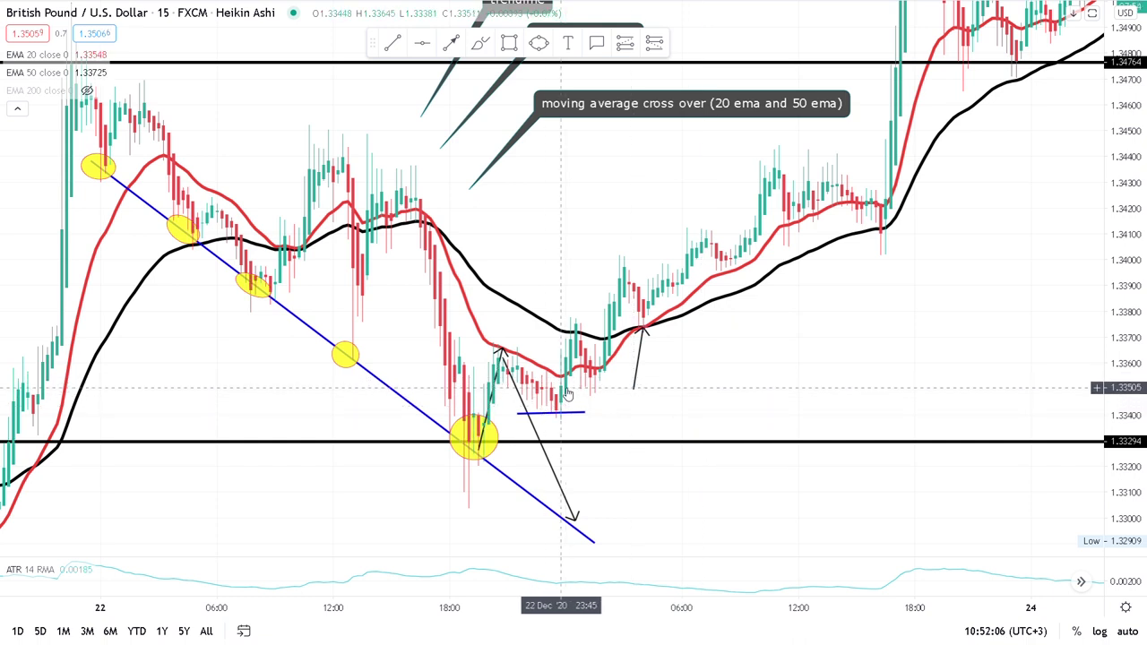
scroll(452, 401, "up", 2)
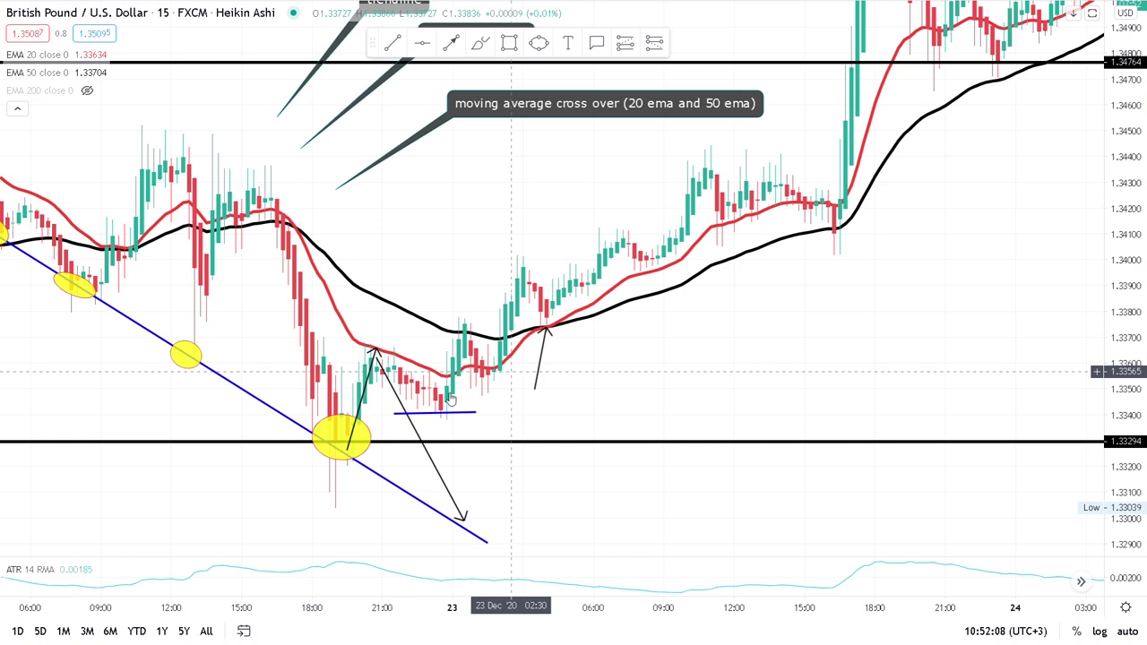
left_click_drag(682, 365, 716, 357)
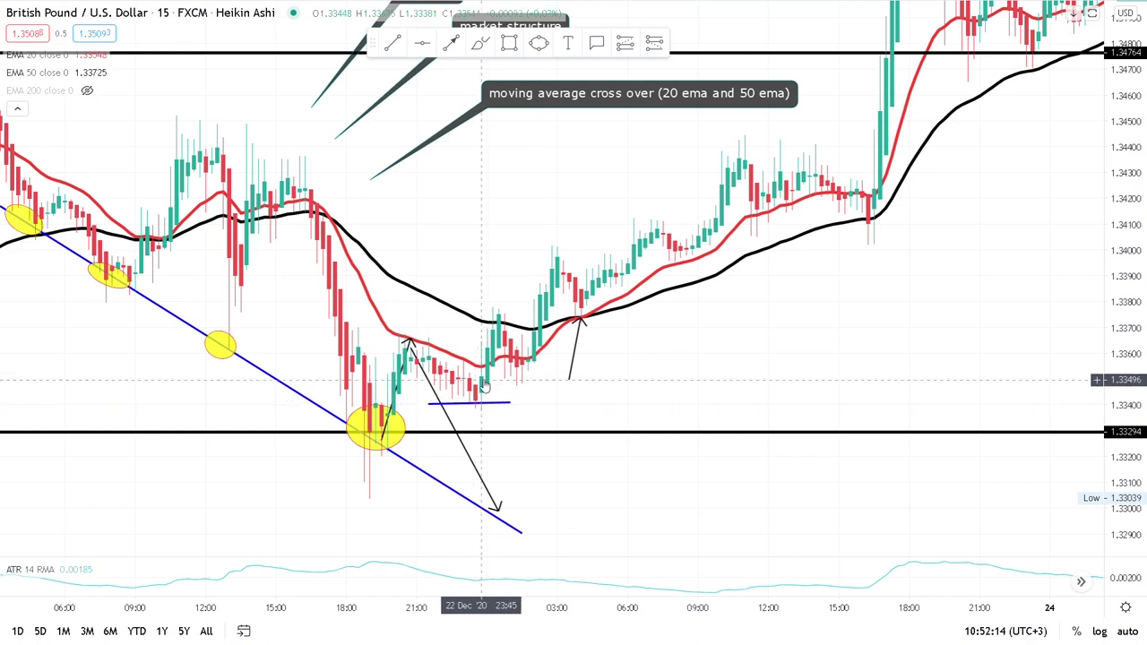
left_click(509, 43)
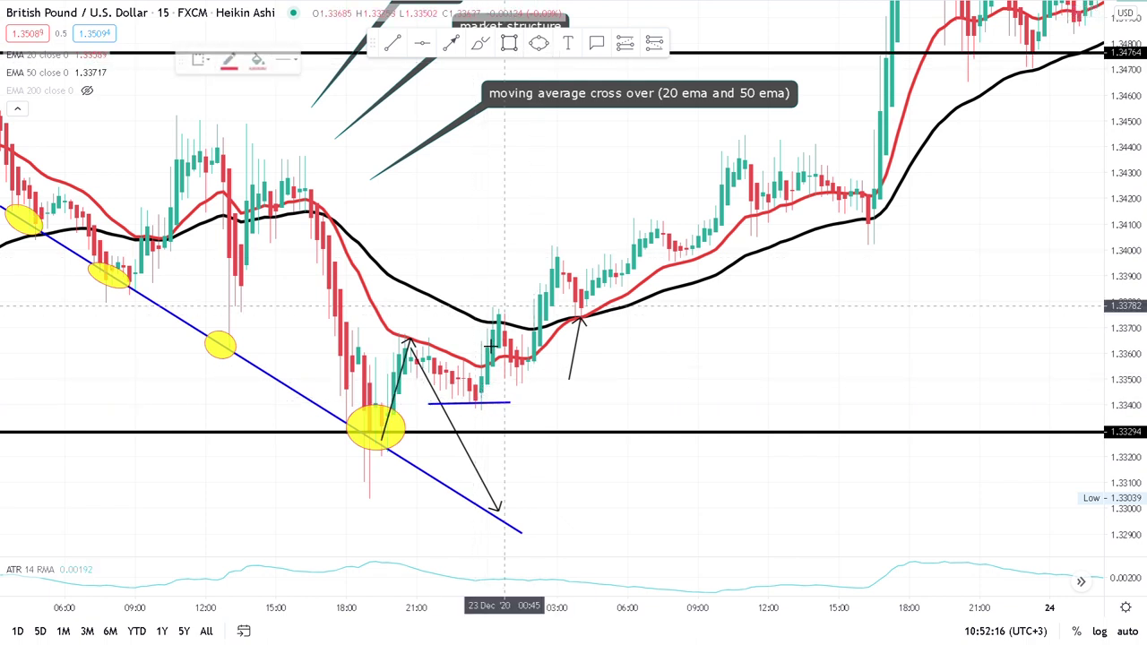
left_click(475, 340)
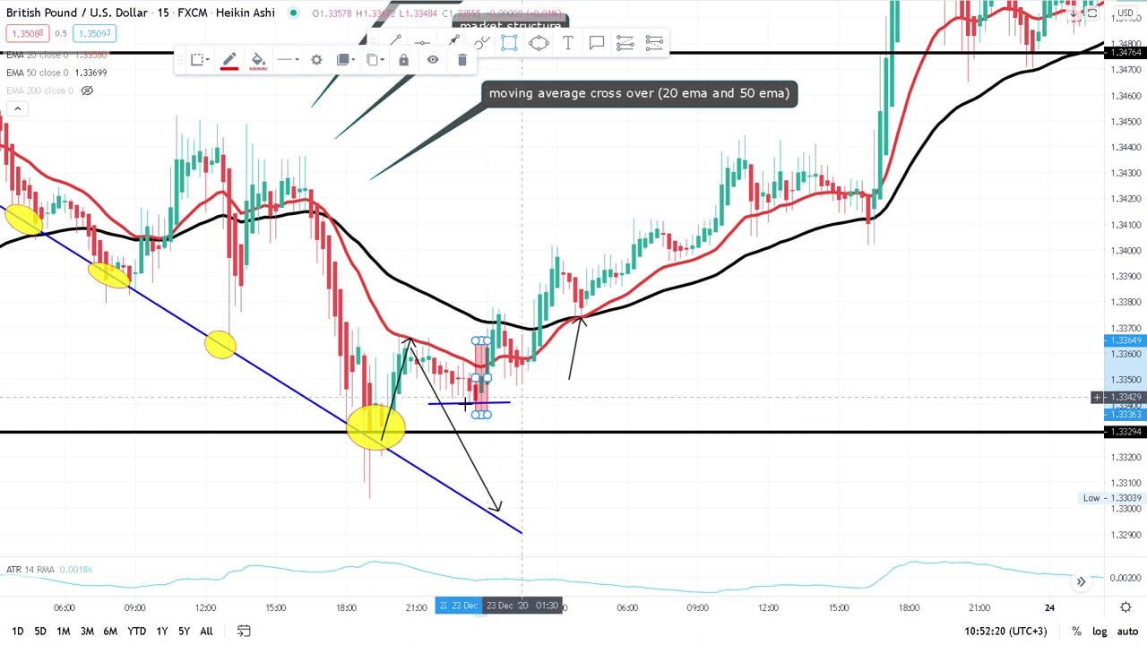
left_click(463, 397)
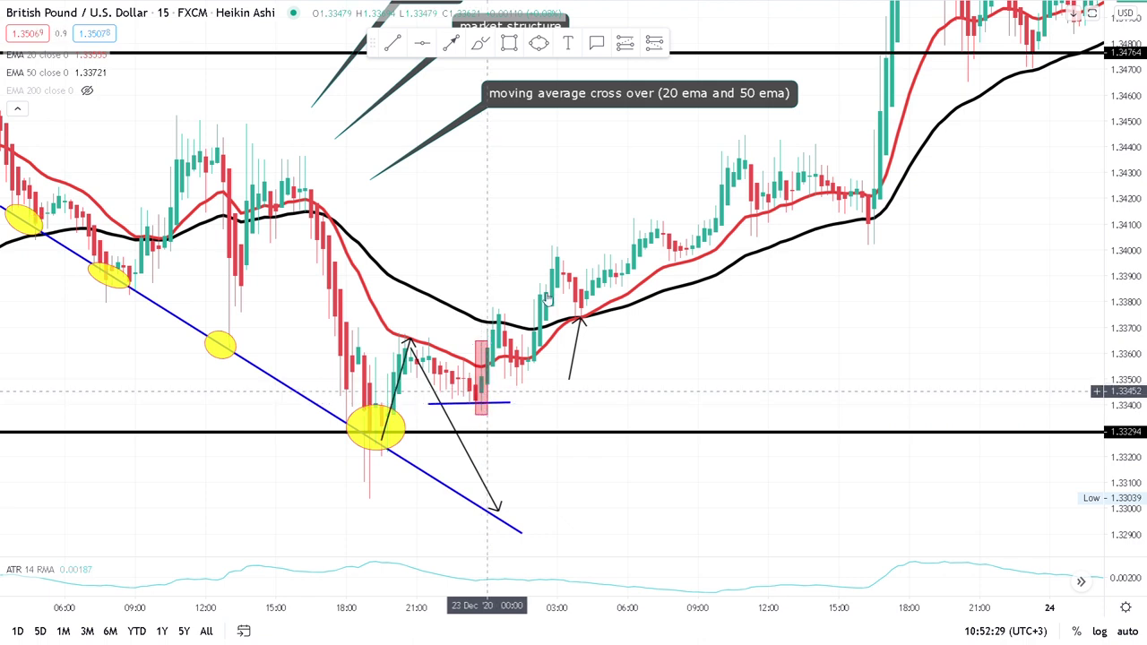
Draw arrows up from 1.33426, 22 Dec 23:45, to 1.33770, 23 Dec 00:30, and down from 1.33756 to 1.33531, 01:30
left_click_drag(547, 177, 562, 281)
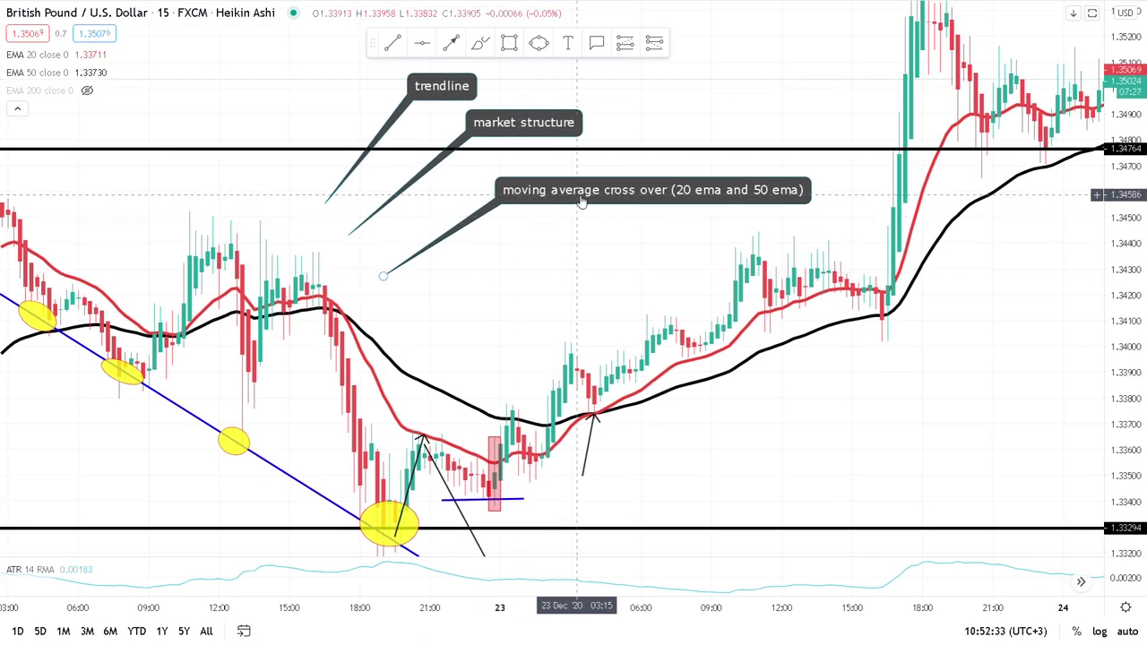
left_click(498, 476)
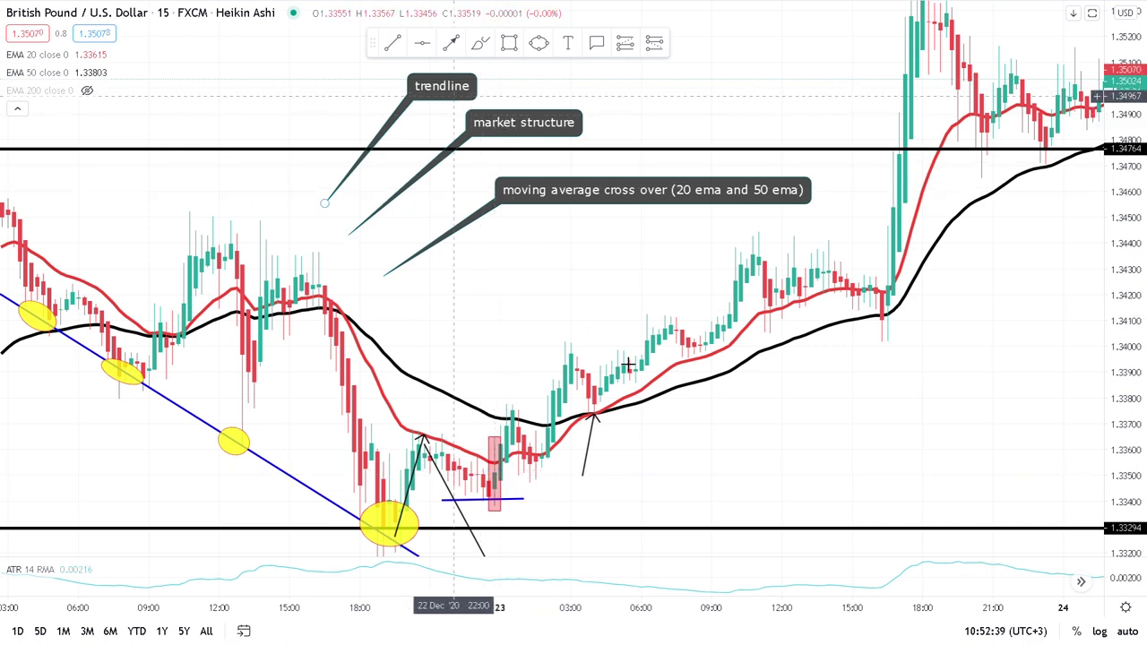
left_click_drag(737, 431, 734, 373)
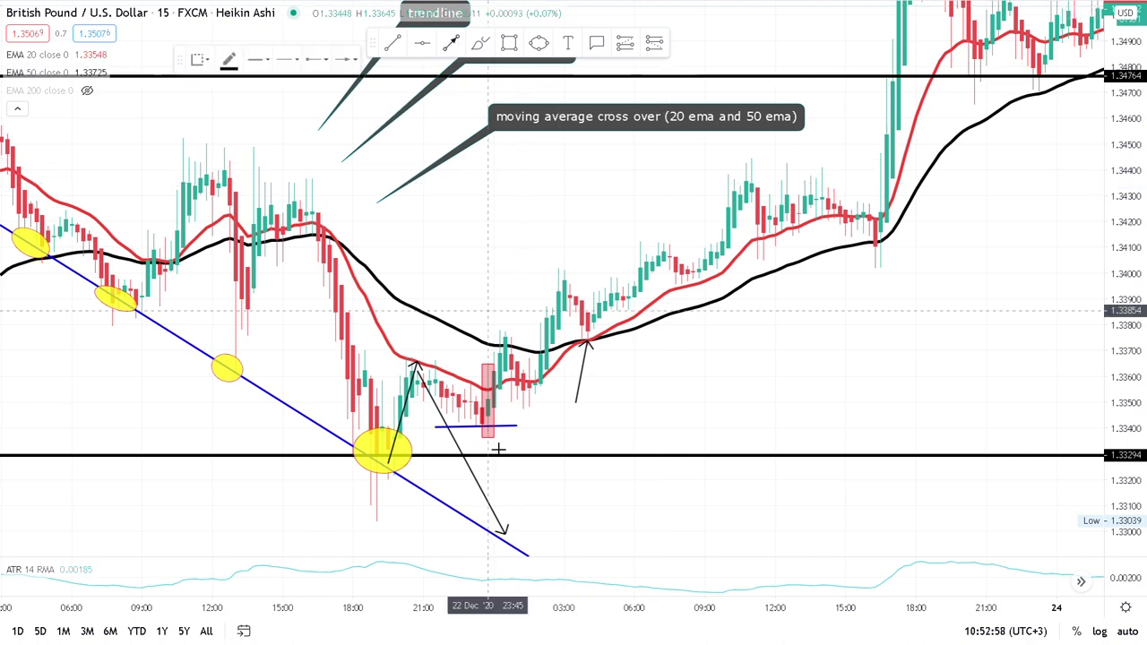
left_click(487, 421)
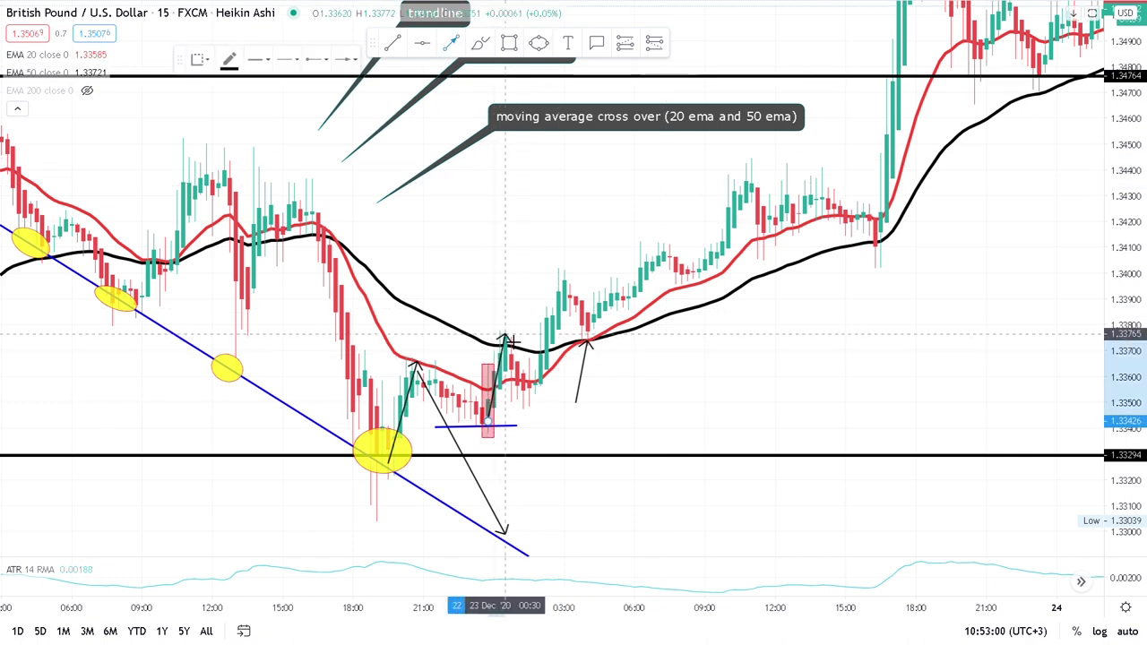
left_click(508, 339)
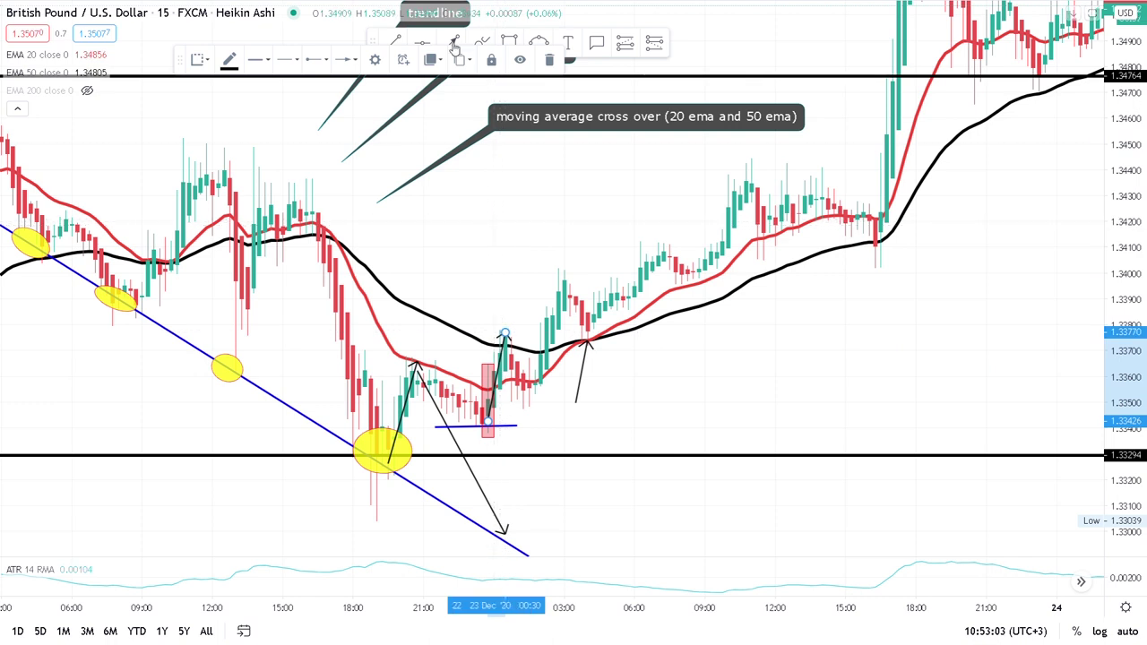
left_click(506, 336)
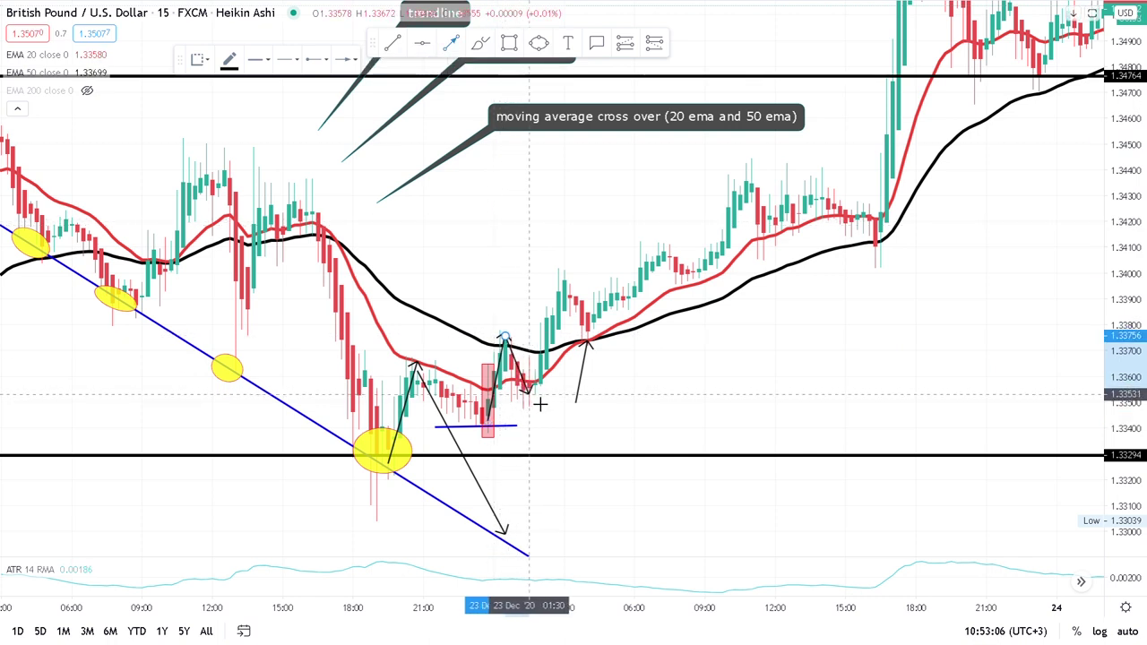
left_click(540, 404)
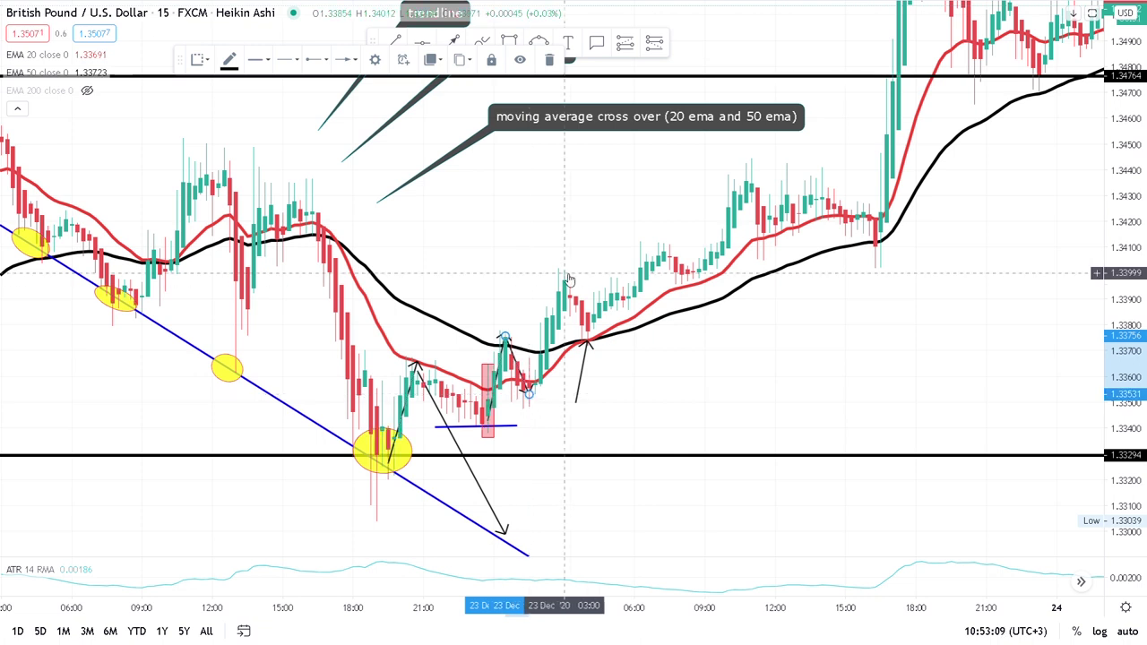
Draw arrows up from 1.33539, 23 Dec 01:45, to 1.33993, 03:00, and down from 1.33958 to the EMA crossover at 04:00
left_click(453, 41)
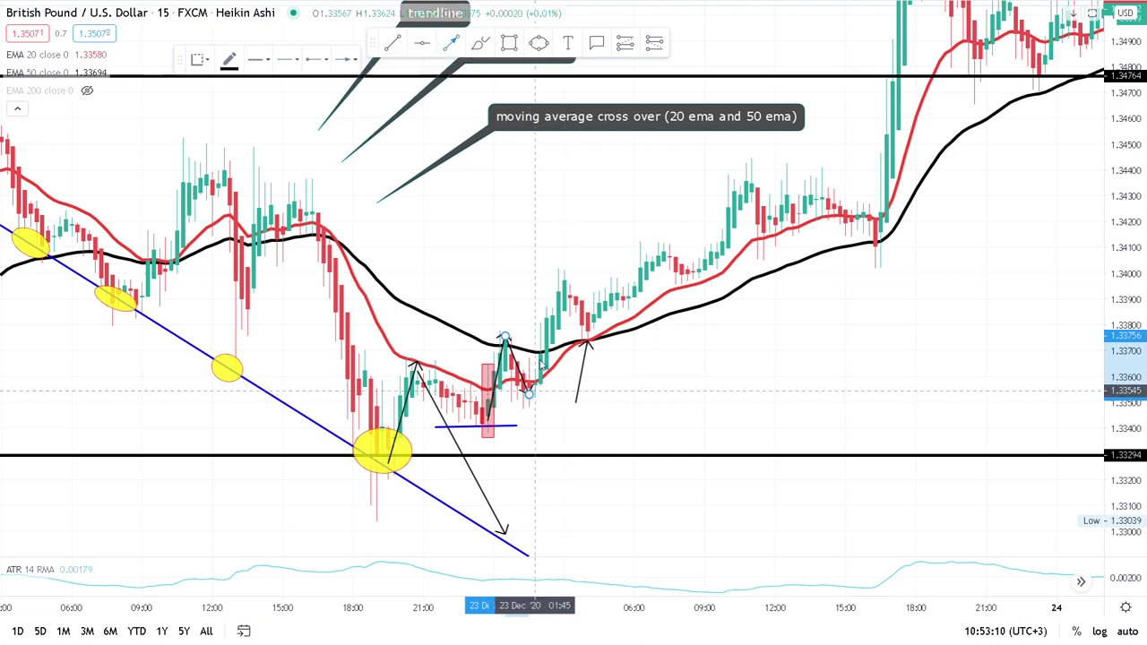
left_click(535, 390)
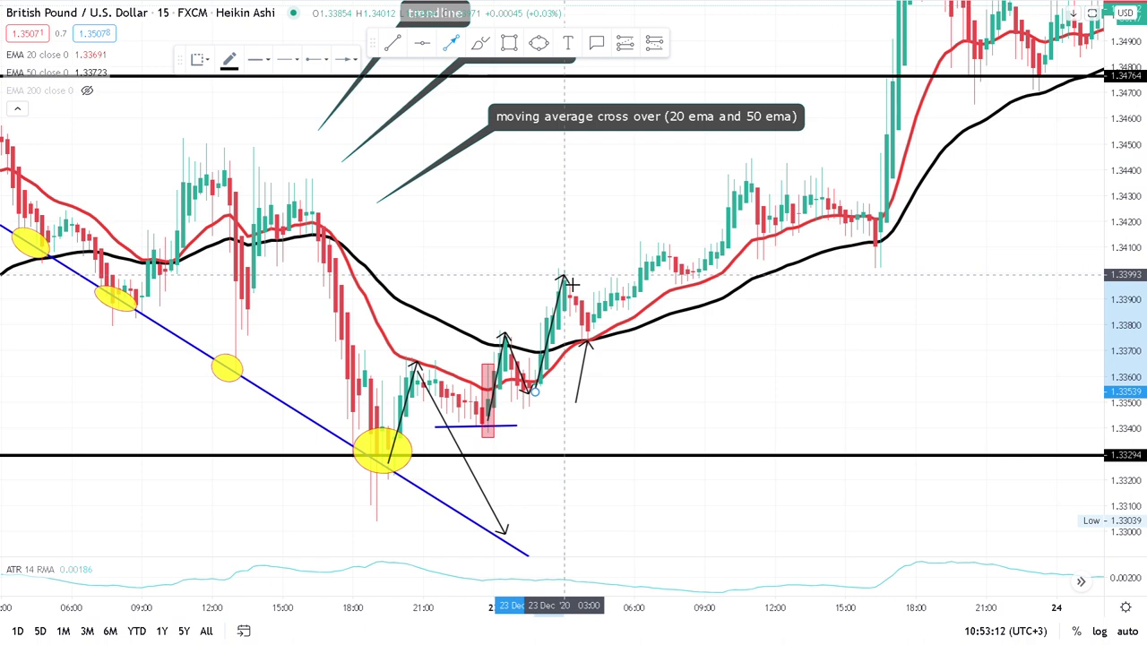
left_click(563, 276)
left_click(453, 41)
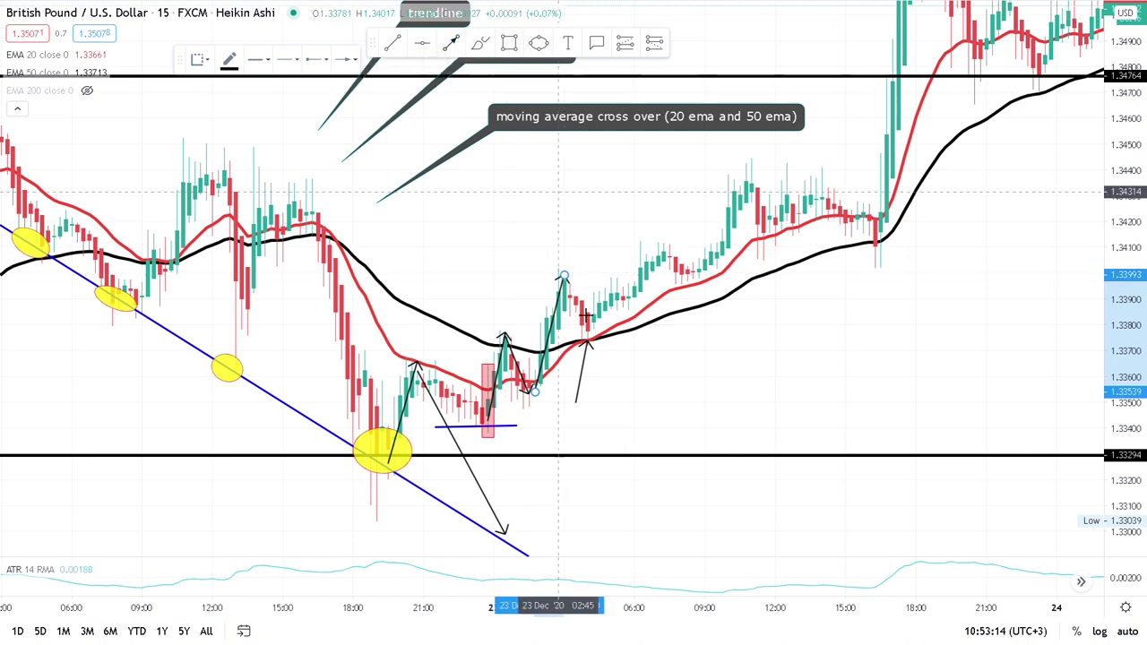
left_click(563, 277)
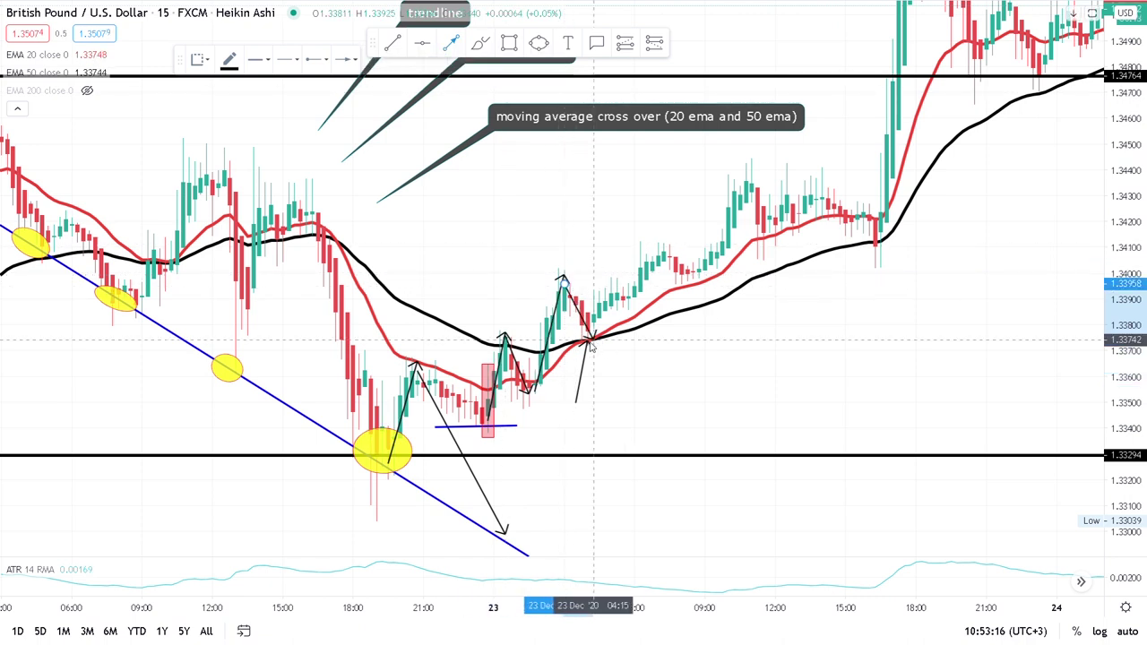
left_click(587, 343)
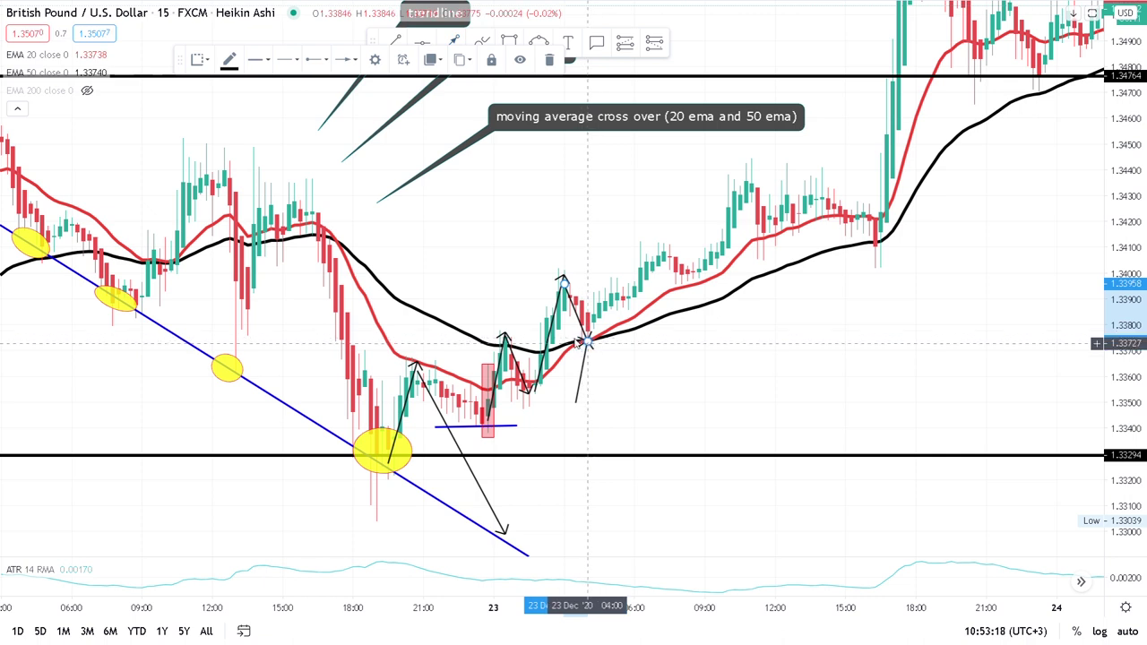
left_click(635, 370)
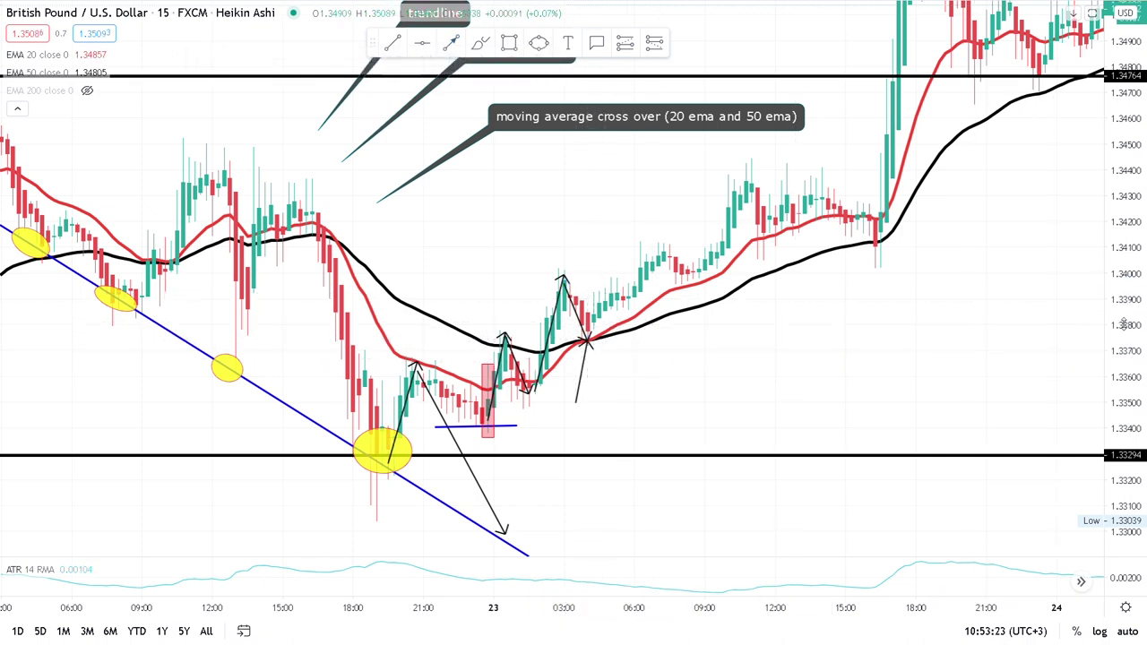
Delete the two arrows meeting at the 23 December 04:00 EMA crossover and the rising arrow ending at the 03:00 high
left_click_drag(1123, 320, 1118, 298)
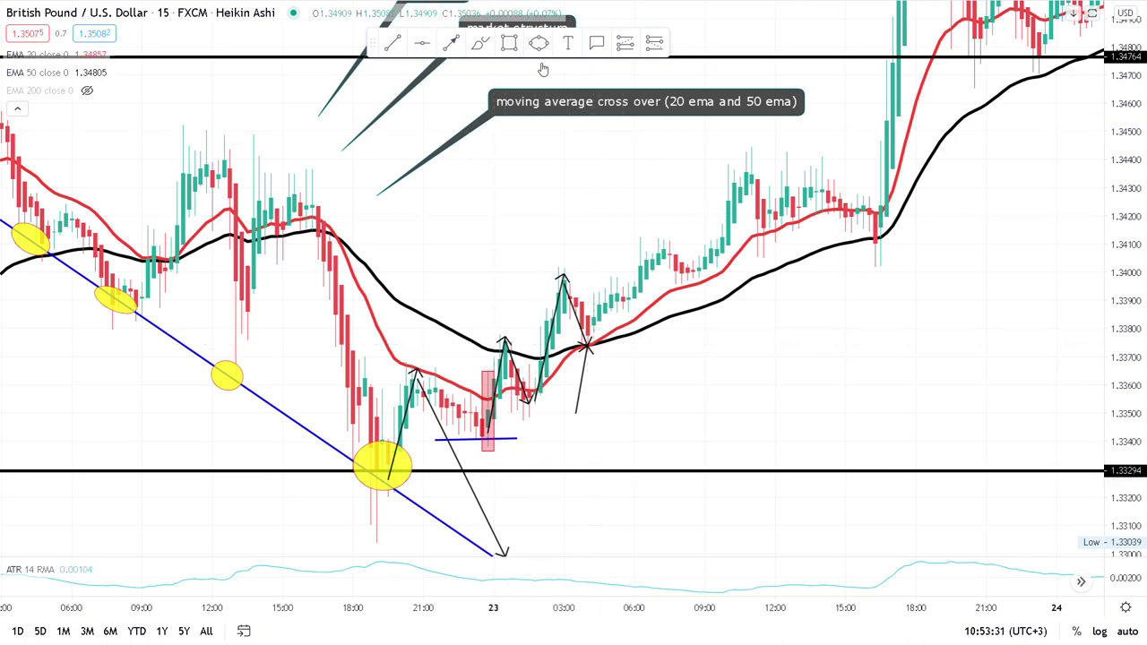
left_click(588, 341)
key("Delete")
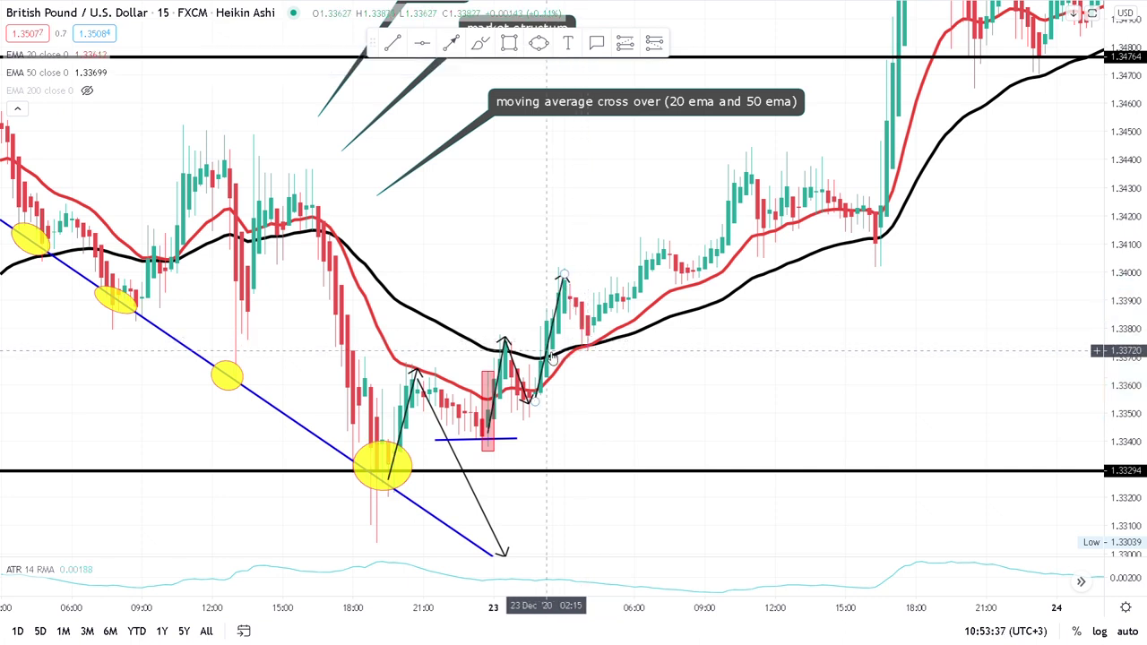
left_click(546, 353)
key("Delete")
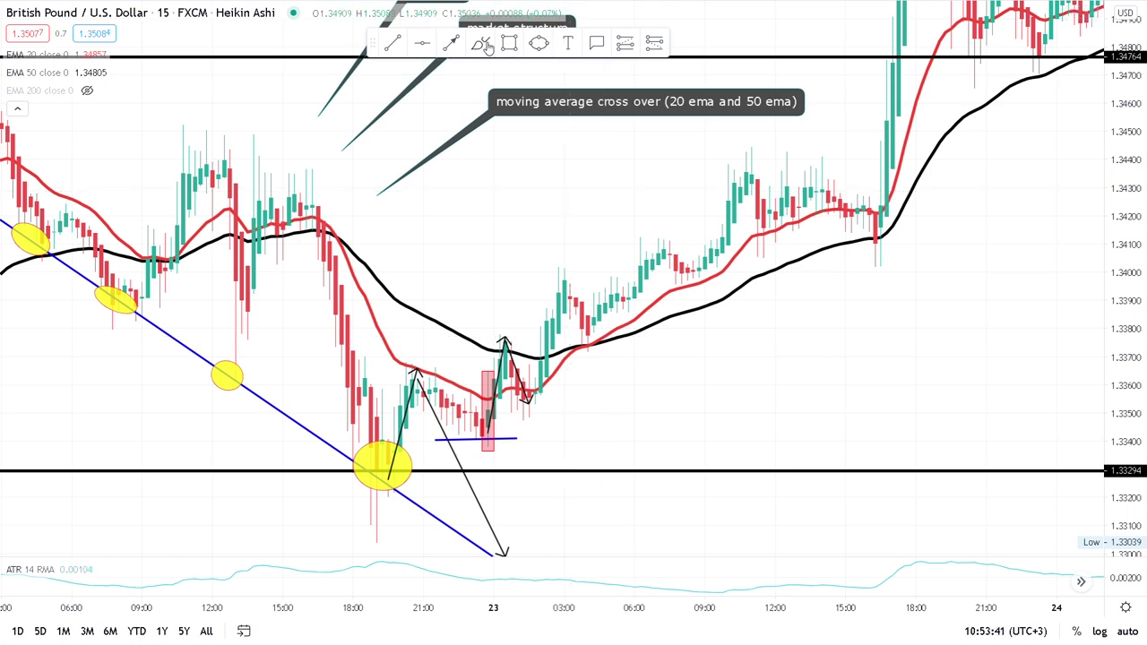
Circle the EMA retest near 1.33700 with the brush and place a long position at 1.33810, 23 Dec 04:30, with its stop at 1.33696
mouse_move(594, 366)
left_mouse_down()
mouse_move(614, 353)
mouse_move(605, 348)
left_mouse_up()
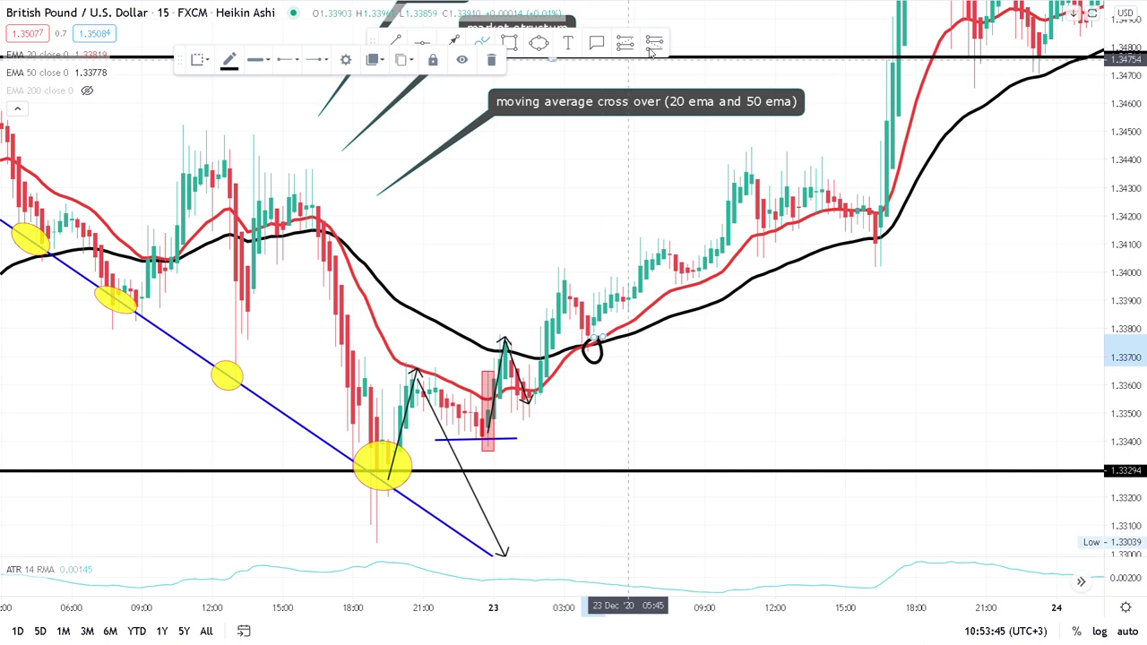
left_click(630, 335)
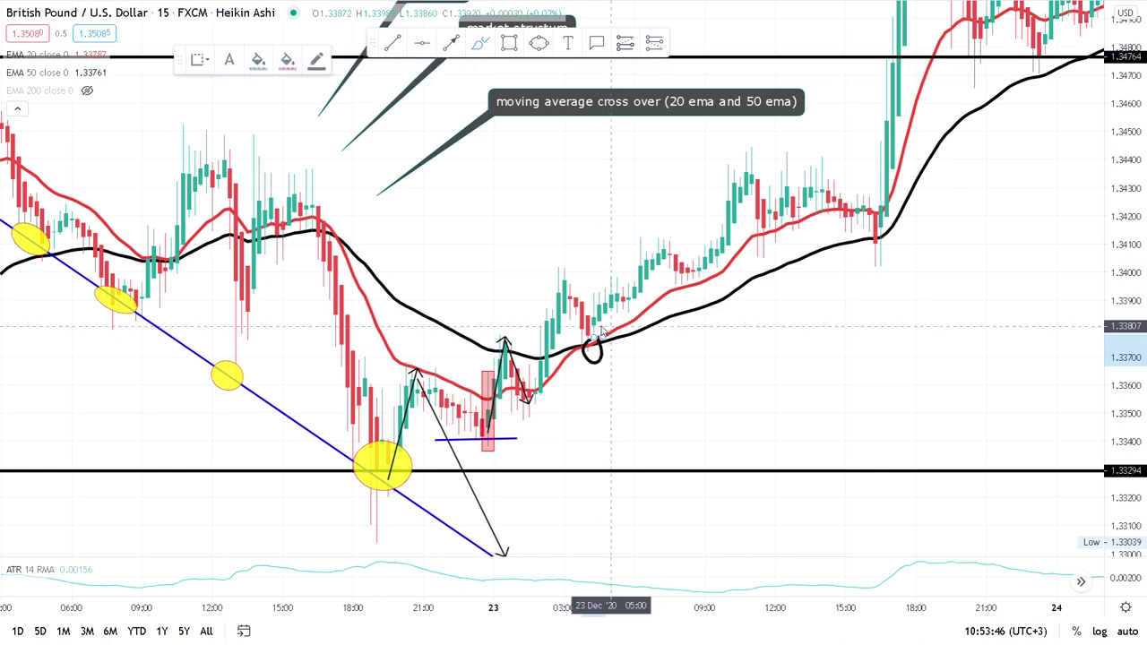
left_click(599, 325)
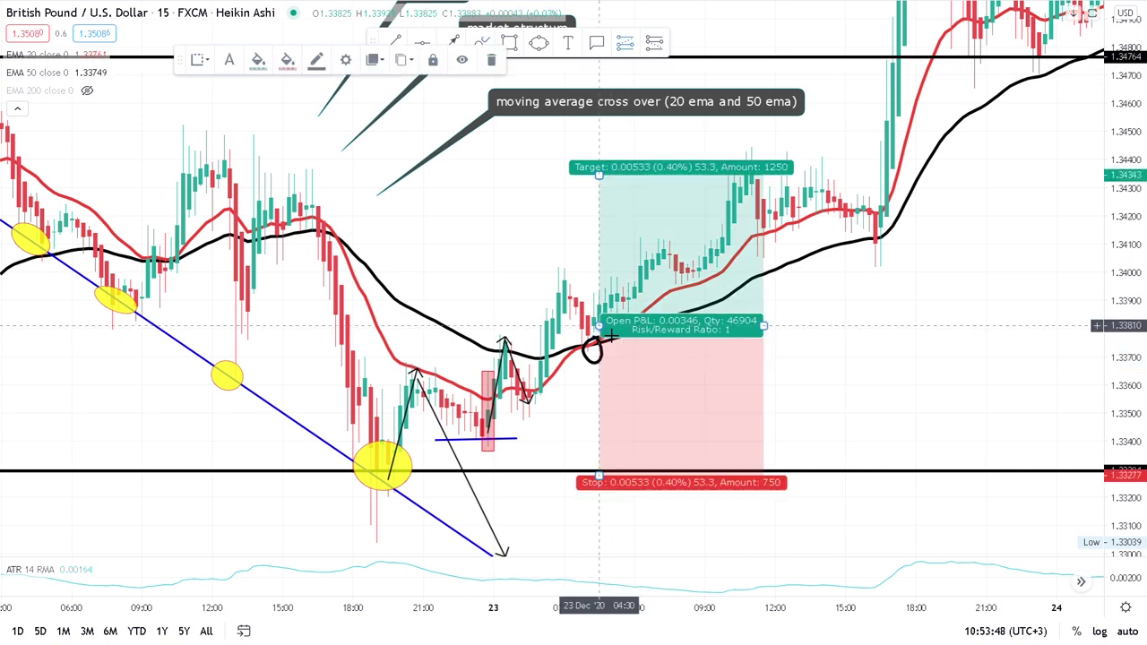
left_click_drag(598, 472, 587, 367)
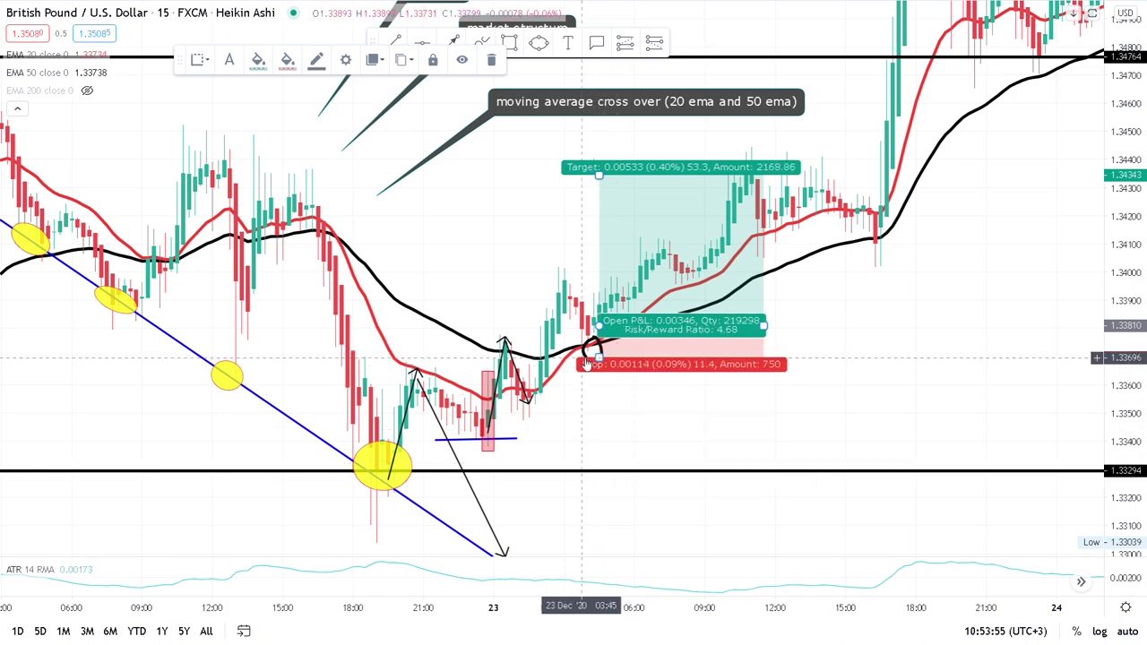
left_click(1004, 309)
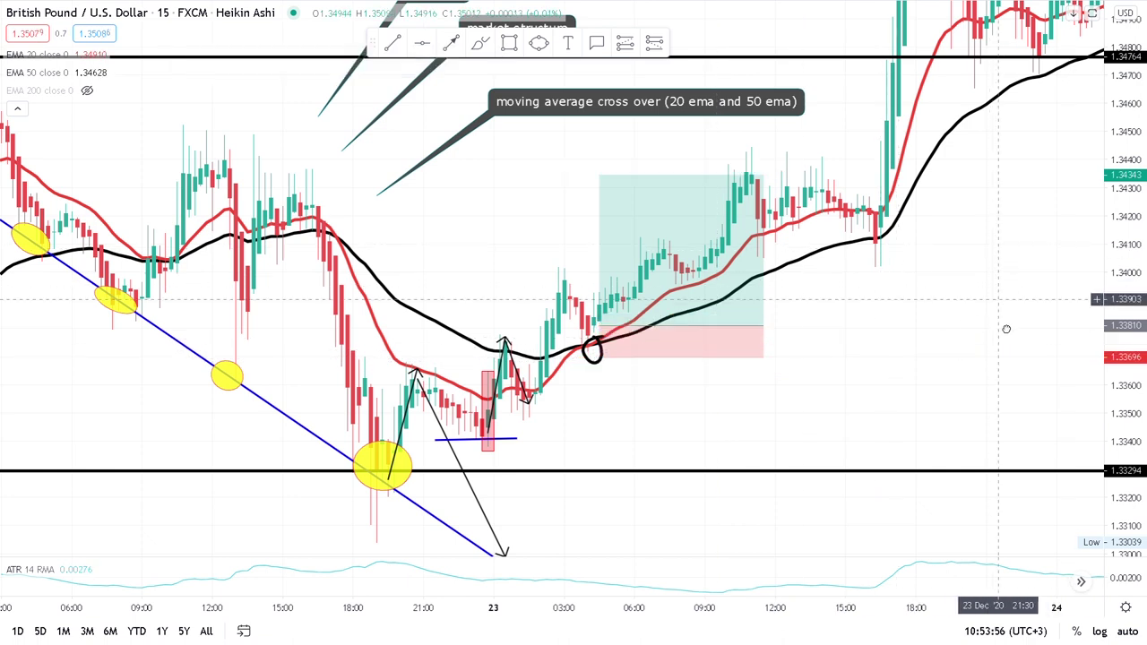
Draw a resistance rectangle from 22 Dec 09:30 to 23 Dec 12:15 between 1.34388 and 1.34417, and raise the long position's target to 1.34412
left_click_drag(1006, 329, 1006, 356)
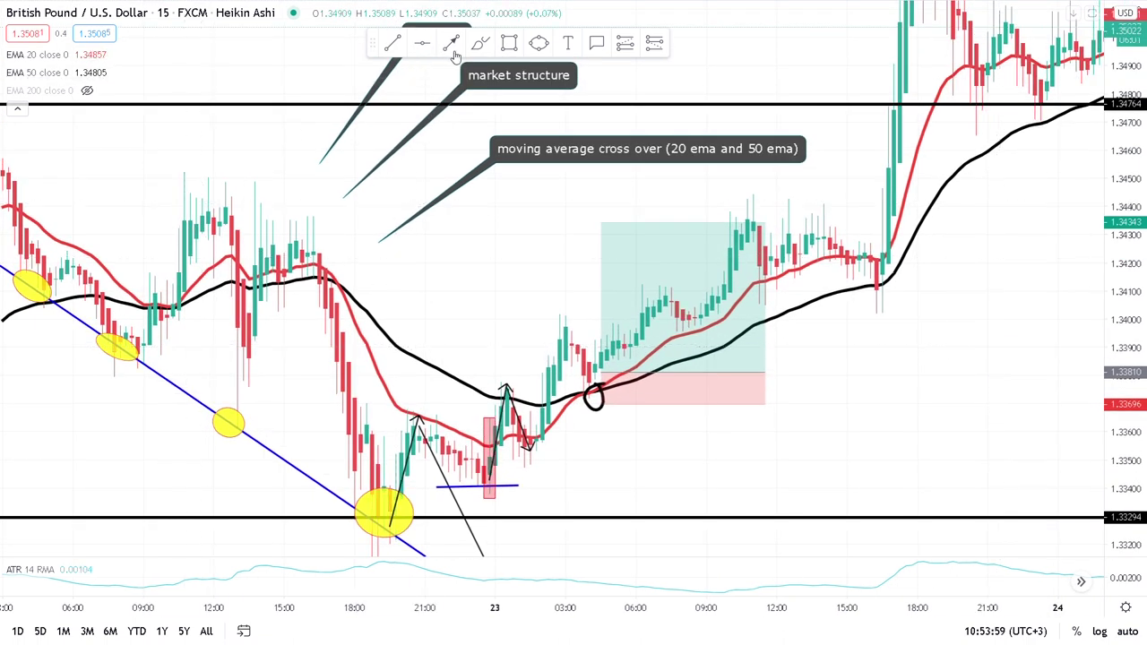
left_click(165, 220)
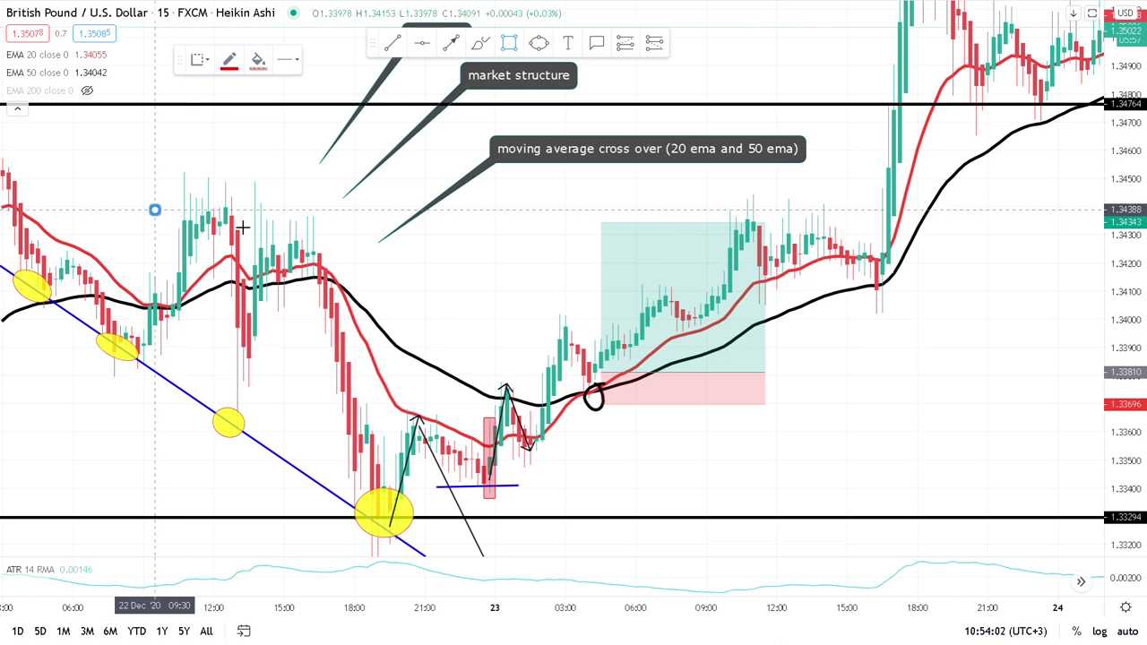
left_click(413, 216)
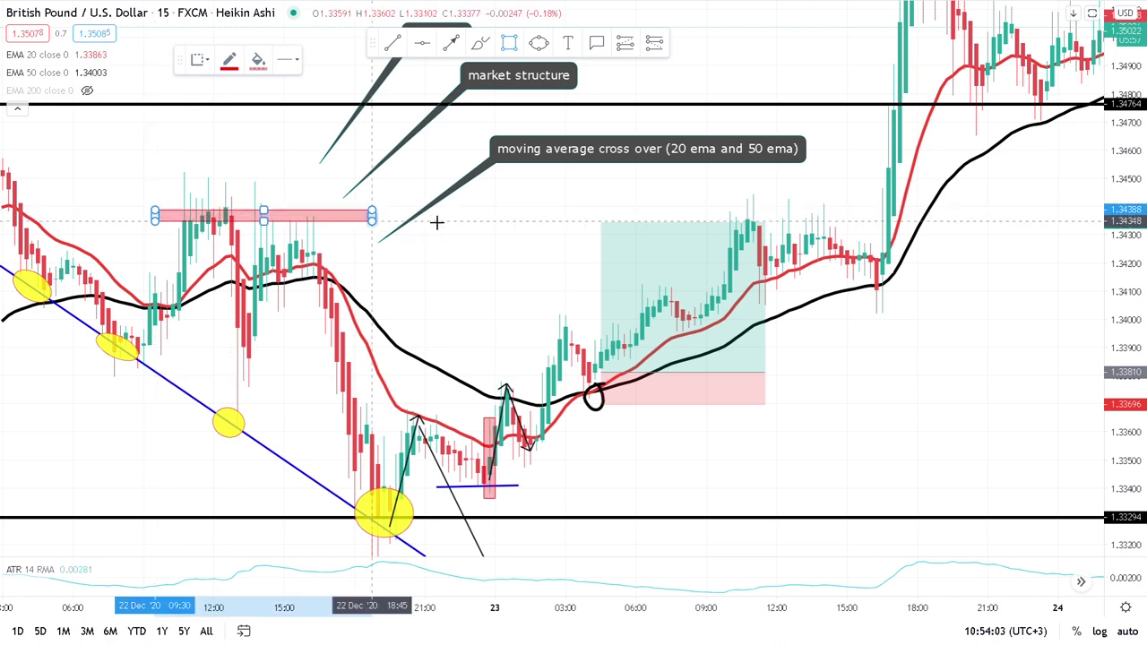
left_click(783, 196)
left_click_drag(784, 202, 783, 205)
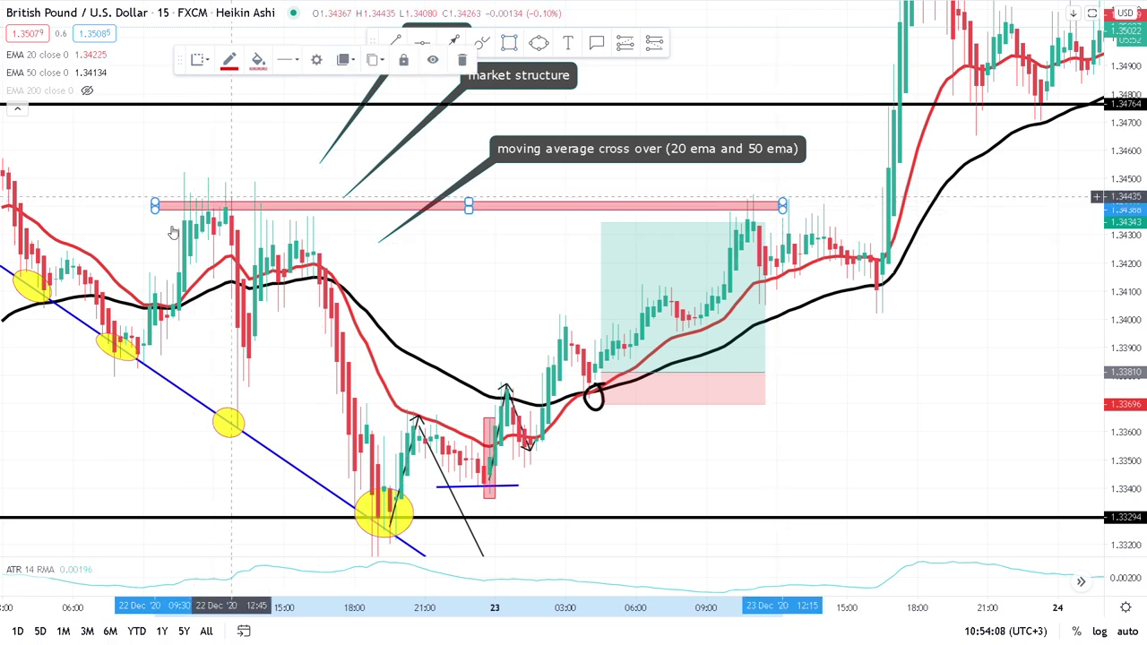
mouse_move(604, 232)
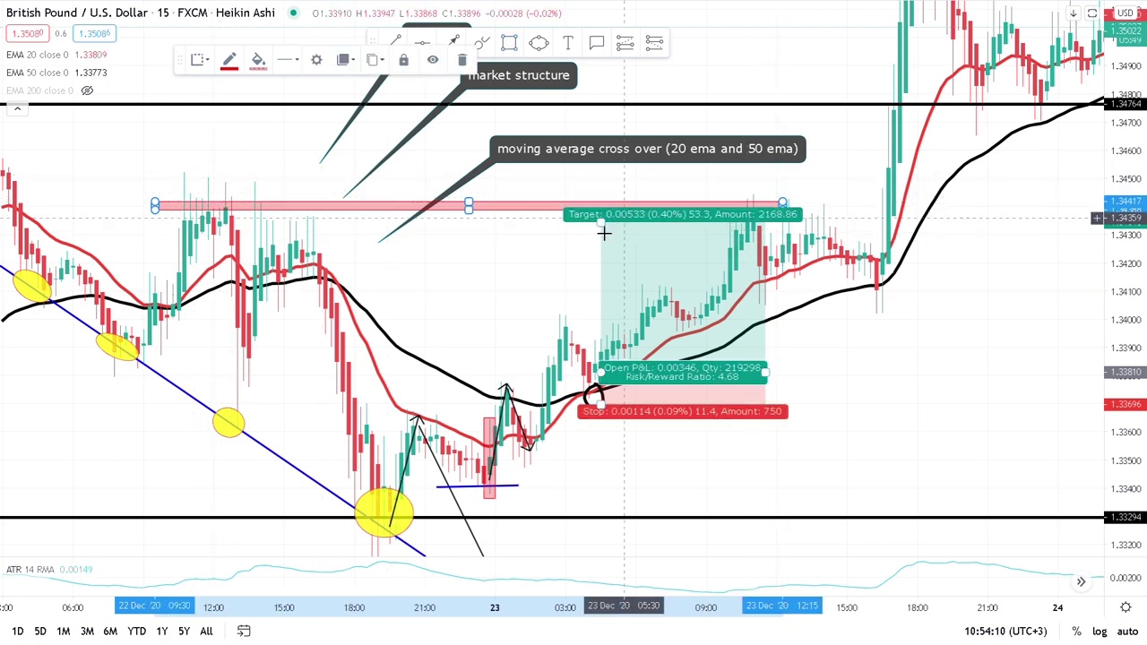
left_click_drag(602, 224, 616, 209)
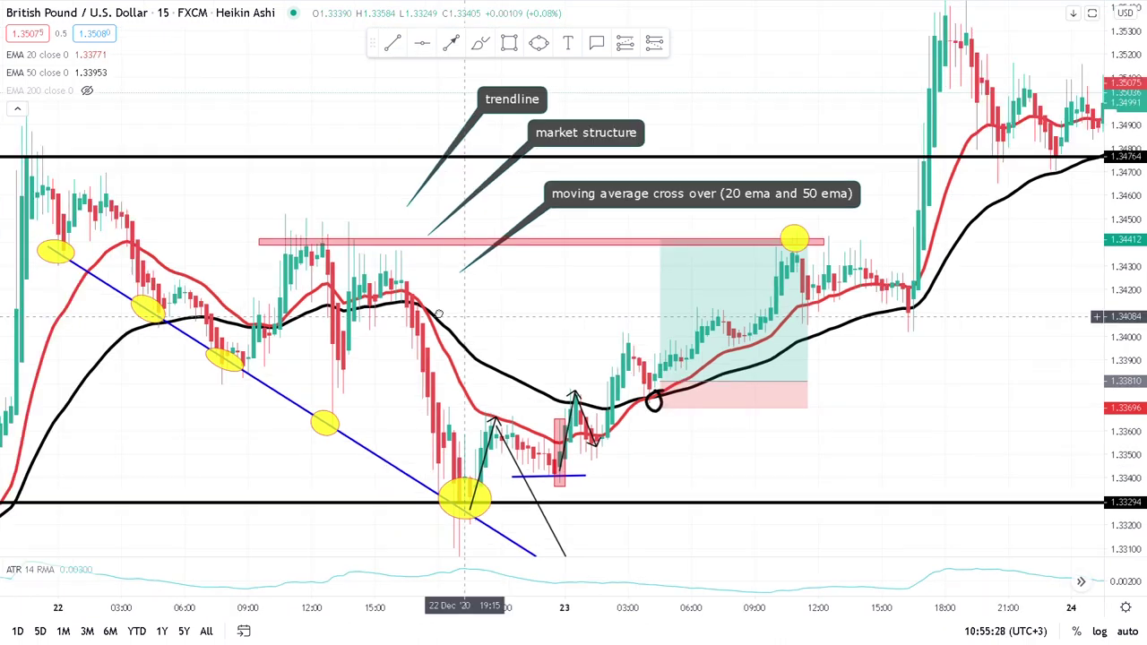
Place a second long position at the 50 EMA, entry 1.34097 on 23 Dec 16:15, with its stop at 1.34005
scroll(418, 294, "down", 3)
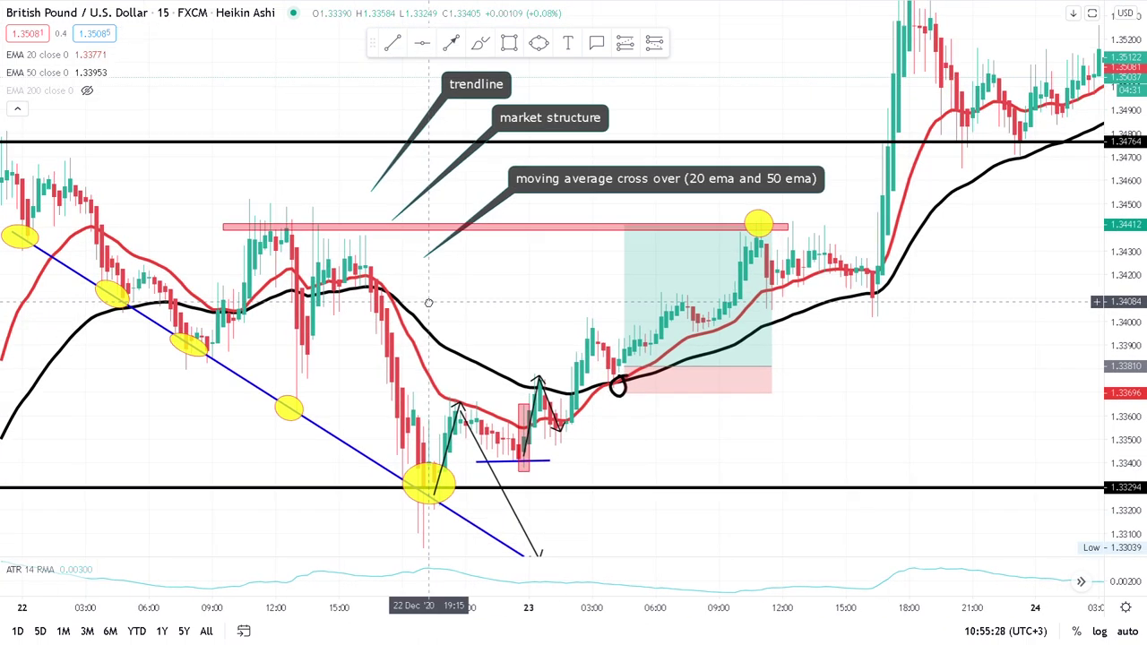
left_click_drag(408, 293, 324, 300)
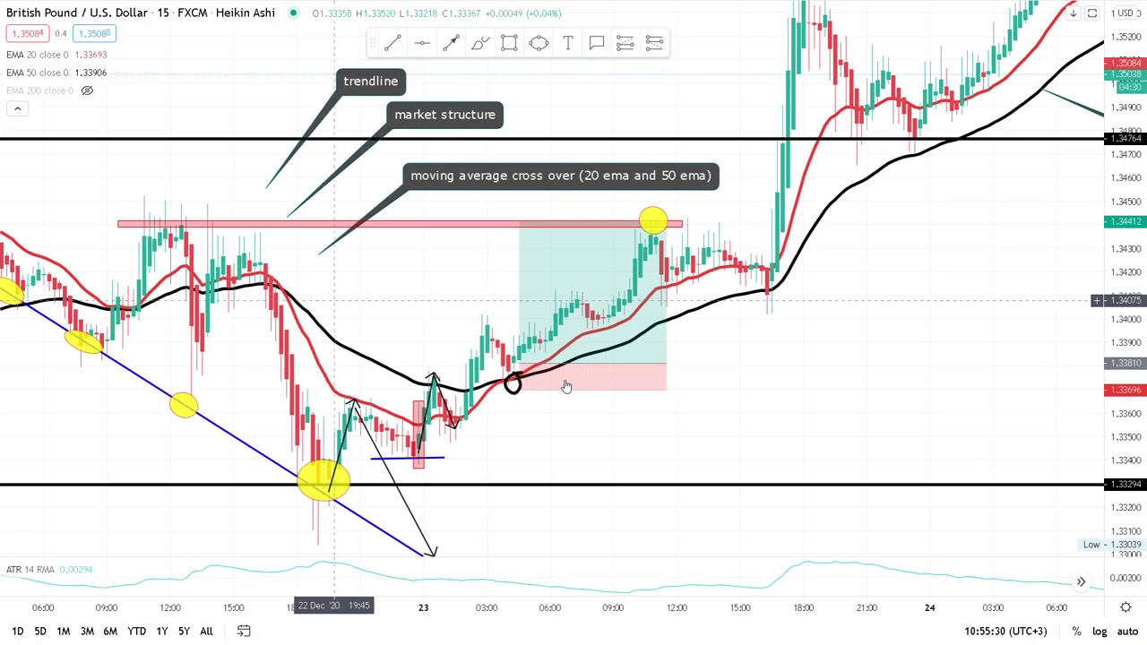
mouse_move(518, 384)
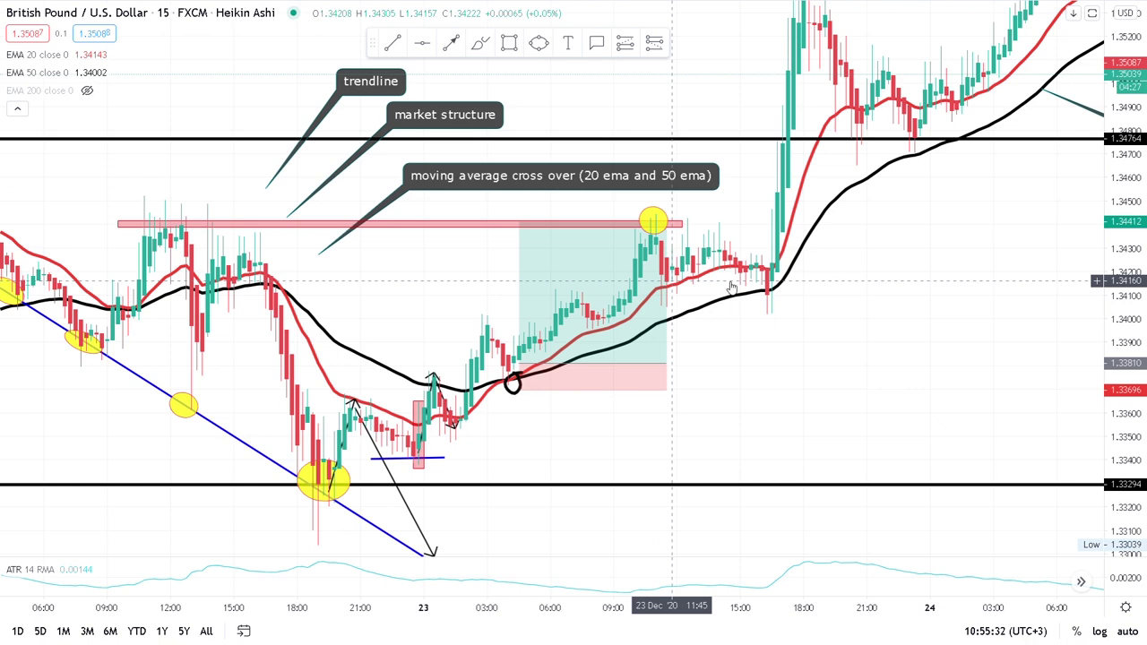
left_click_drag(949, 256, 895, 313)
scroll(952, 335, "right", 2)
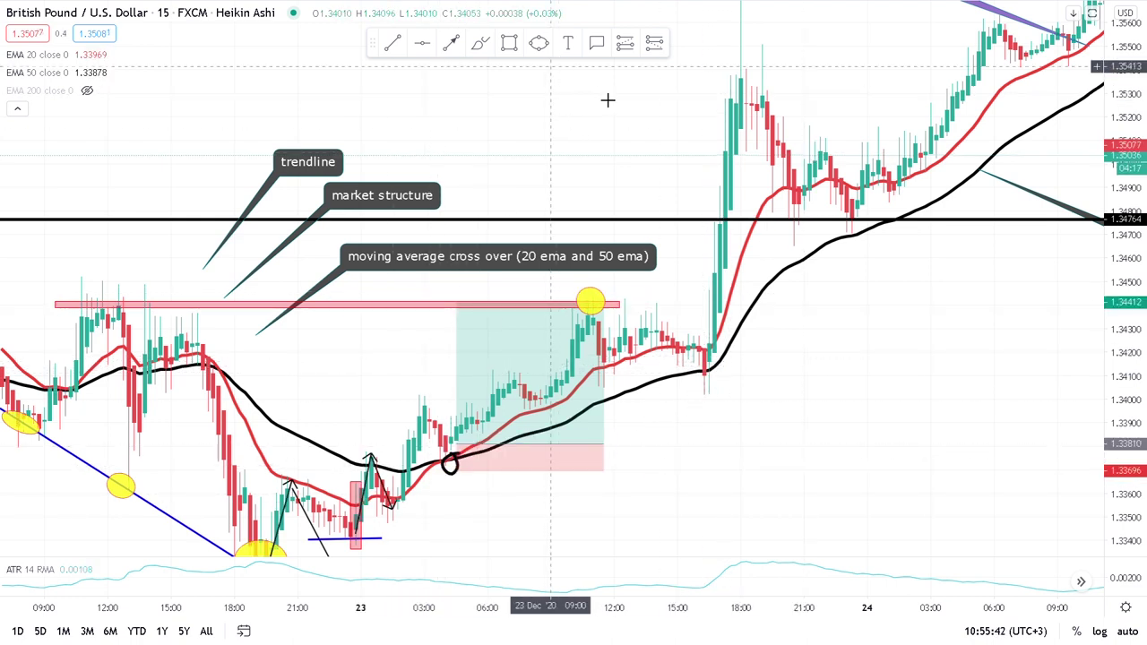
left_click(717, 391)
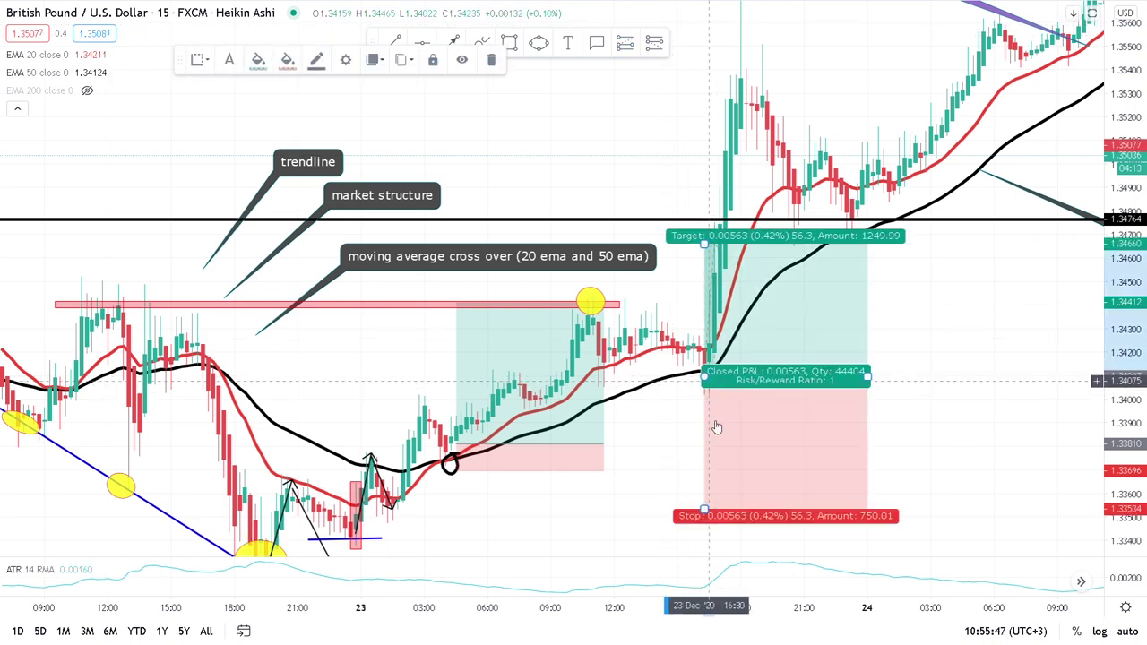
left_click_drag(736, 436, 736, 408)
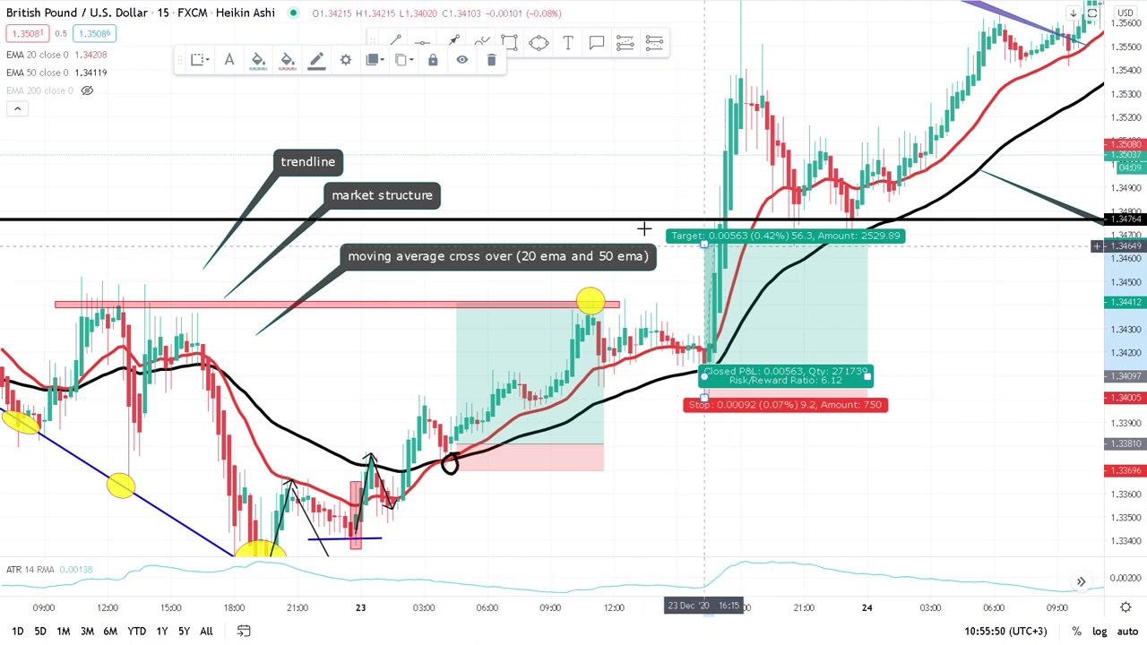
Draw a resistance rectangle at about 1.3503 from 21 Dec 20:45 to 23 Dec 19:15, and raise the second long position's target to 1.35064
scroll(601, 205, "down", 5)
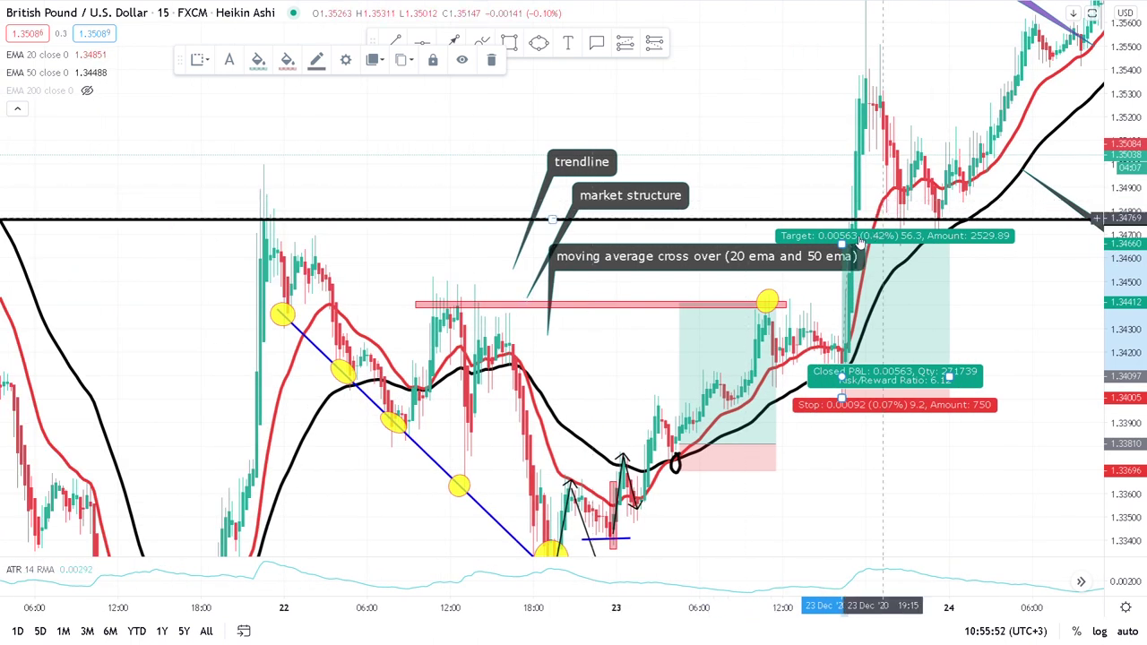
left_click_drag(842, 243, 842, 161)
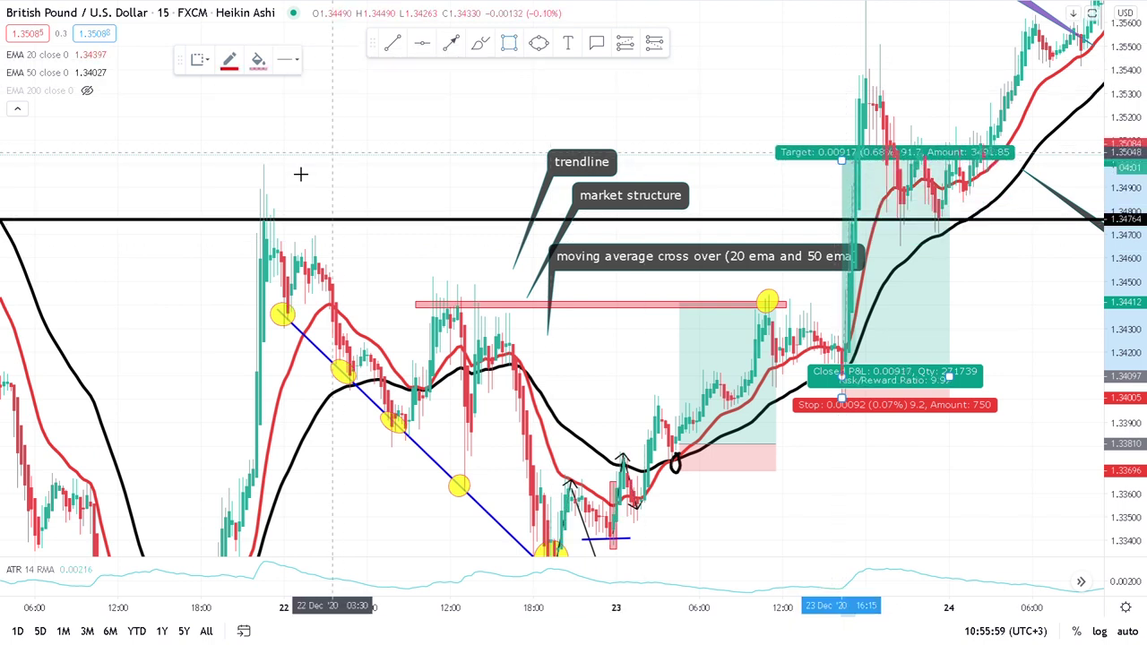
left_click(239, 161)
left_click_drag(654, 170, 885, 160)
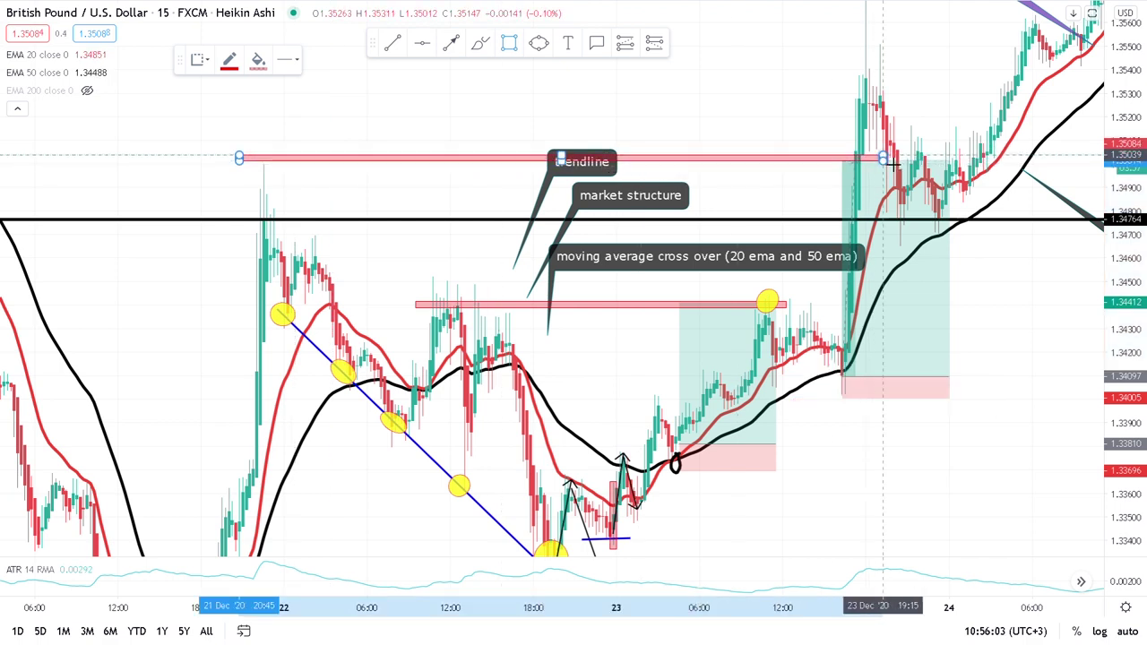
left_click(851, 173)
left_click_drag(847, 158, 842, 149)
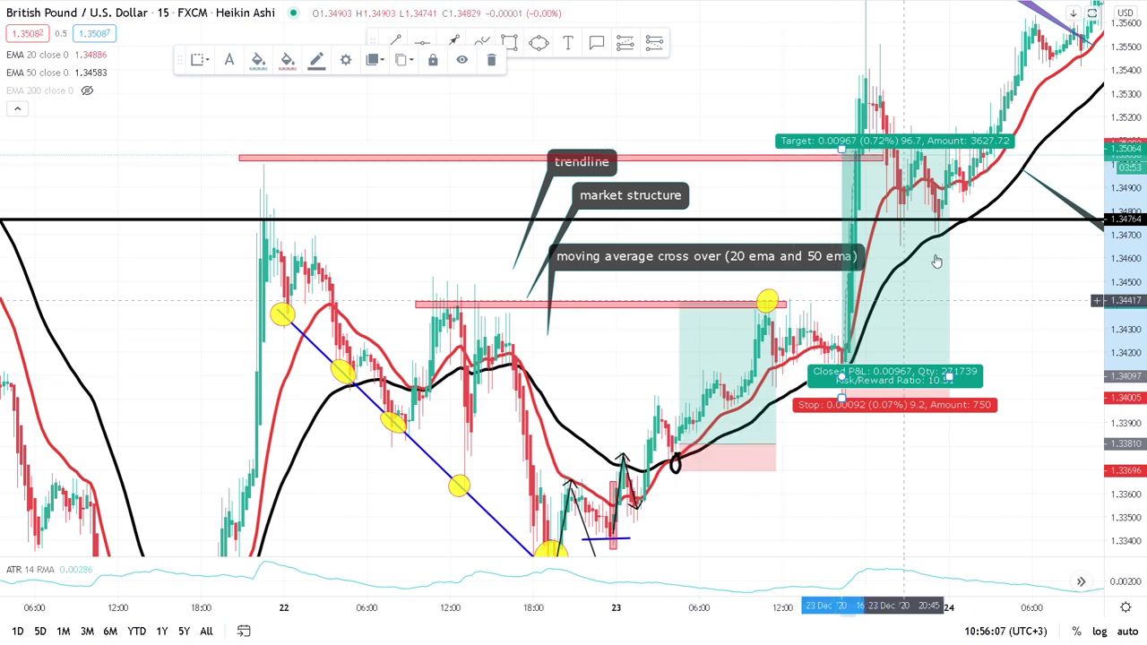
left_click(858, 461)
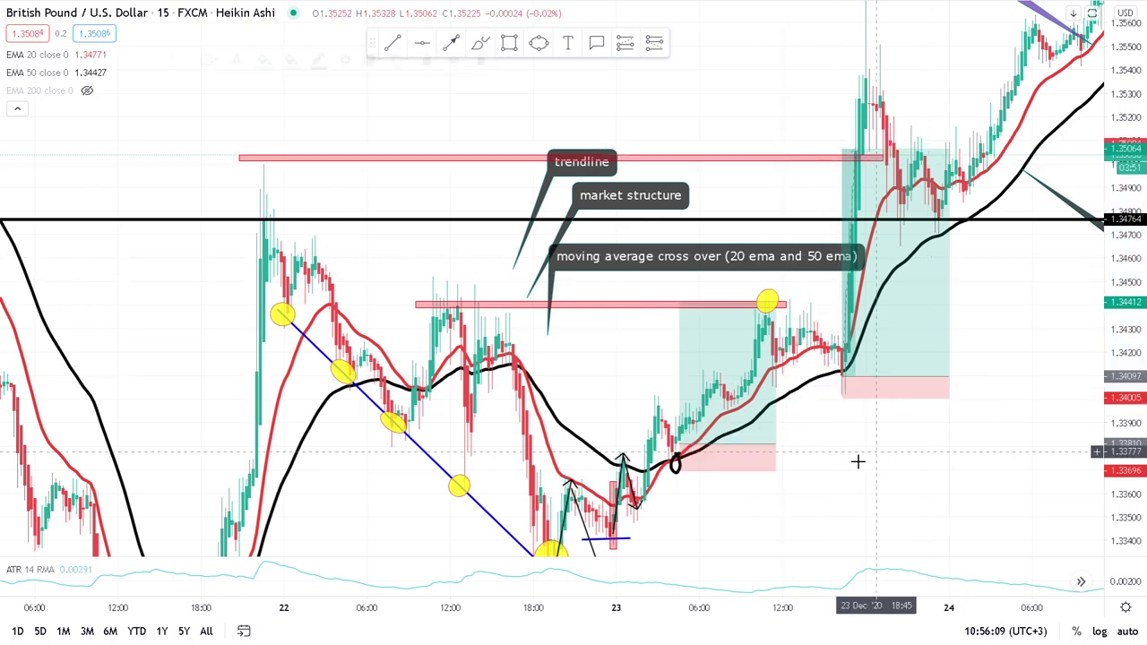
Draw rising arrows from 1.34922, 24 Dec 01:00, to 1.35727, 06:15, and from 1.35531, 09:45, to 1.36260 above the 24 December high
left_click_drag(822, 459, 723, 458)
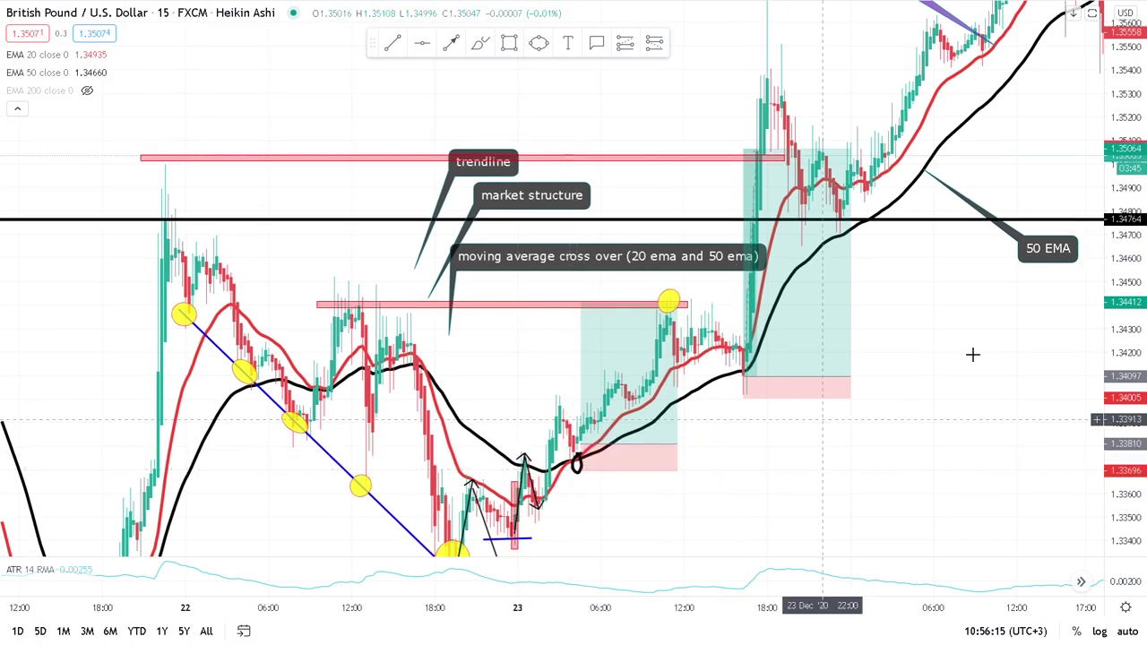
left_click_drag(918, 378, 792, 429)
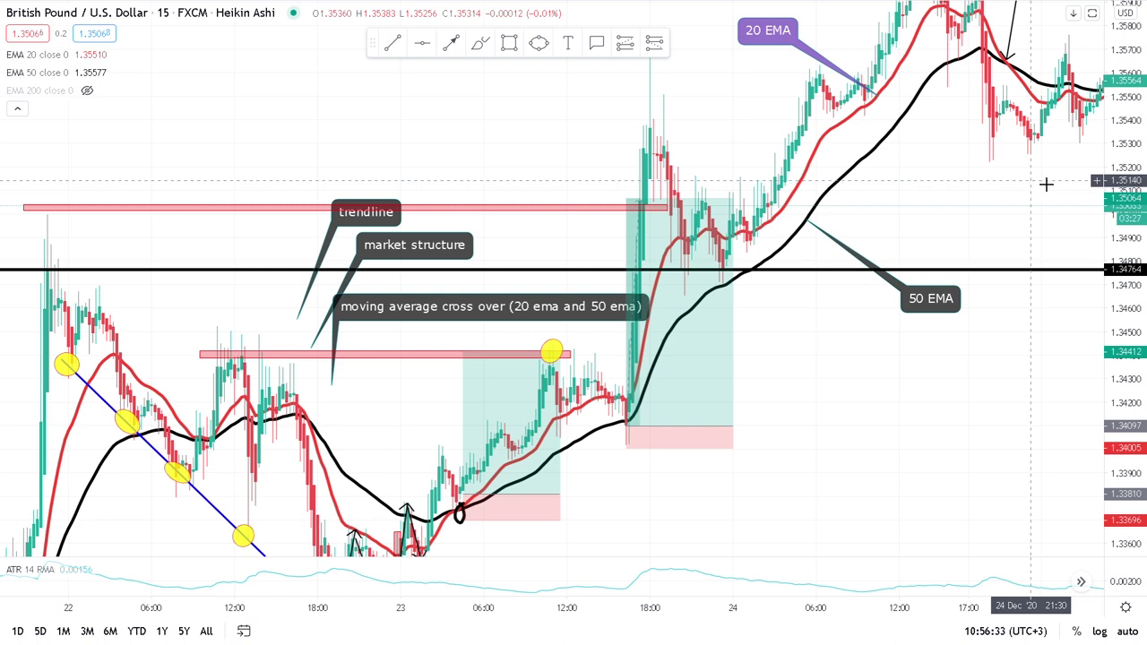
left_click_drag(835, 226, 695, 334)
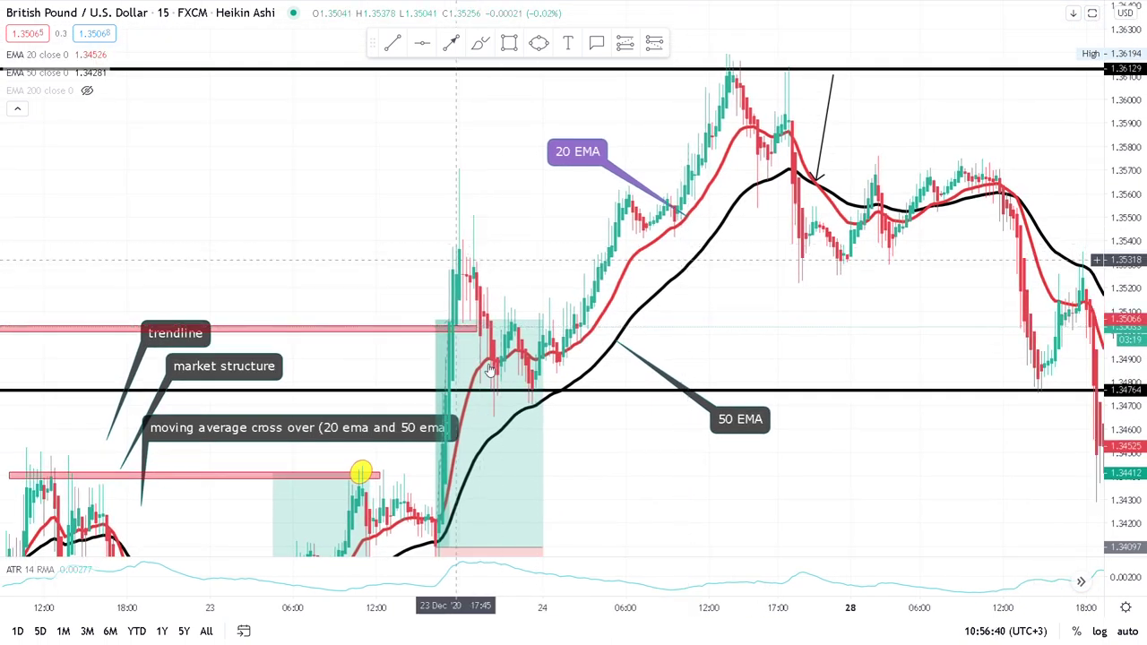
left_click(509, 381)
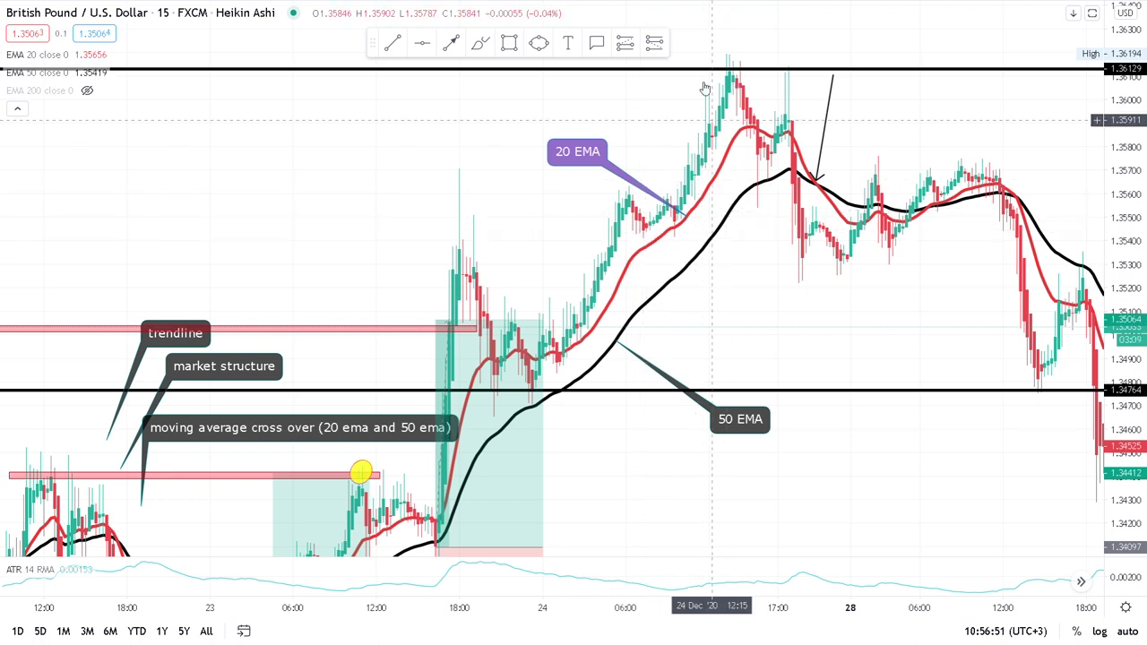
left_click(452, 43)
left_click(556, 352)
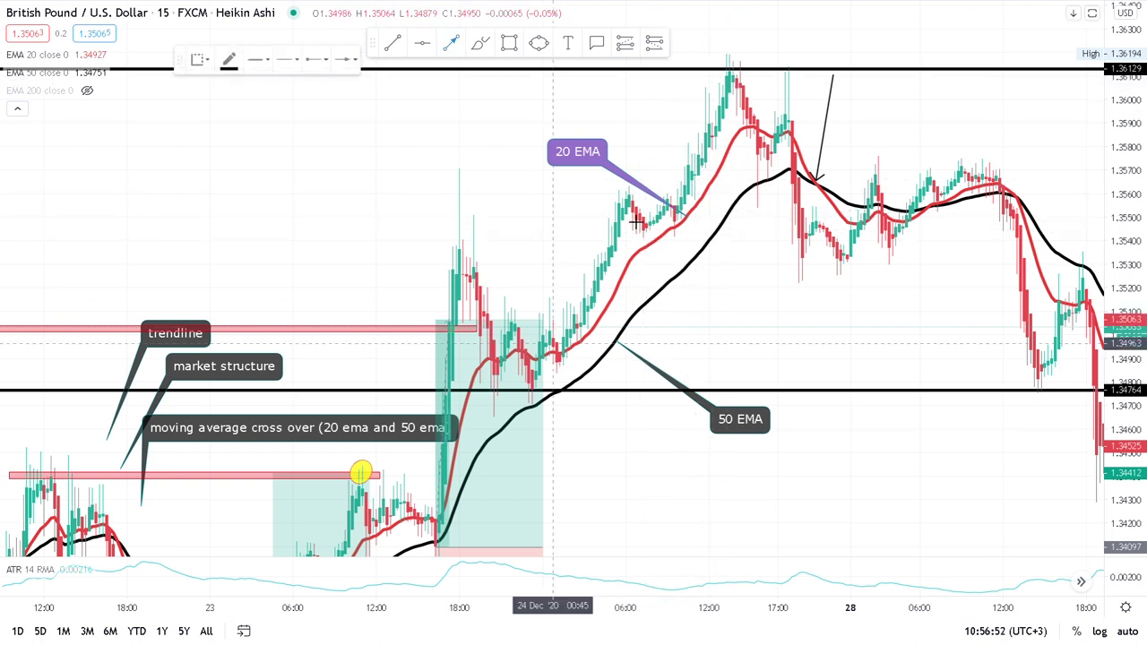
left_click(628, 167)
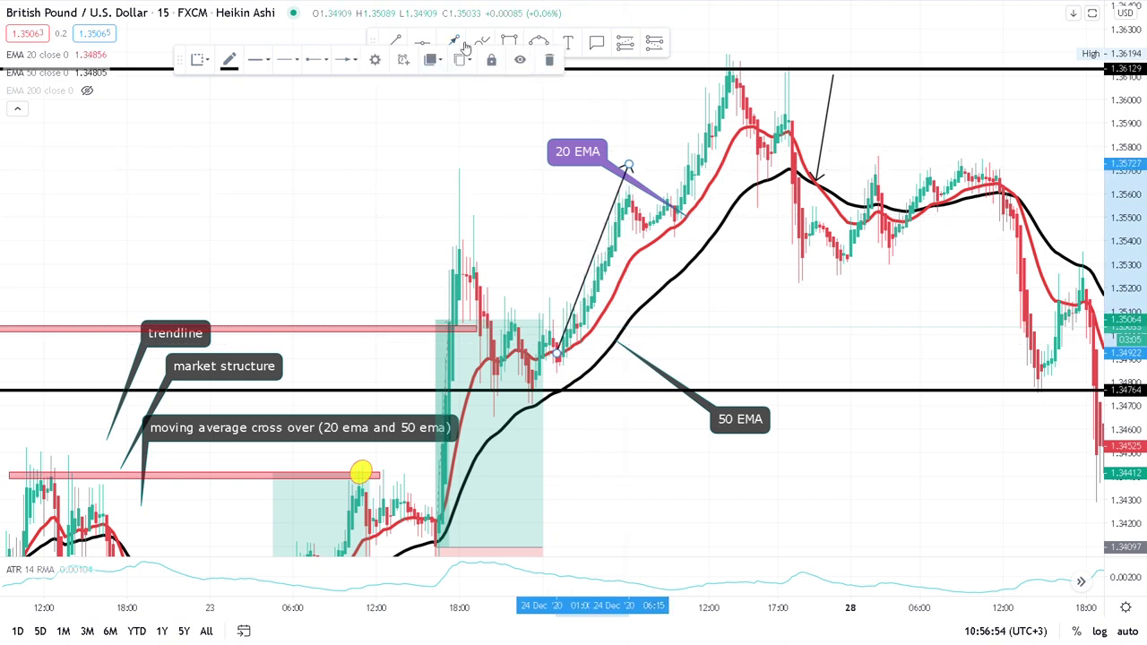
left_click(717, 159)
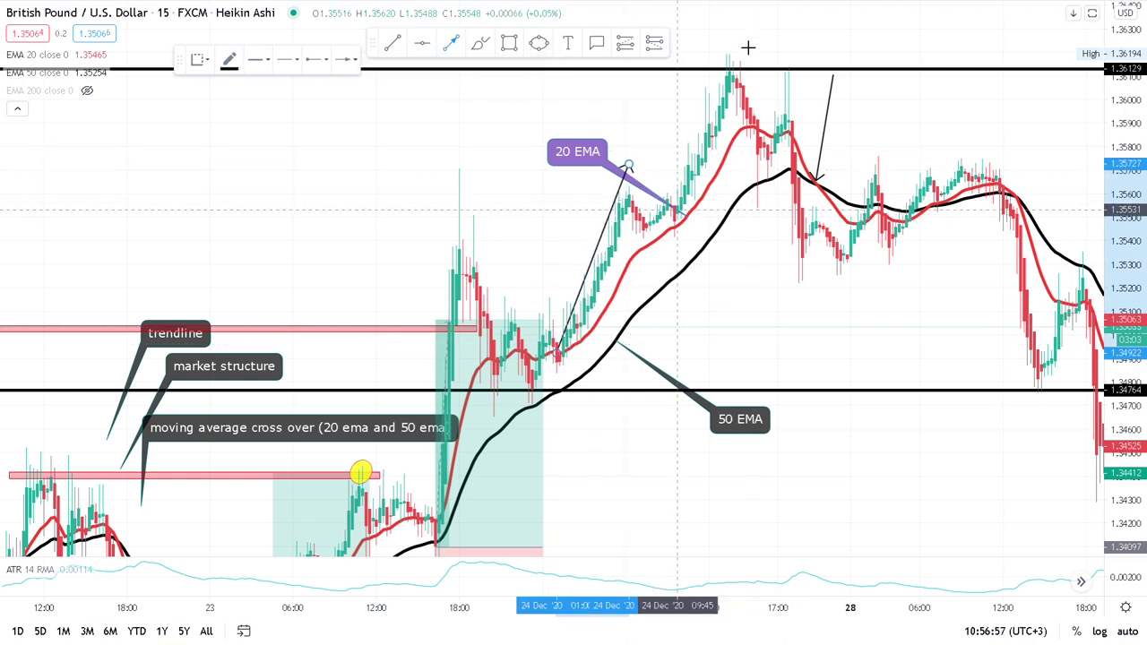
left_click(677, 209)
left_click(736, 40)
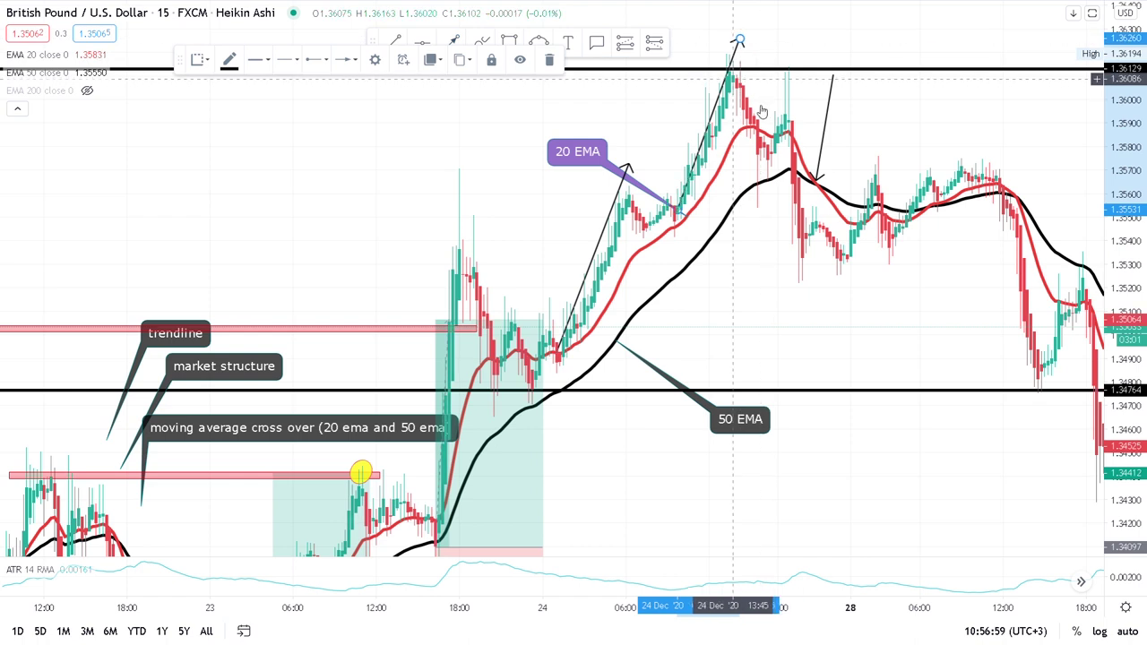
Draw a falling arrow from the 24 December high at 1.36117 down to 1.35676
scroll(796, 212, "up", 2)
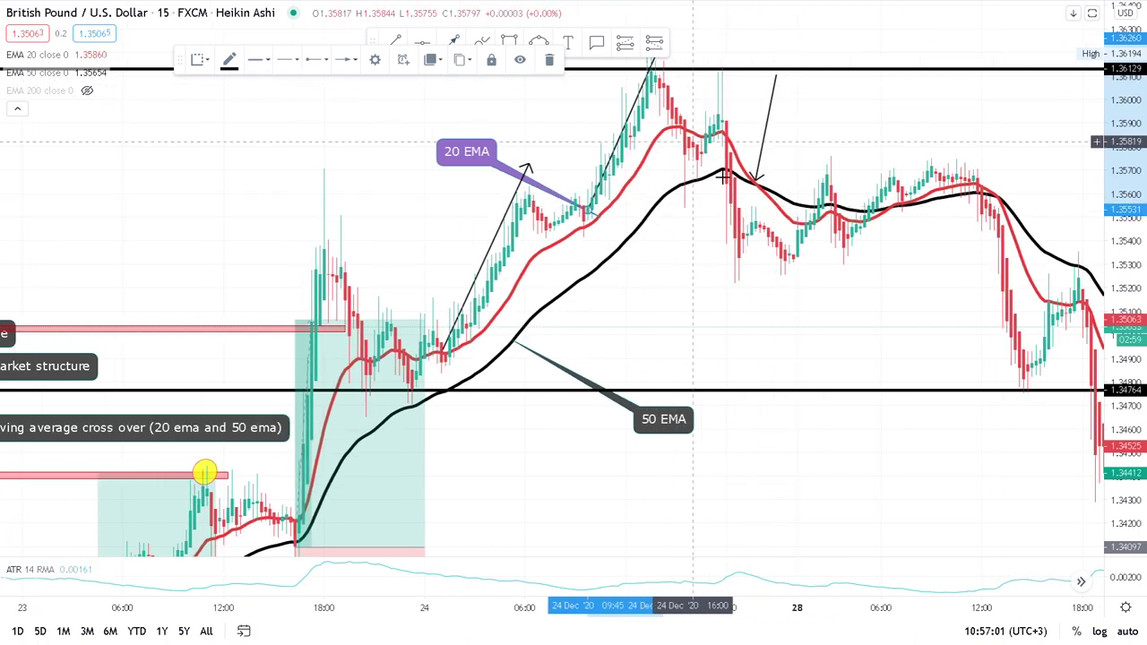
left_click(656, 73)
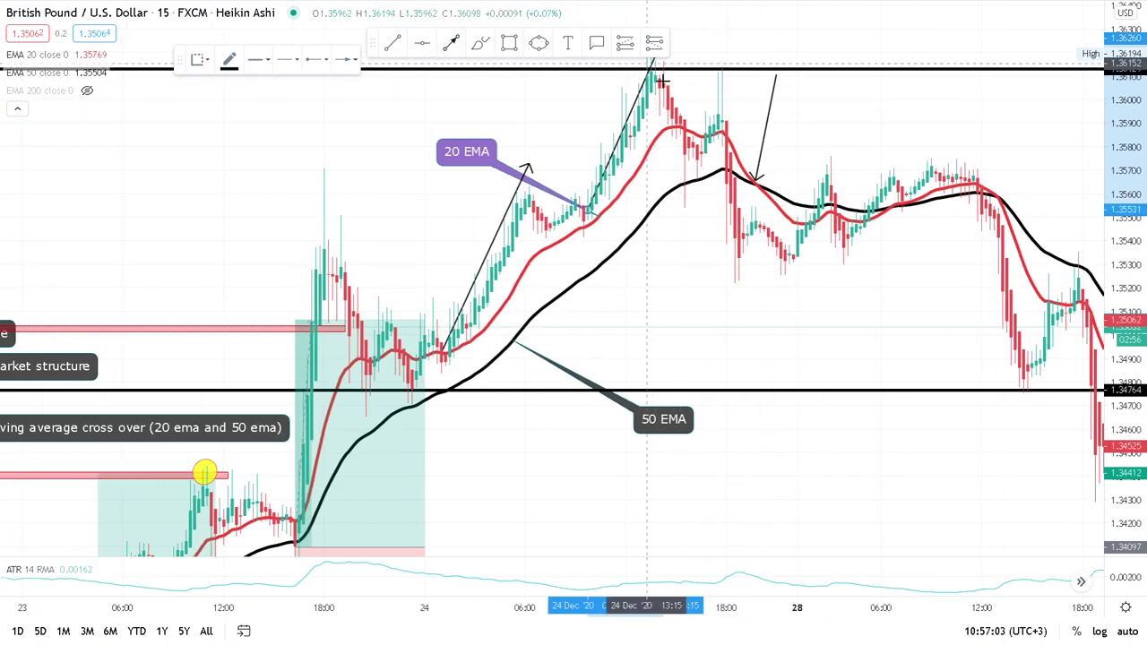
left_click(697, 170)
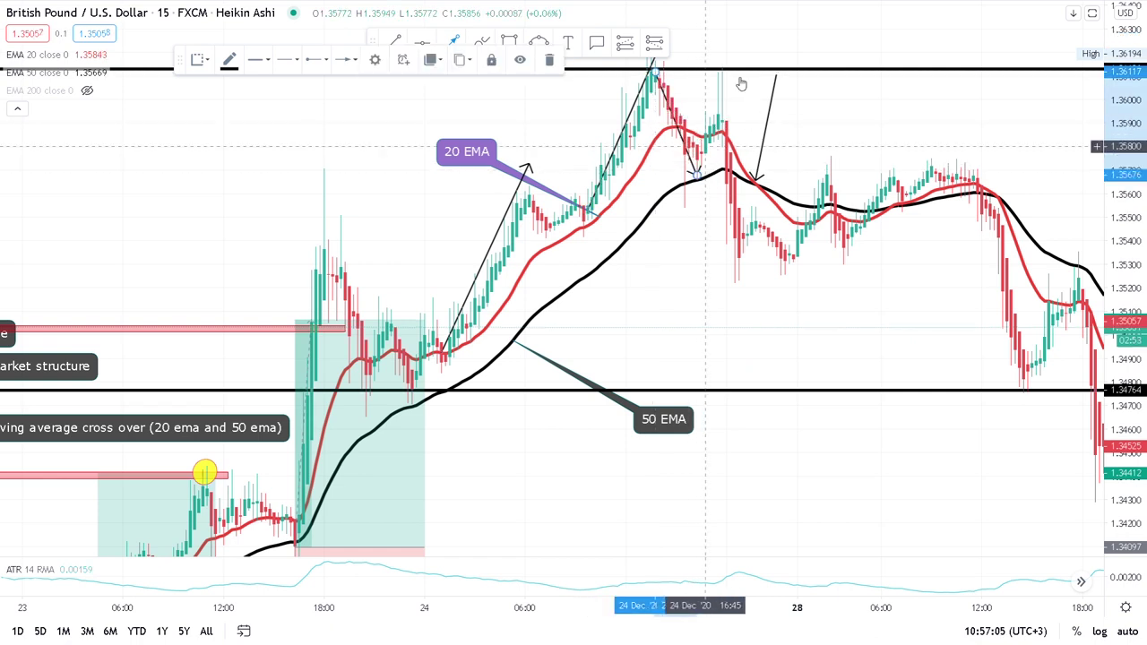
Mark the lower high just before 24 Dec 18:00 and the 28 December peak near 1.35700 with yellow ellipses
left_click(538, 43)
left_click(712, 112)
left_click(735, 124)
left_click(547, 45)
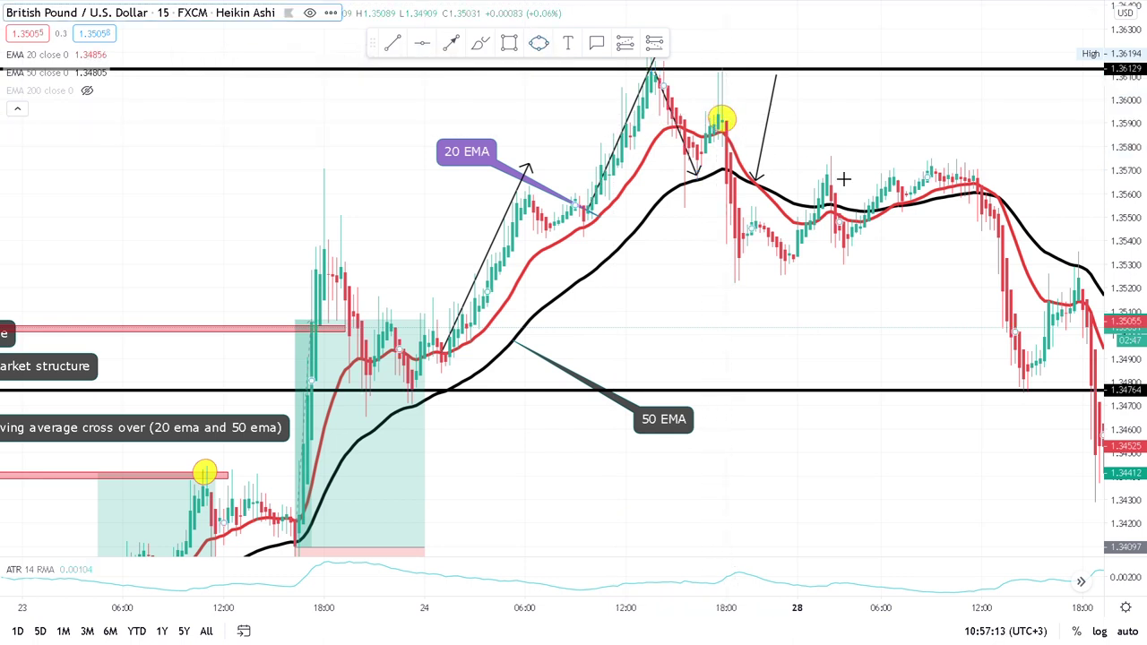
left_click(818, 165)
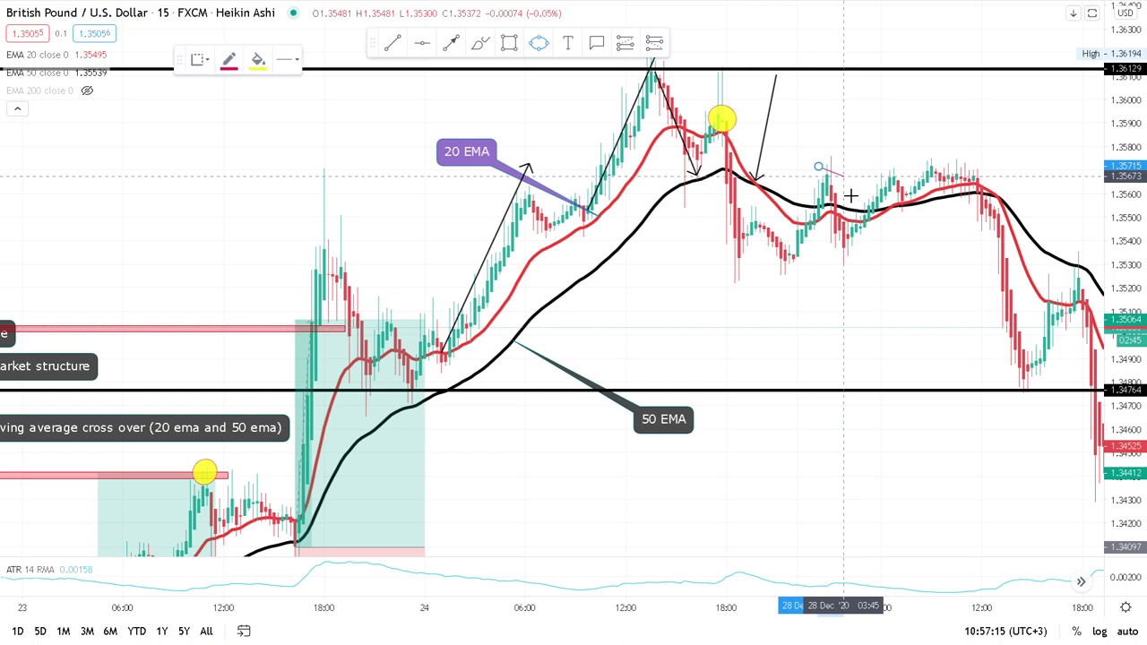
left_click(850, 195)
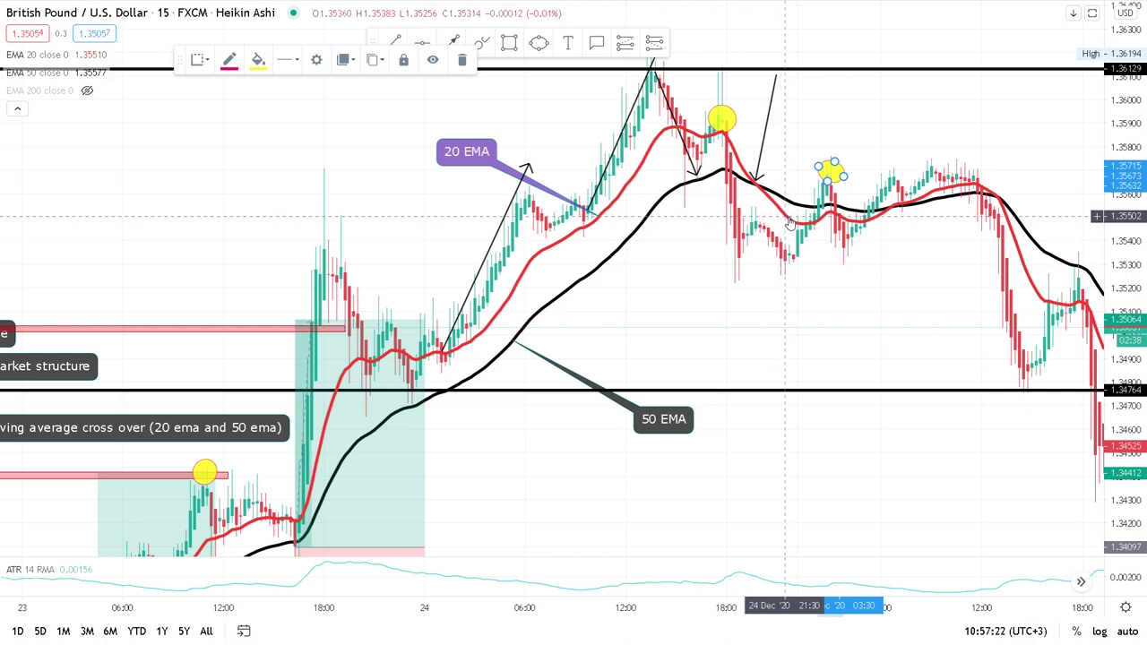
left_click(708, 326)
mouse_move(708, 326)
left_mouse_down()
mouse_move(1012, 258)
mouse_move(921, 141)
left_mouse_up()
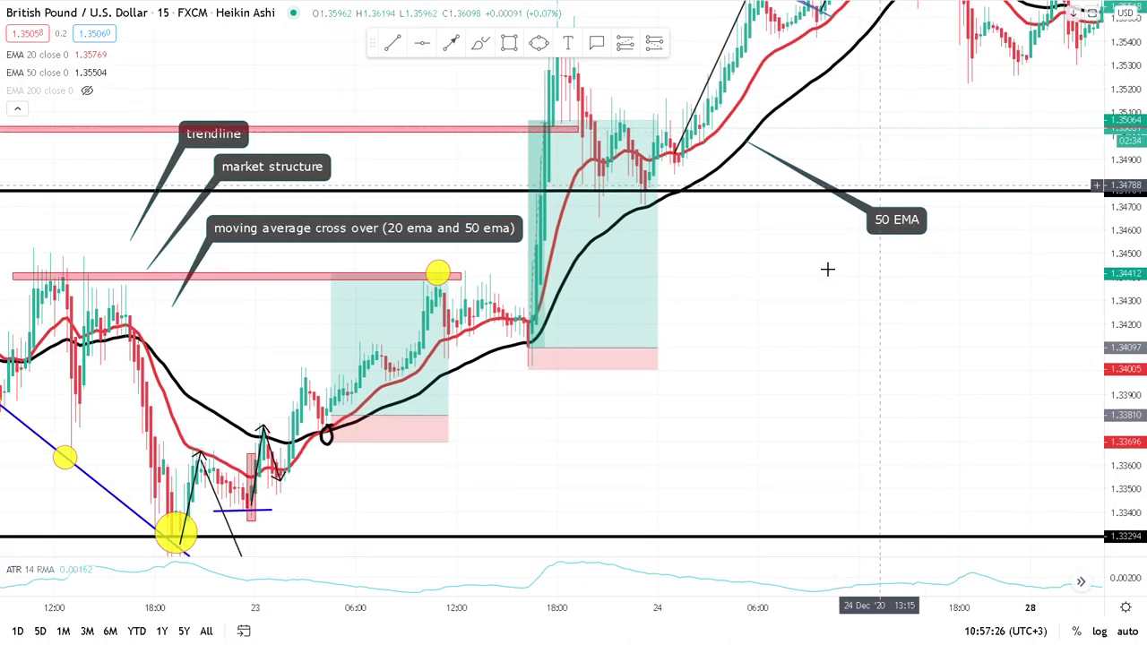